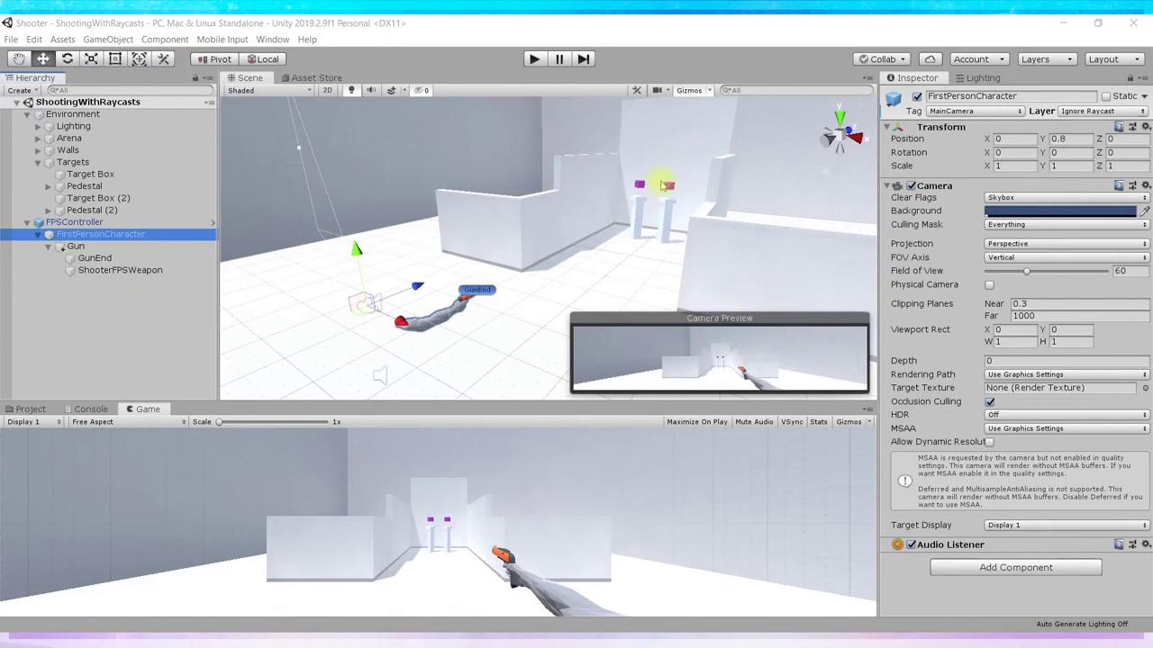
Compare Target Box (2) with the first Target Box and the nearby wall in the Inspector.
click(663, 186)
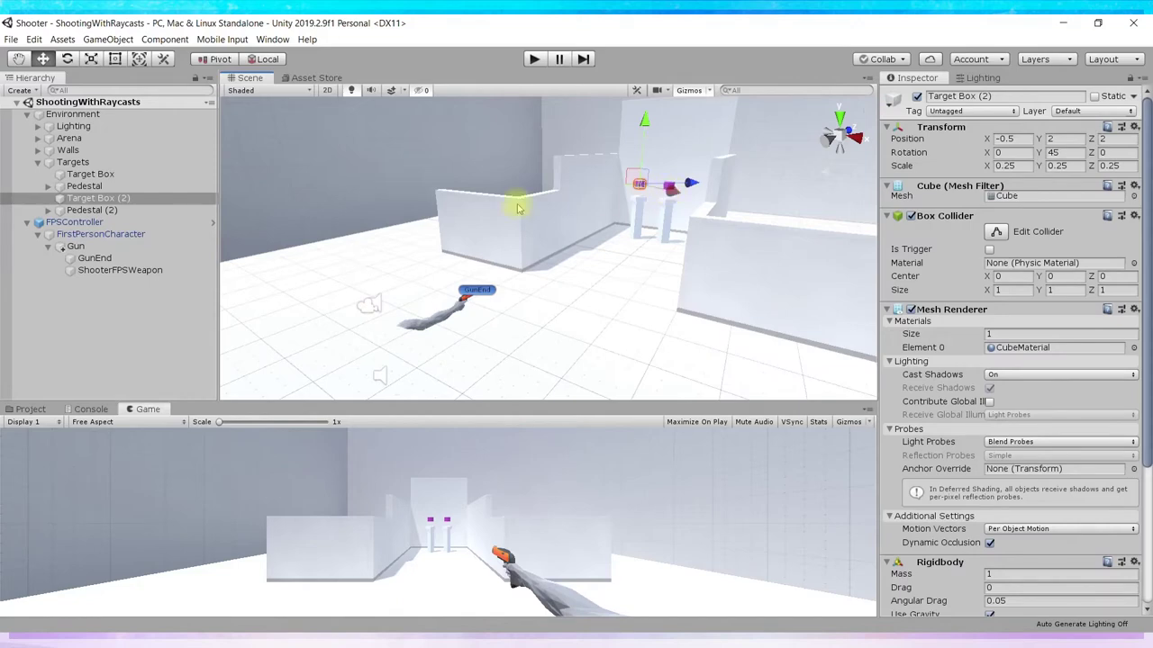
click(677, 169)
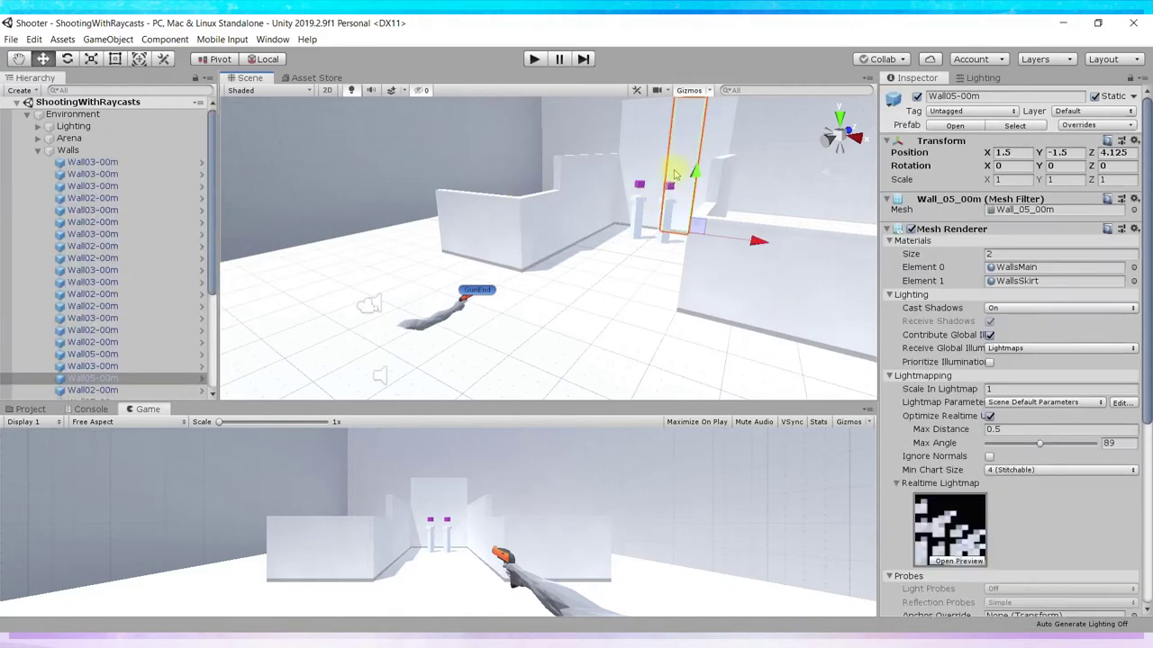
click(670, 186)
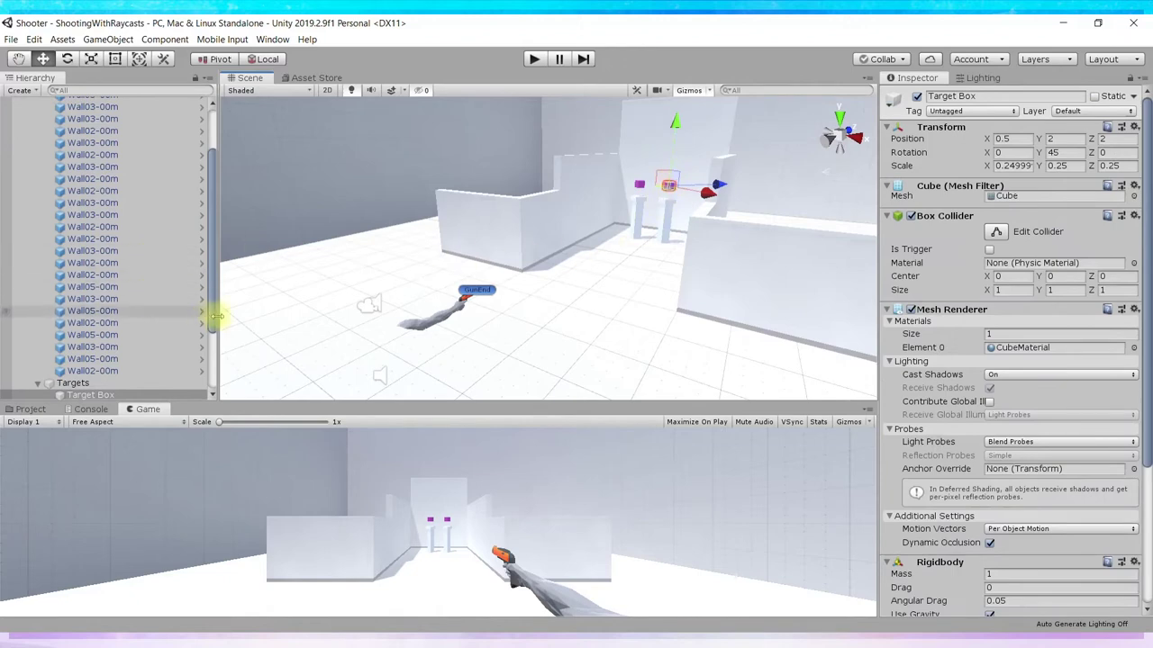
drag(214, 303, 213, 343)
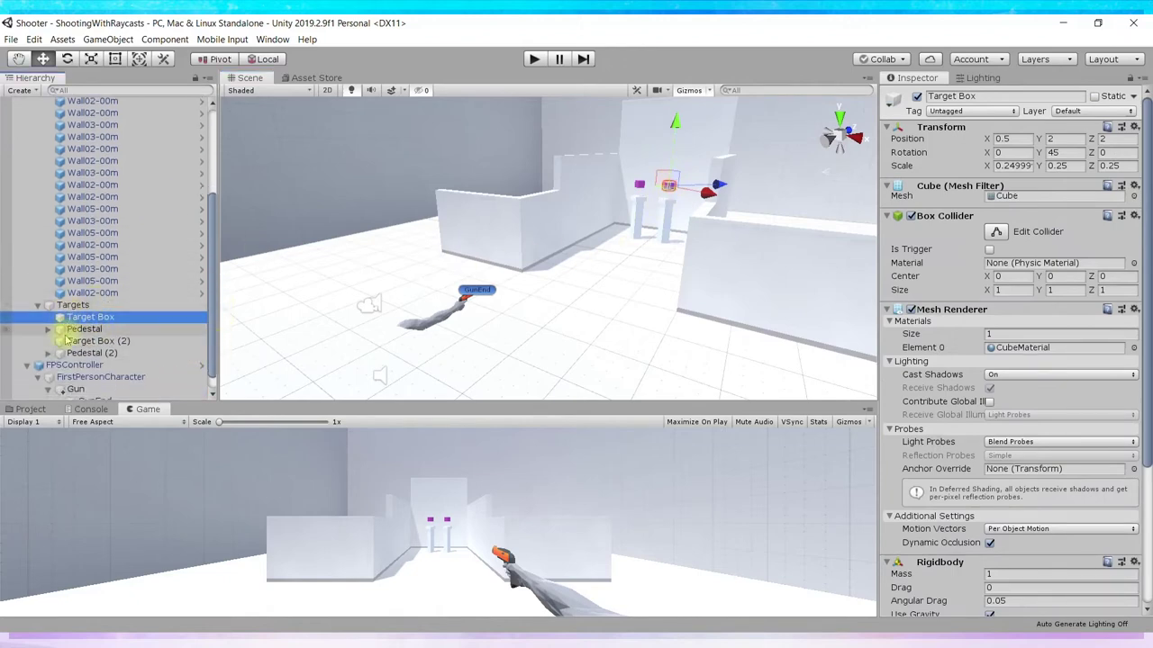
click(65, 341)
click(60, 317)
Collapse Mesh Renderer and open Target Box (2)'s ShootableBox script (Current Health 3) in Visual Studio.
click(61, 340)
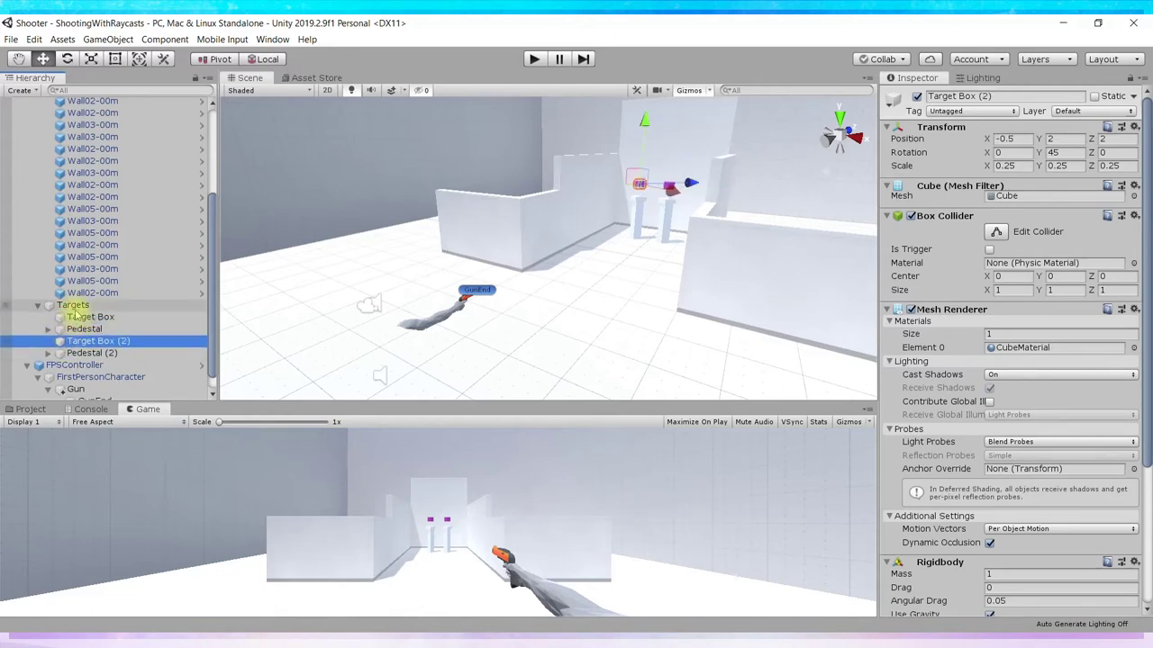
click(65, 317)
drag(209, 276, 214, 304)
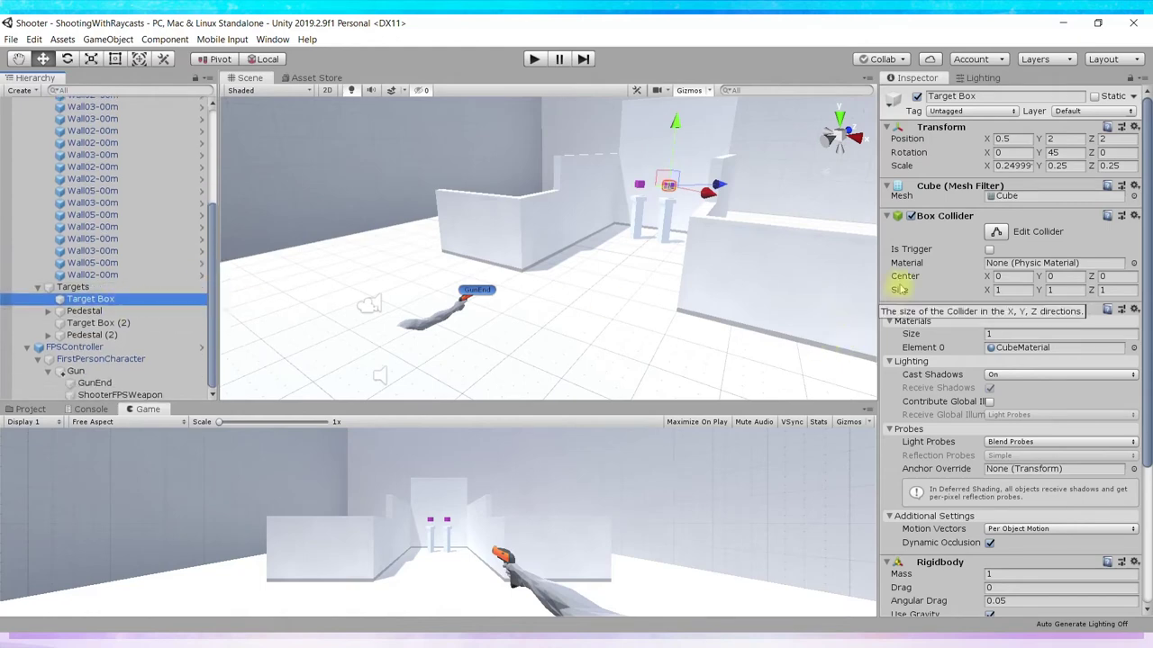
click(935, 312)
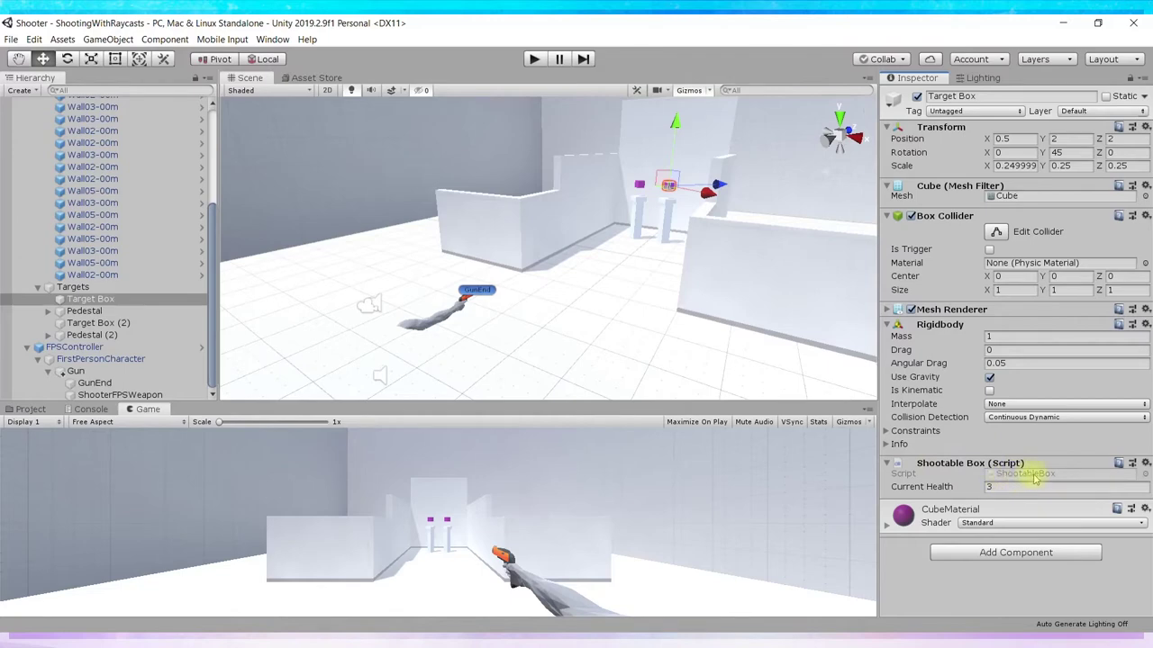
click(148, 325)
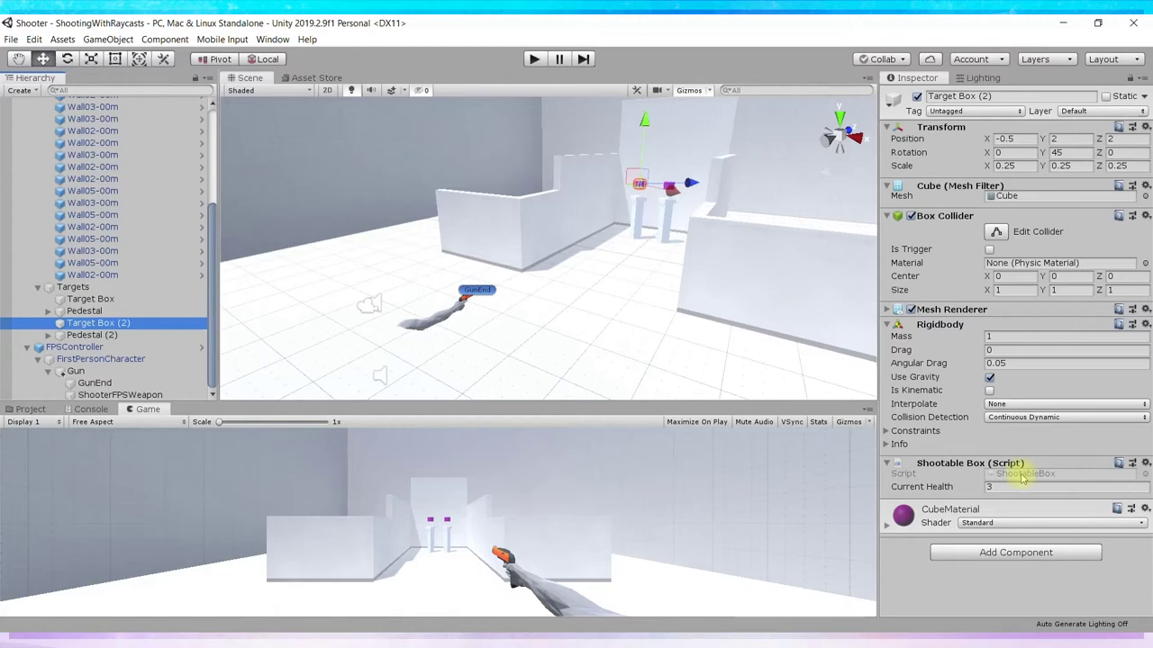
double_click(1022, 474)
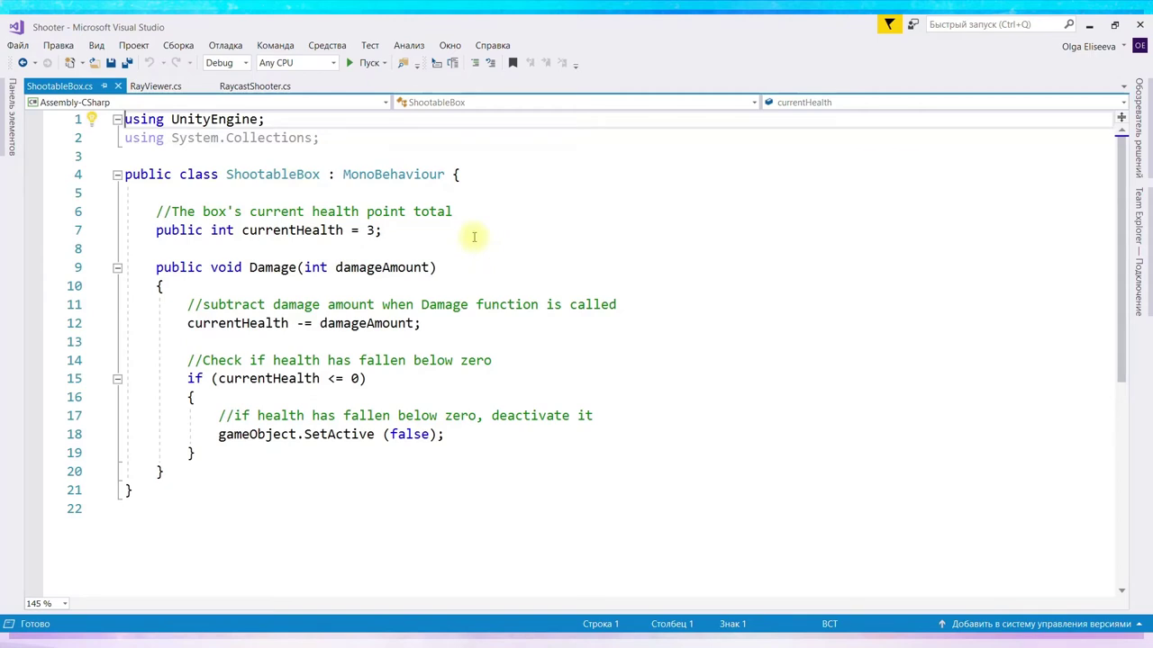
click(444, 237)
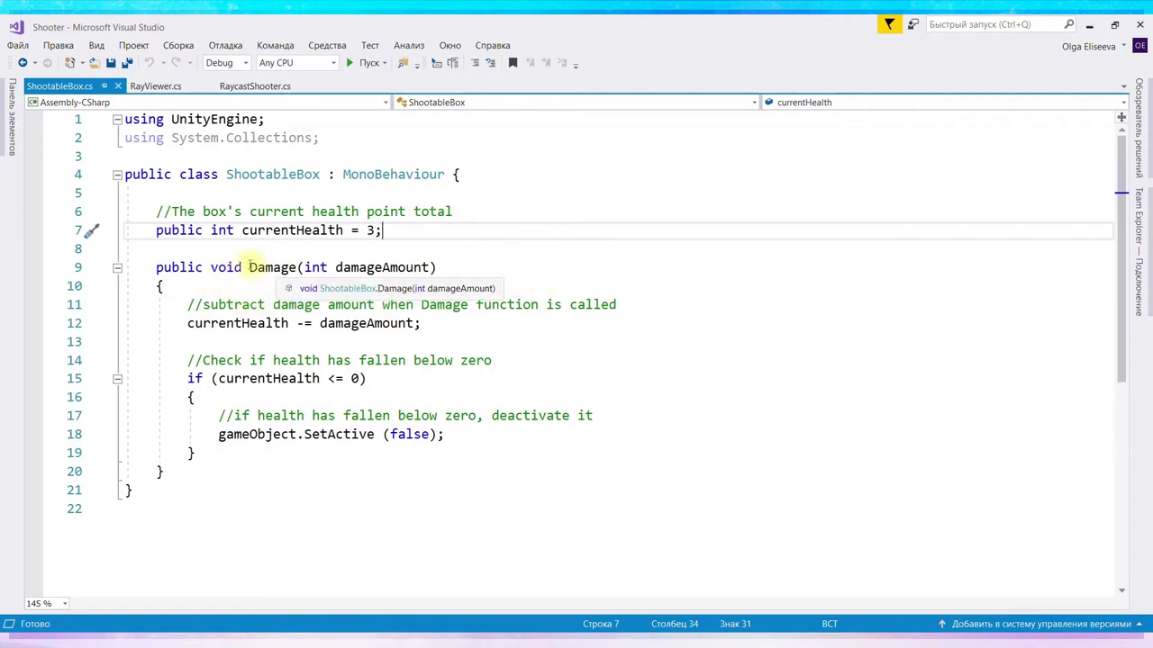
double_click(171, 268)
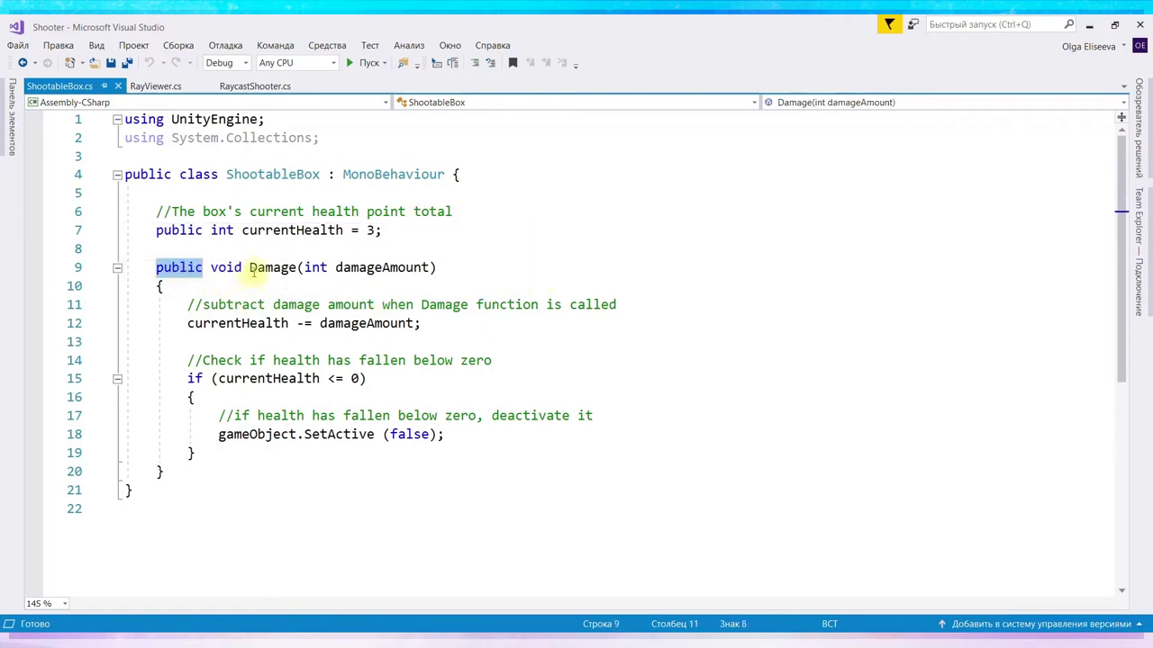
click(252, 267)
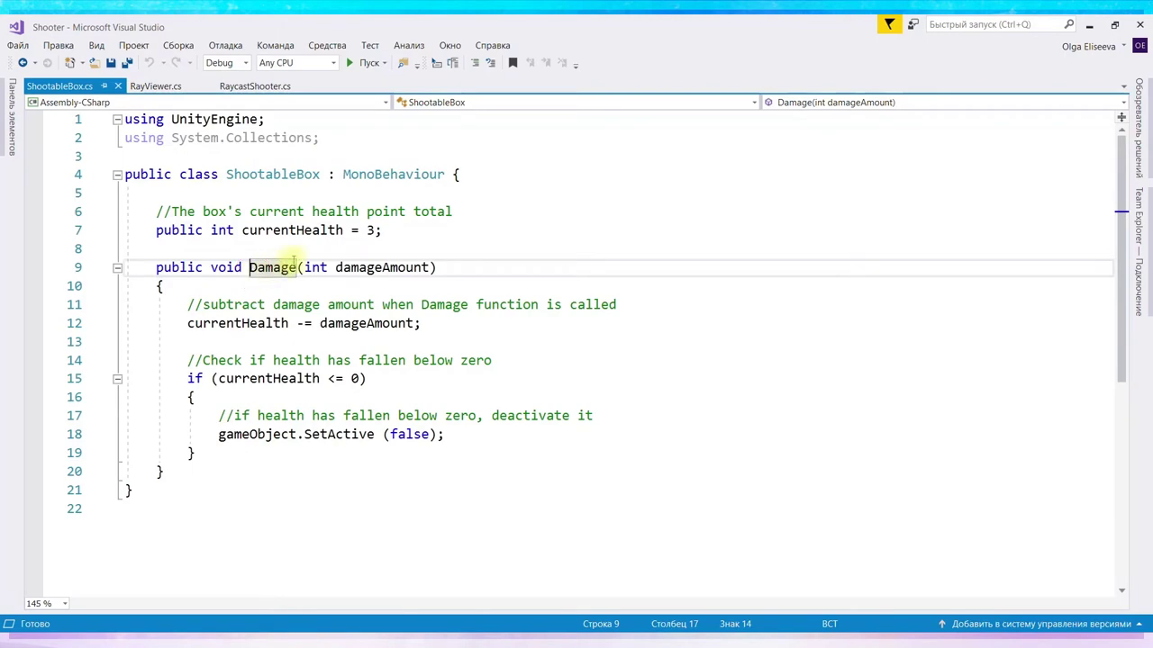
click(242, 88)
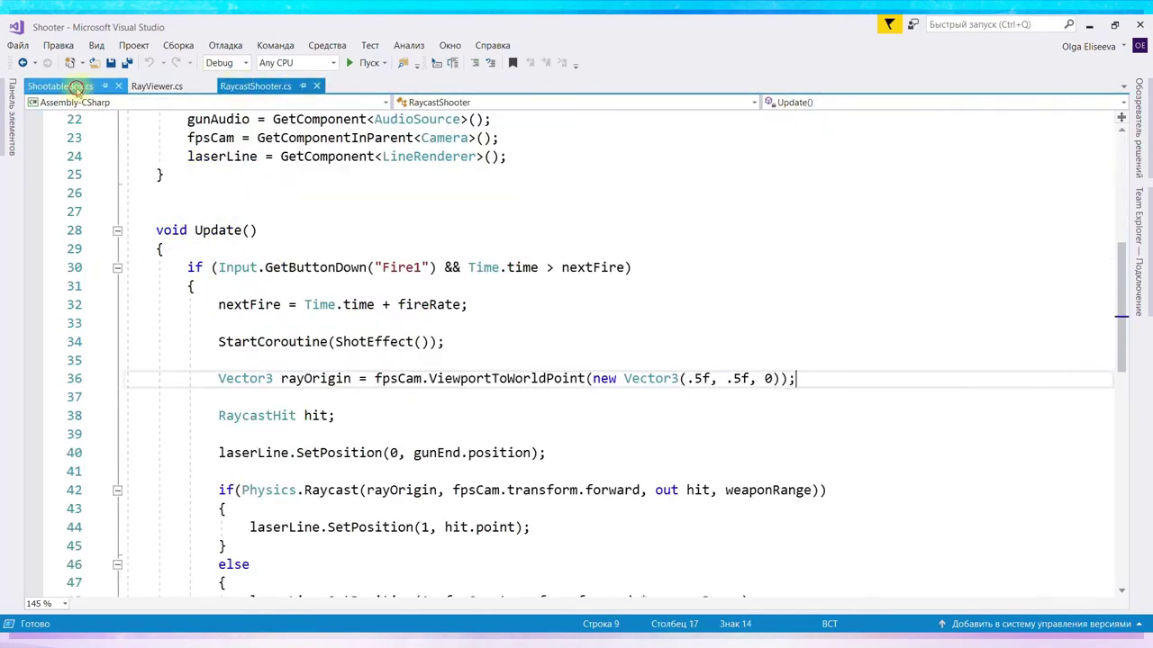
click(63, 86)
drag(158, 268, 210, 267)
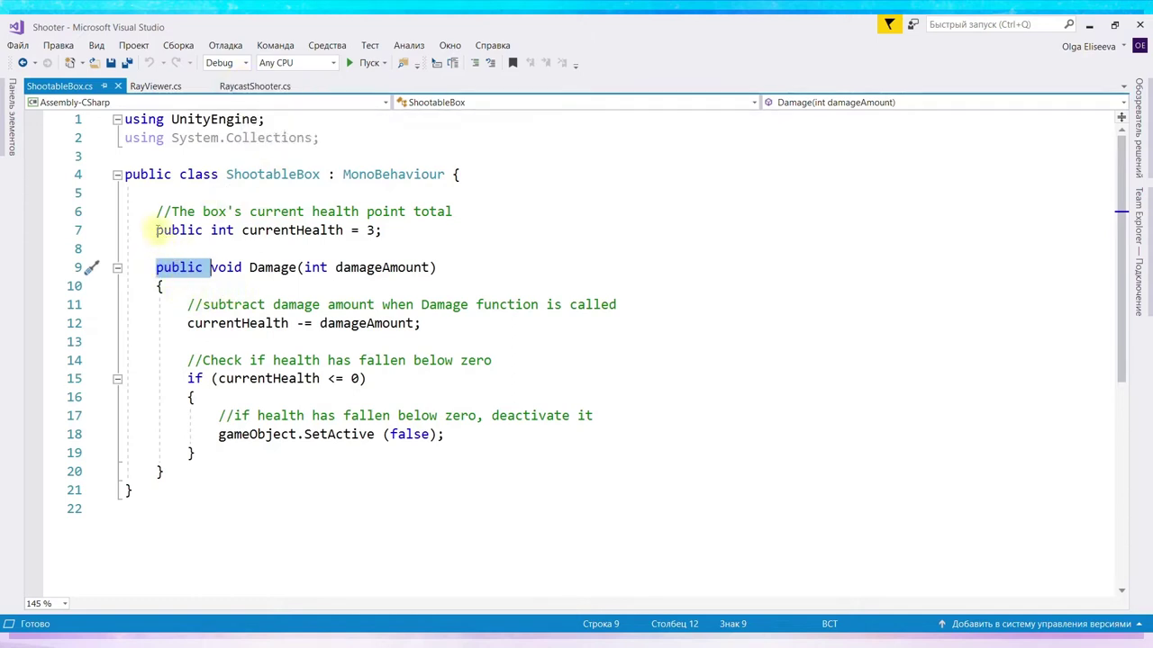
drag(156, 230, 212, 234)
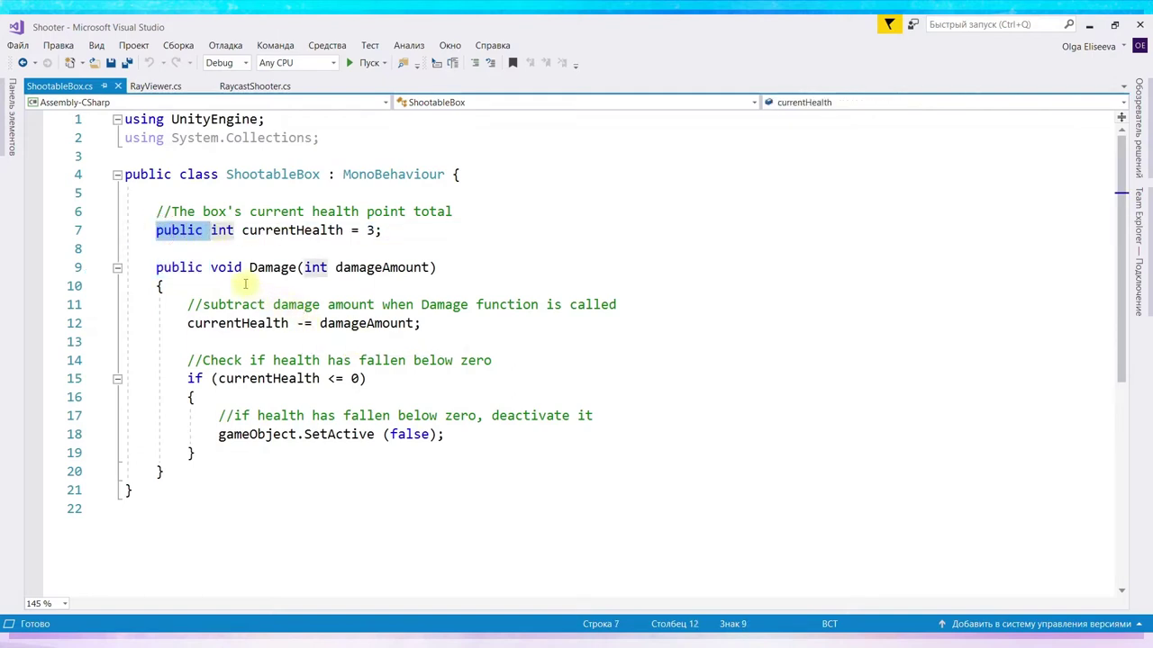
click(251, 270)
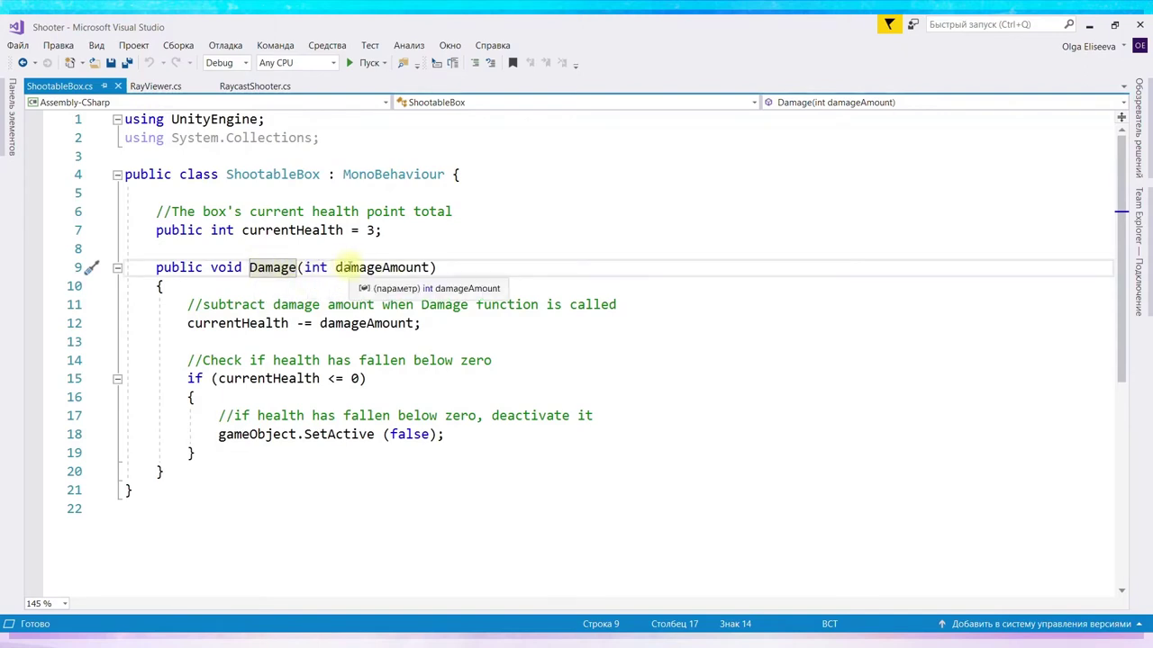
double_click(348, 268)
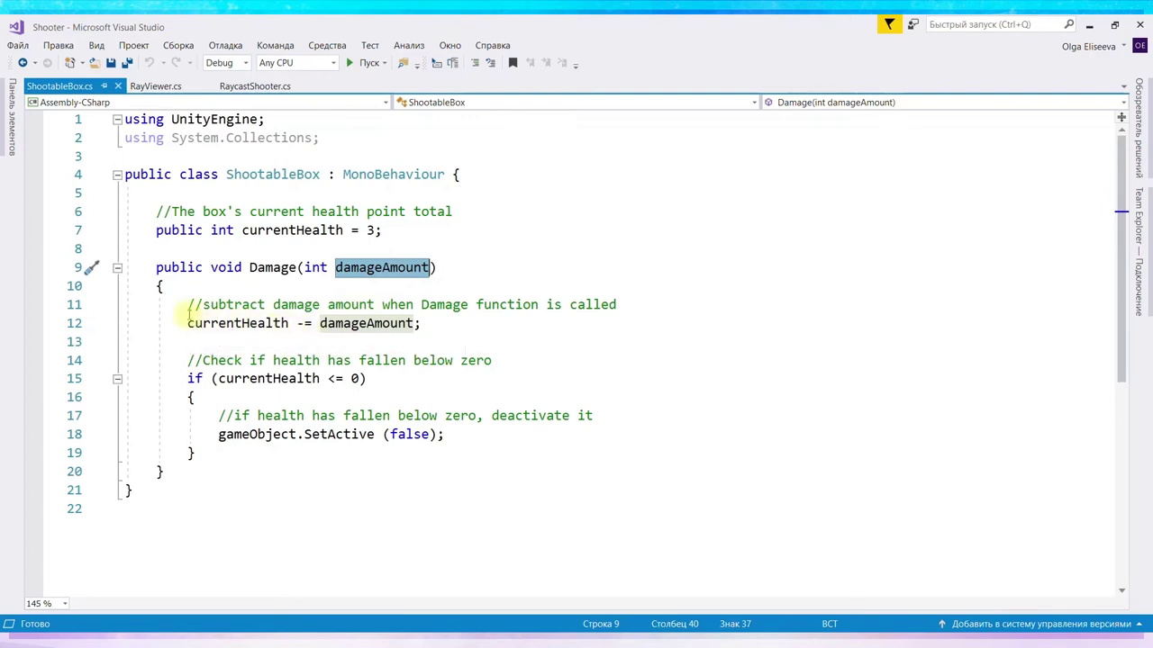
click(422, 324)
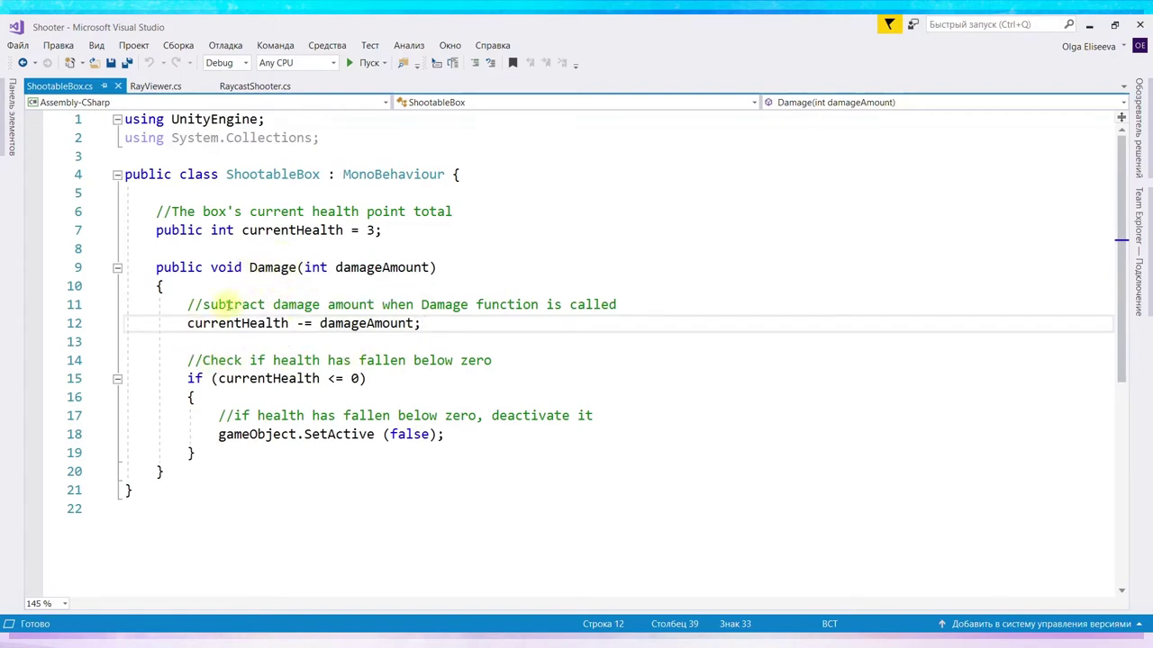
drag(319, 323, 418, 324)
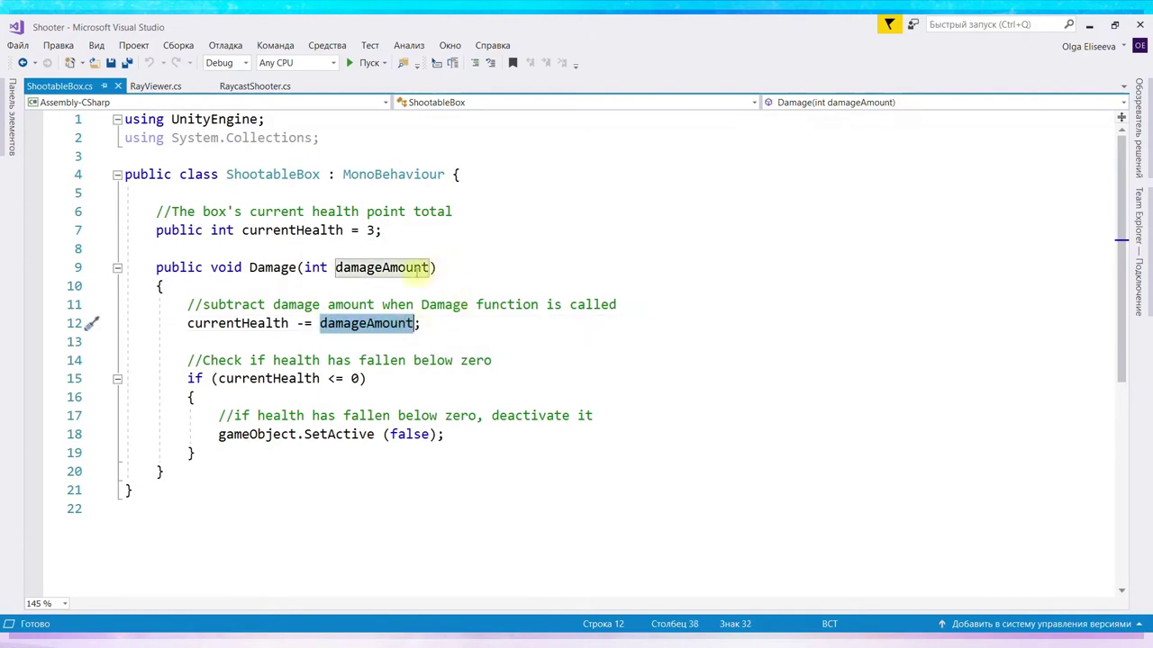
double_click(425, 268)
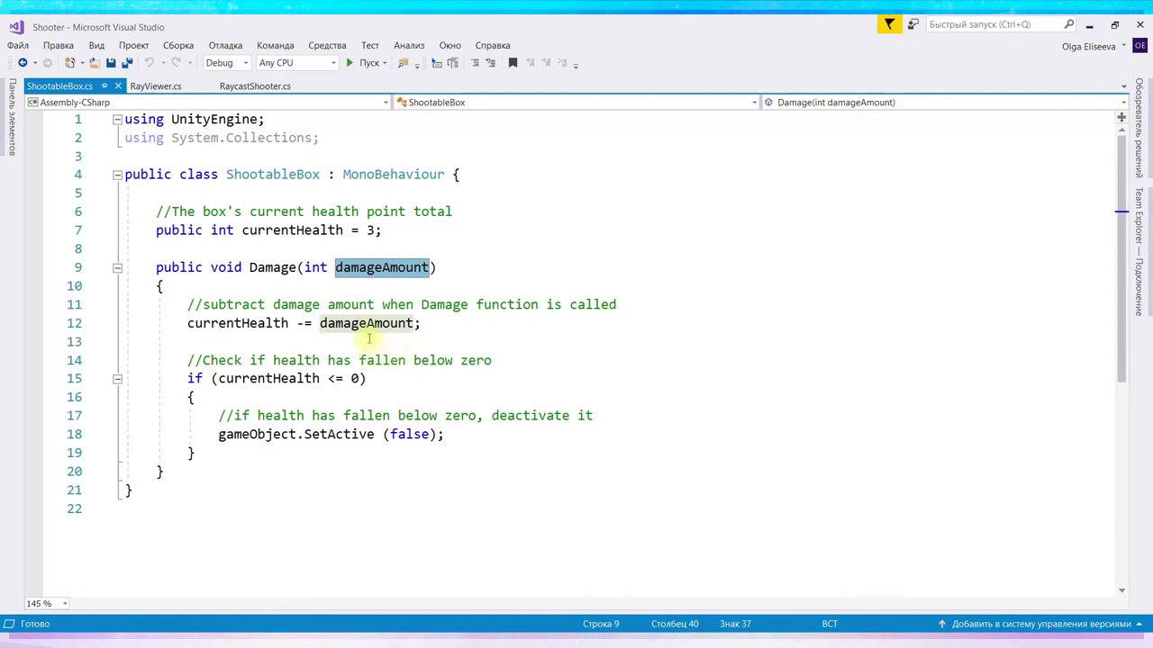
mouse_move(254, 323)
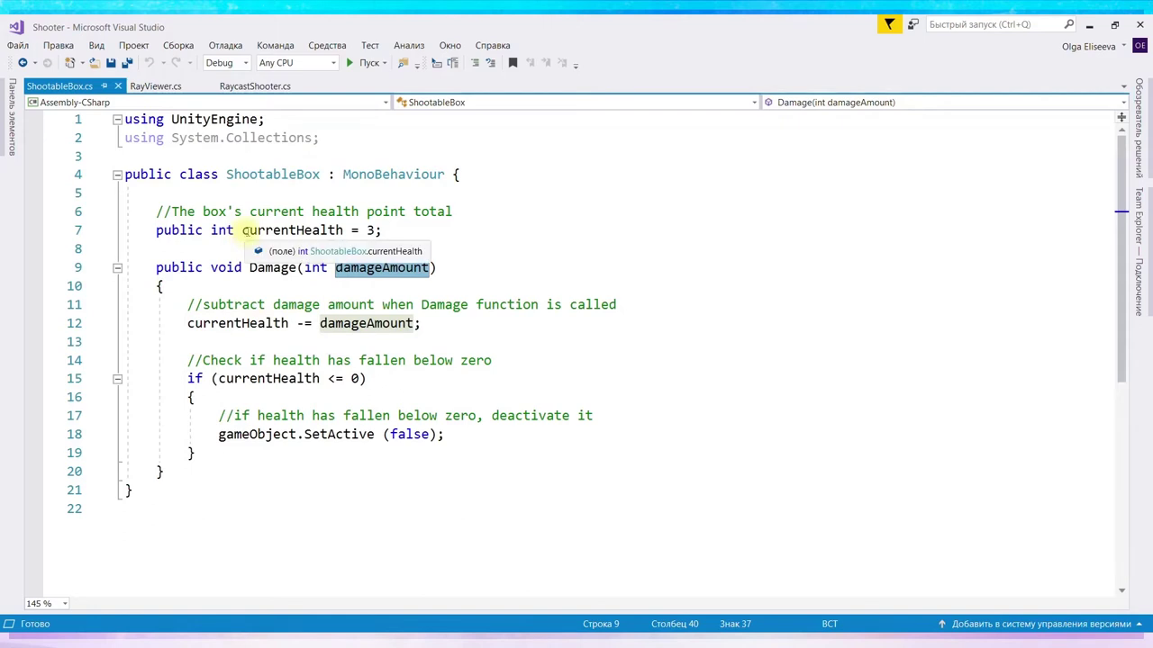
click(350, 324)
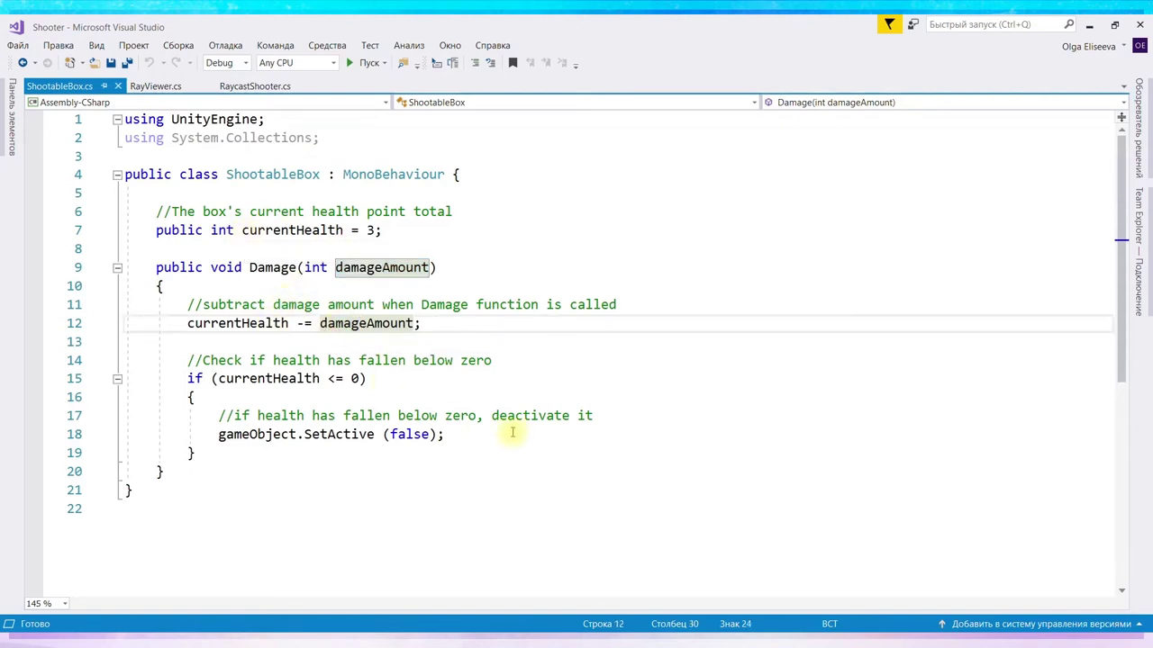
mouse_move(221, 379)
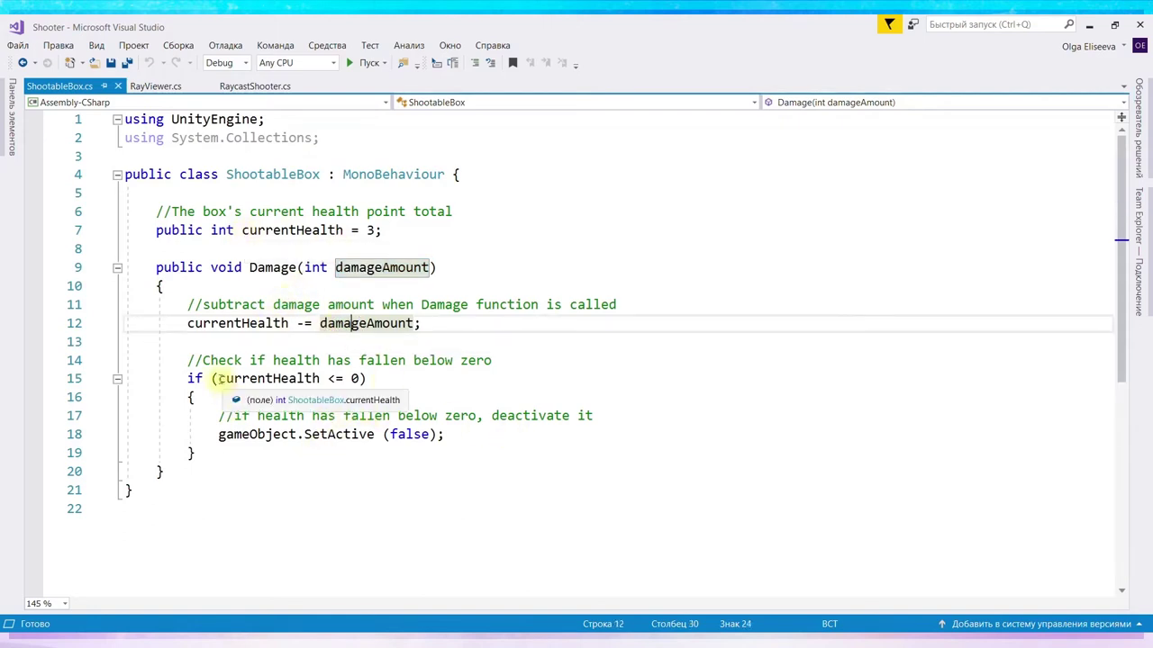
drag(220, 379, 359, 382)
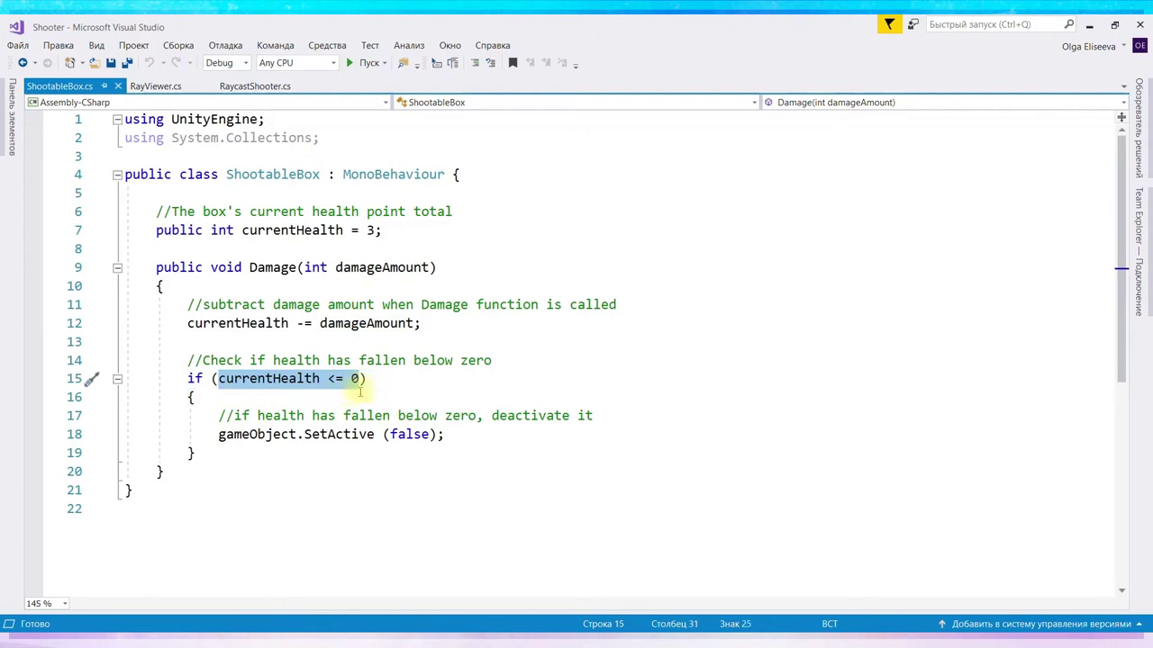
click(331, 379)
mouse_move(331, 379)
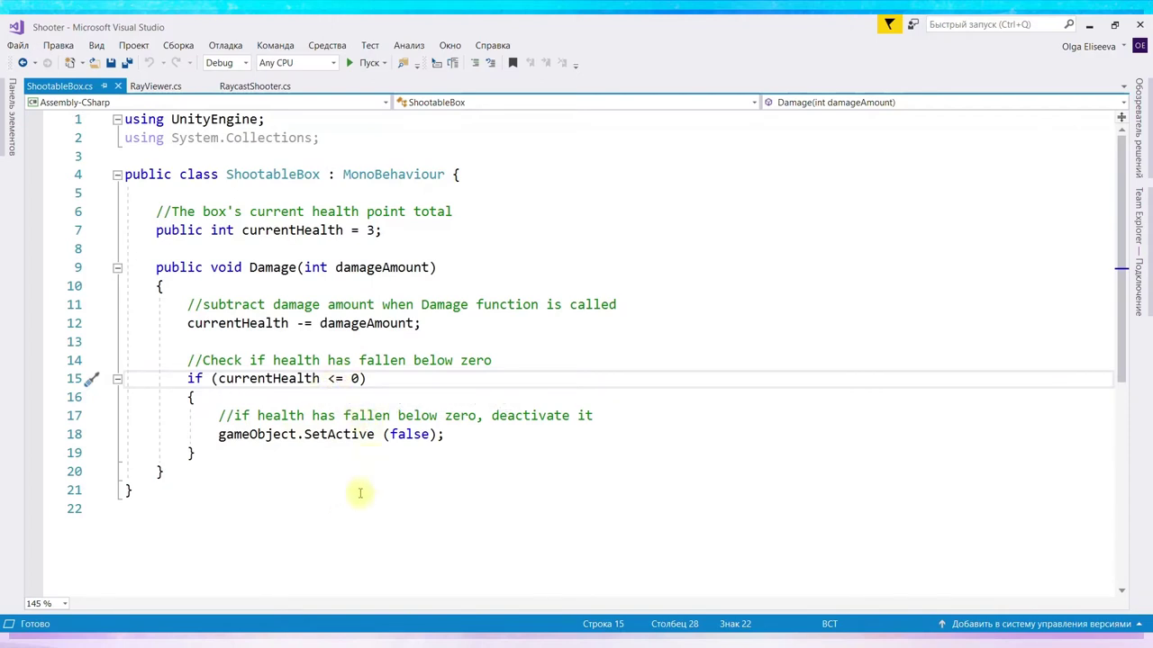
Back in Unity, toggle Target Box (2) off and on, leaving it active and visible.
mouse_move(221, 434)
click(393, 635)
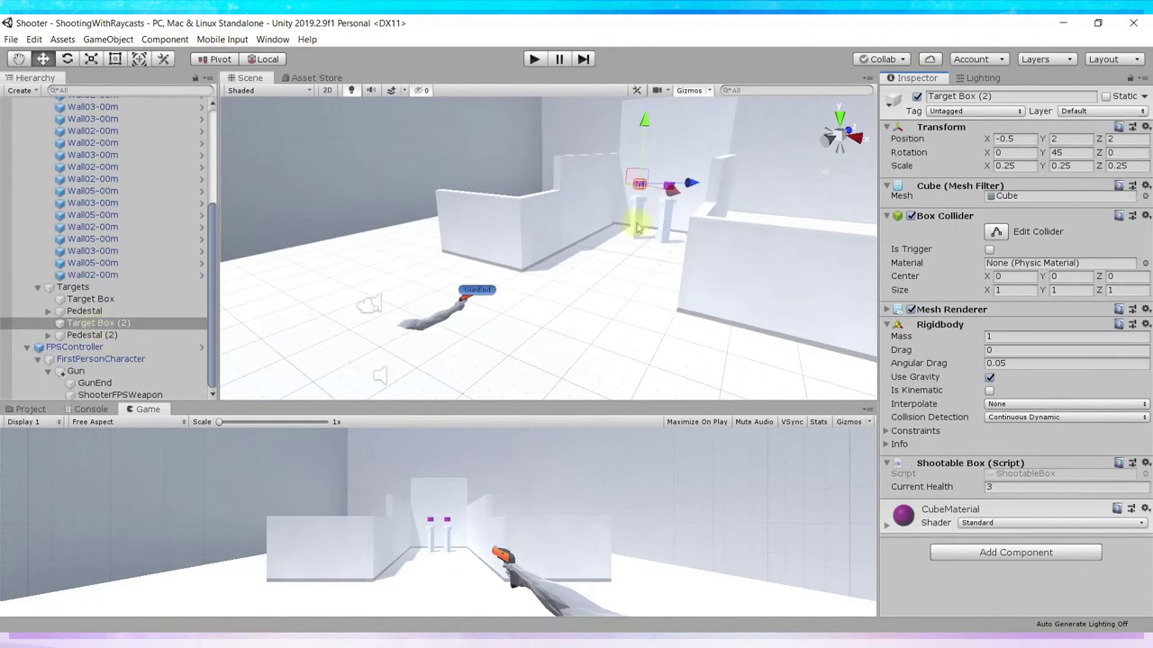
click(917, 97)
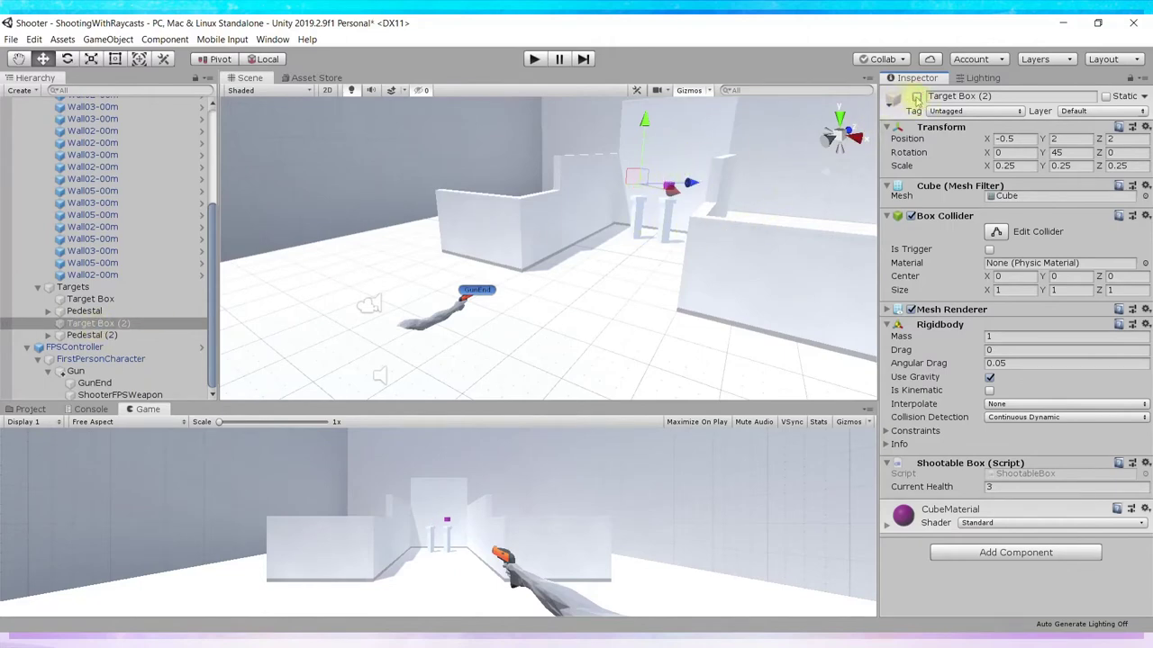
click(916, 96)
click(917, 96)
click(917, 96)
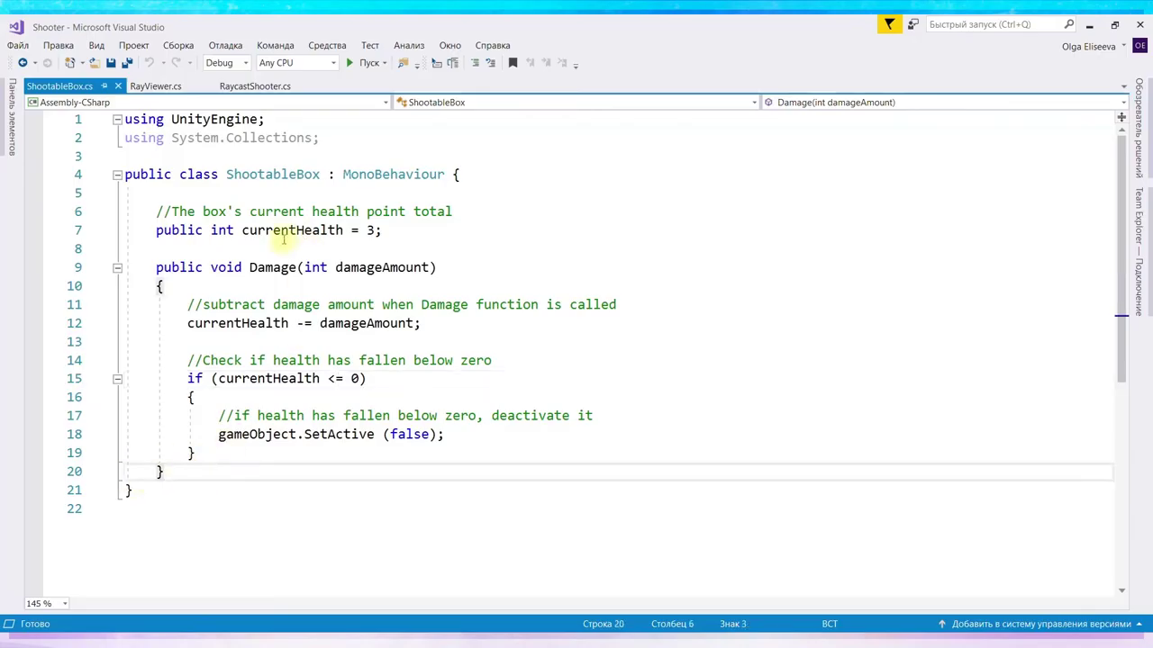
Compare ShootableBox.cs with RaycastShooter.cs, ending at line 44's raycast-hit block, then return to Unity.
click(297, 158)
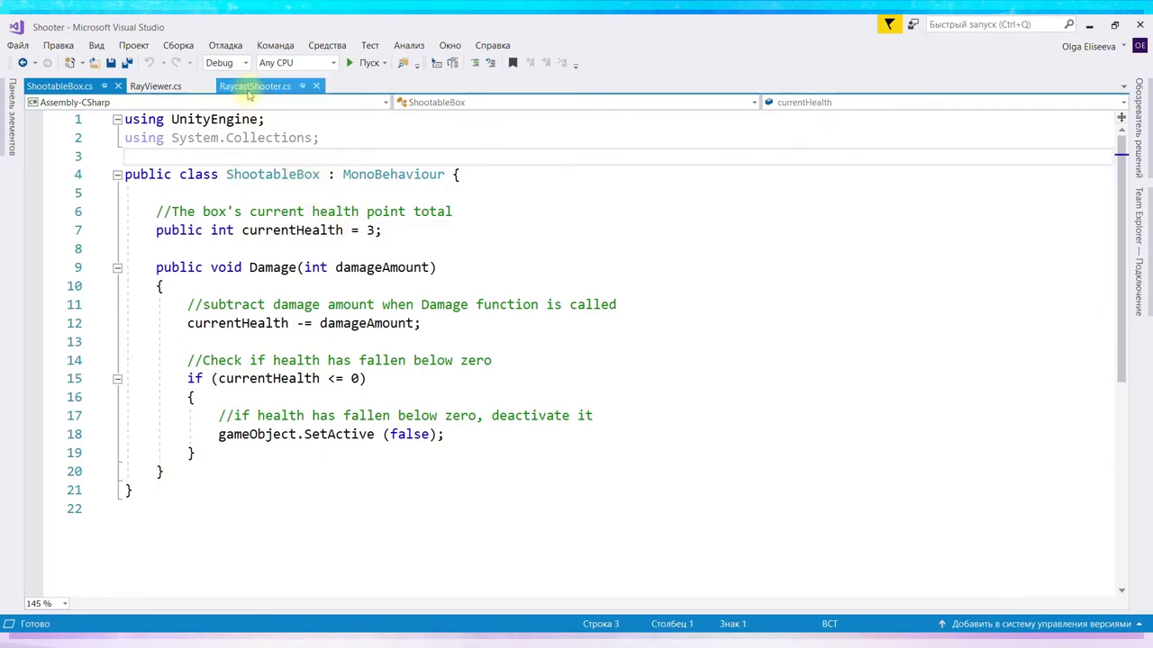
click(254, 85)
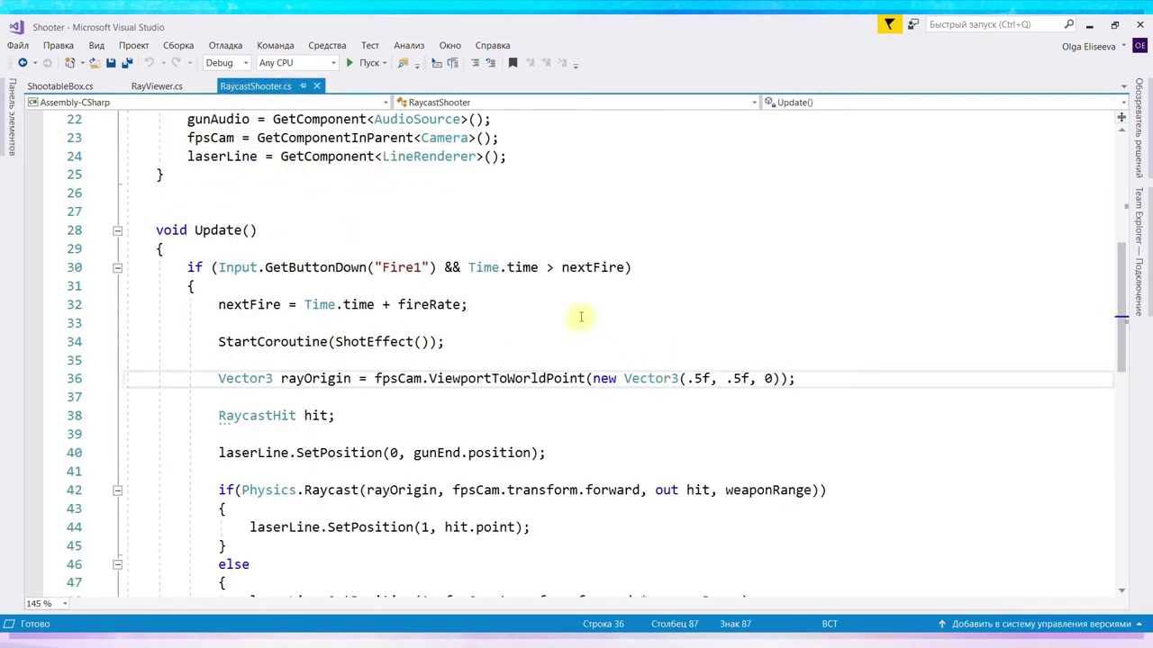
click(48, 87)
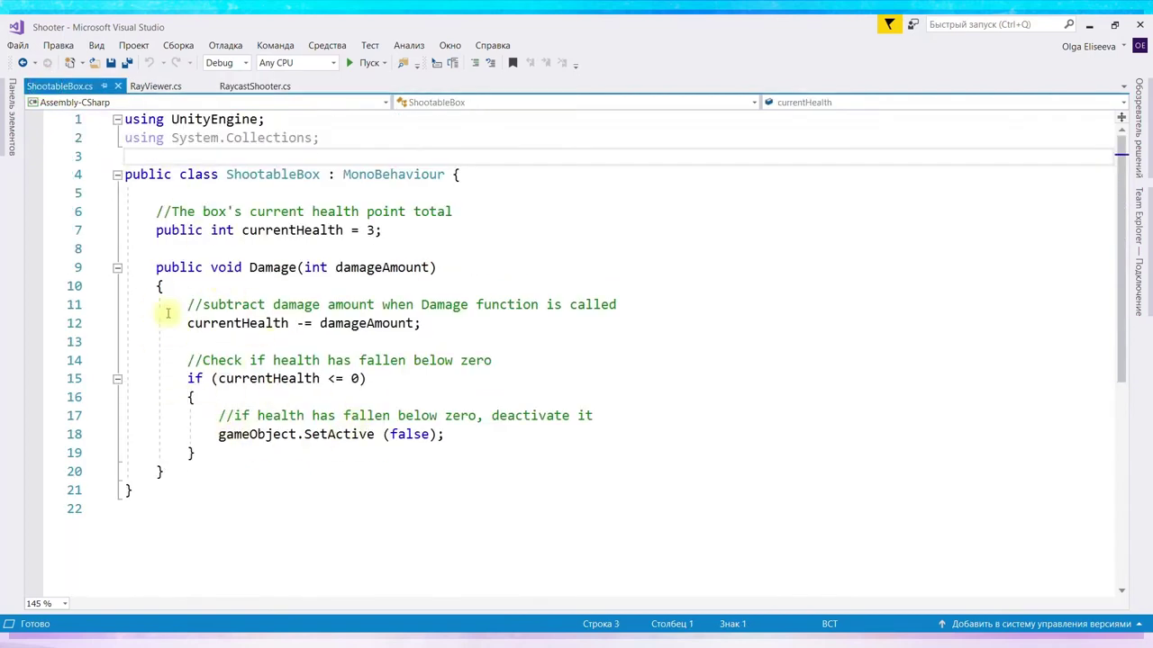
click(250, 87)
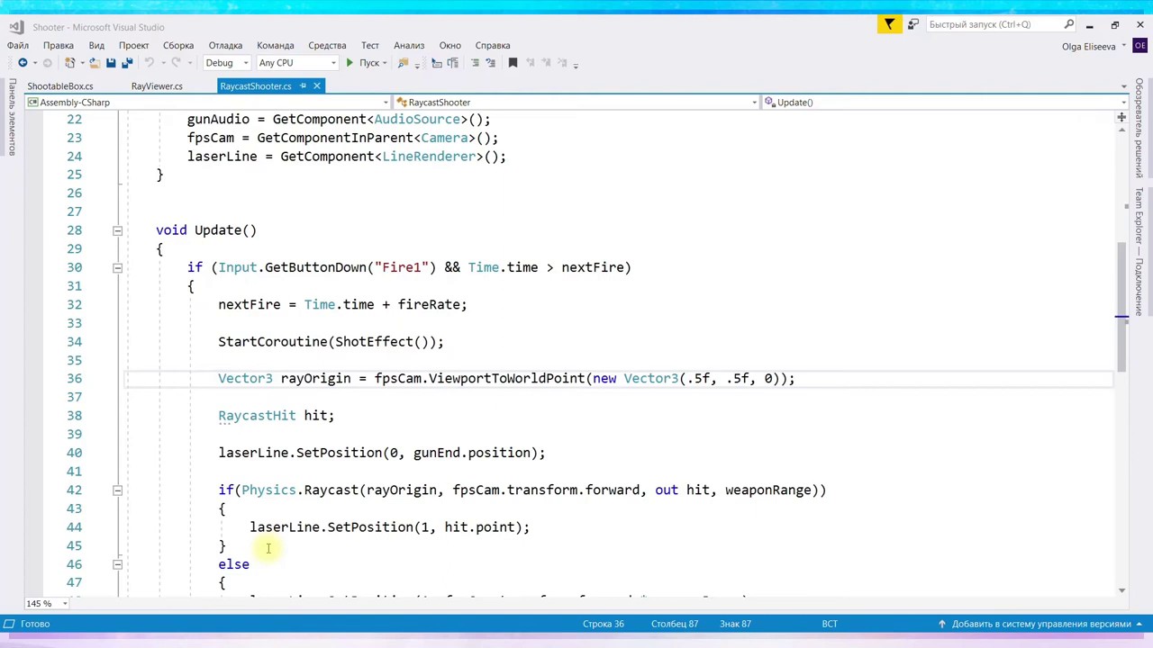
click(553, 527)
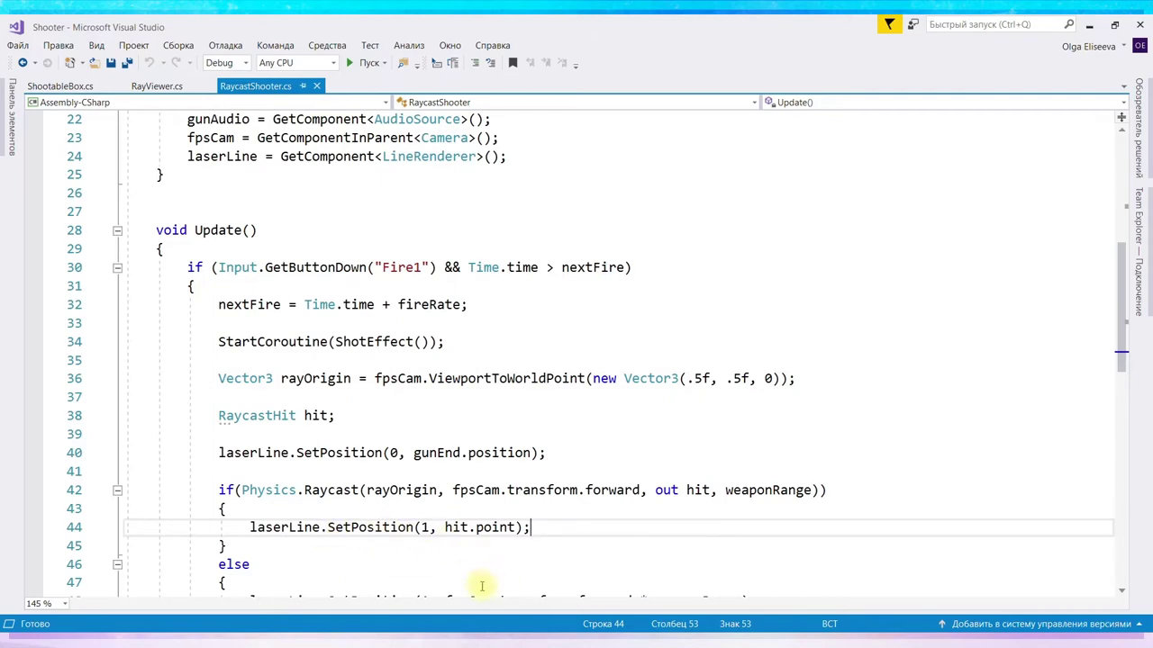
click(410, 628)
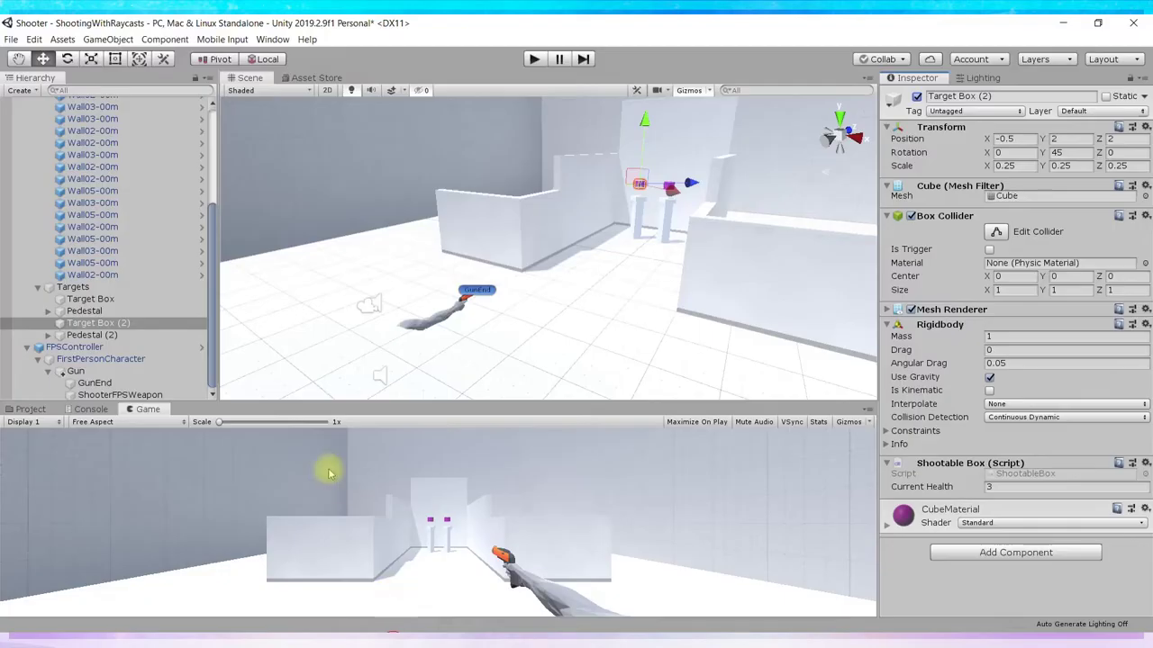
click(72, 324)
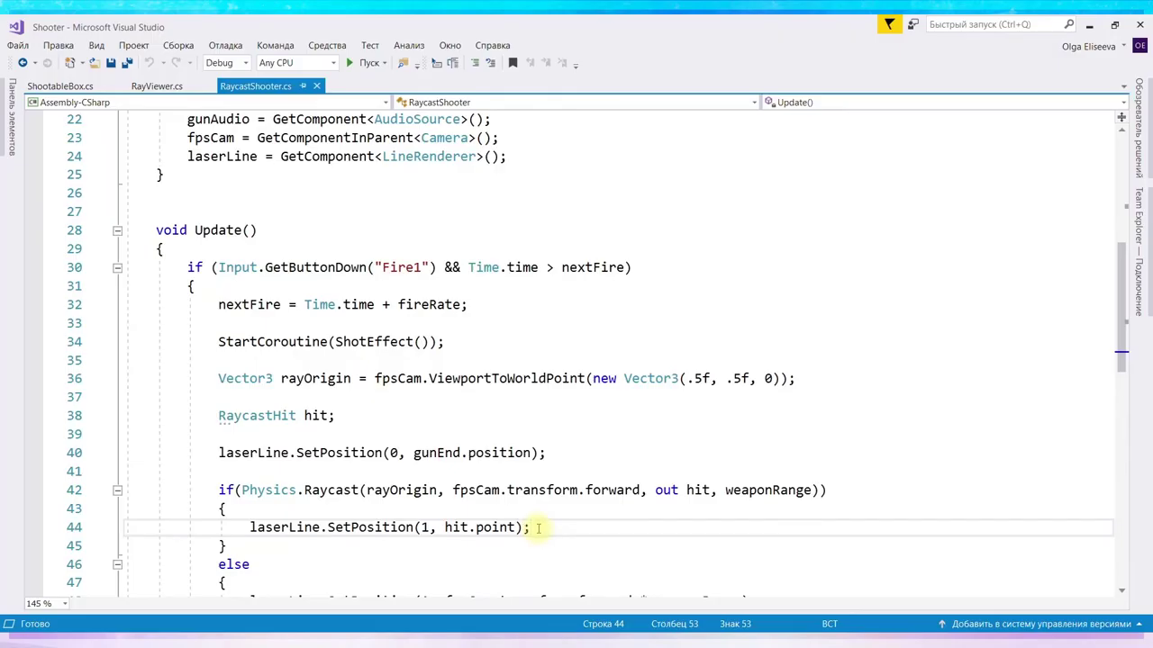
key(Return)
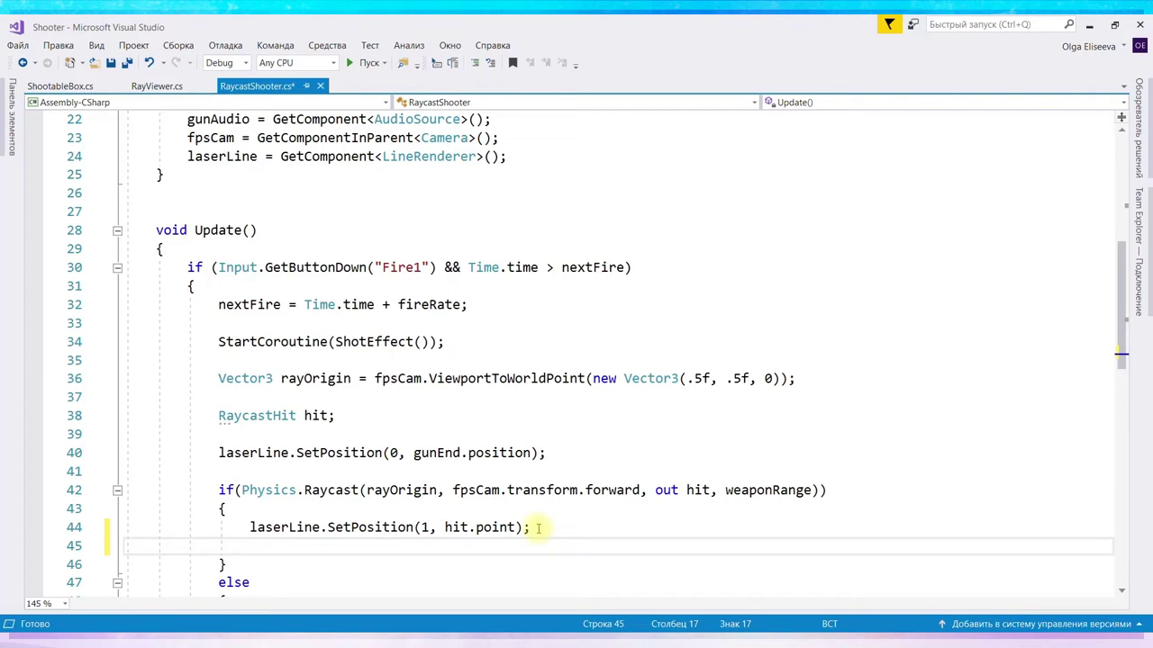
On a new line 46, write ShootableBox health = GetComponent<ShootableBox>();.
key(Return)
text(ы)
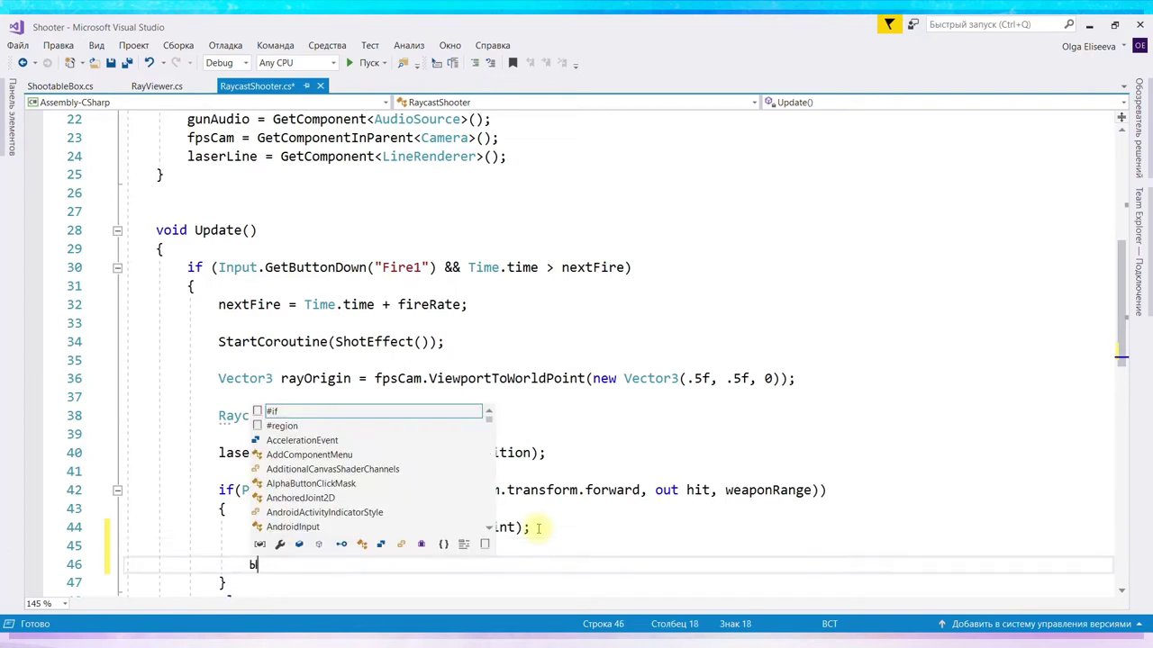
key(BackSpace)
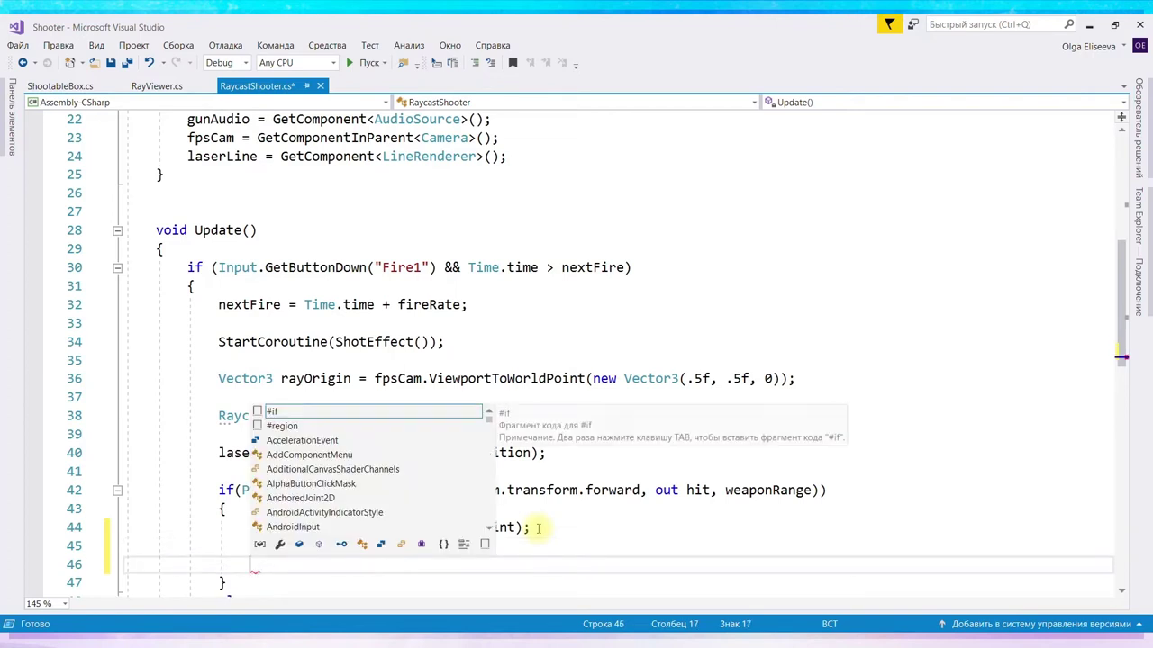
text(S)
key(space)
text(helth)
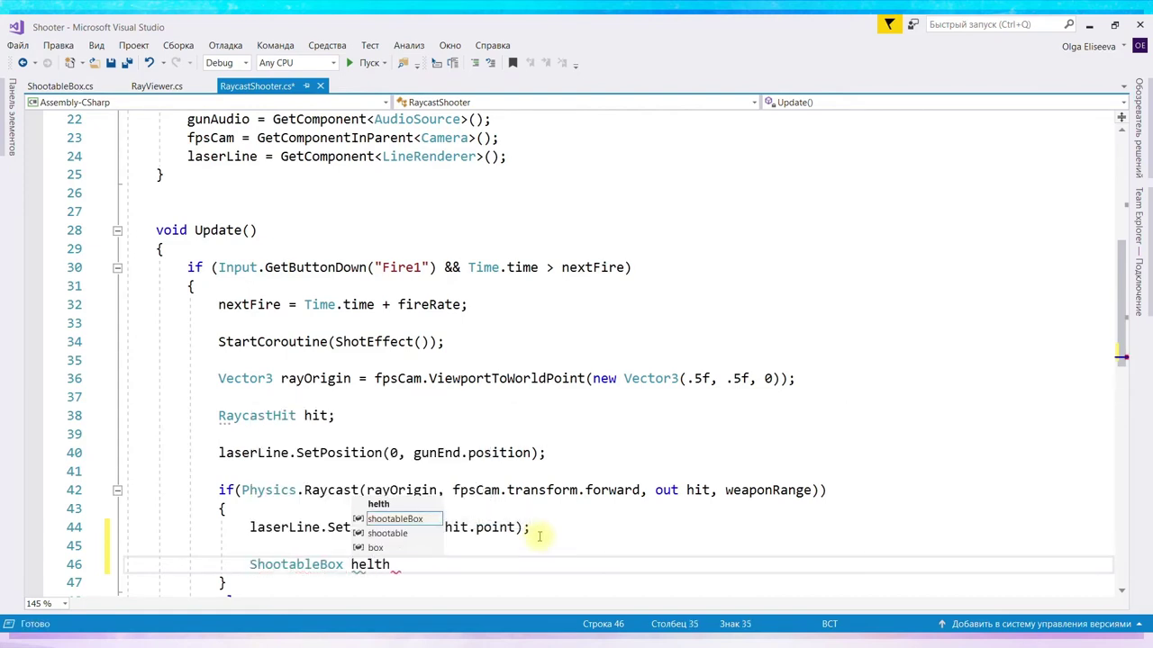
key(BackSpace)
key(BackSpace)
key(BackSpace)
text(alth =)
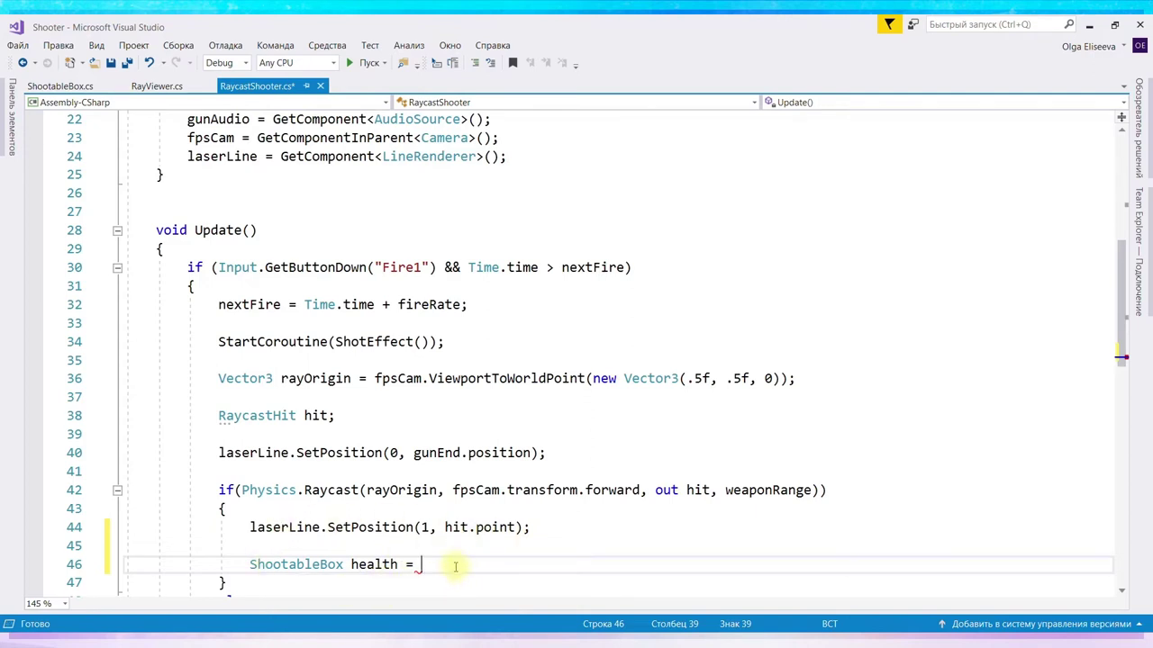
text(etC)
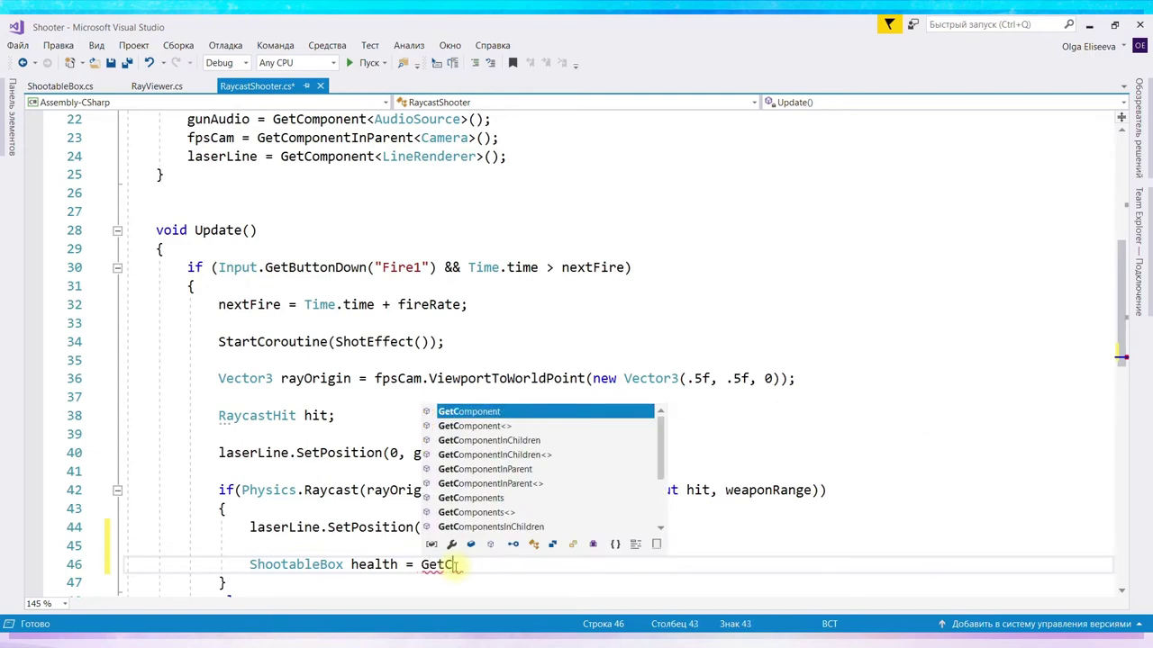
key(Tab)
text(<ShootableBox)
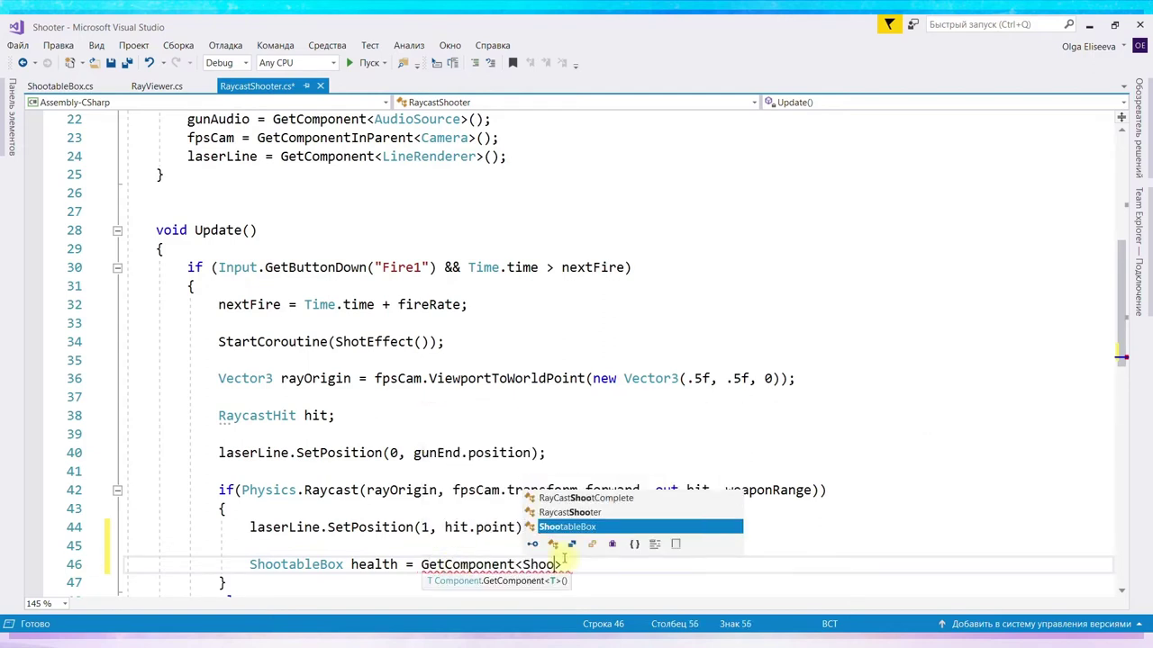
text(>();)
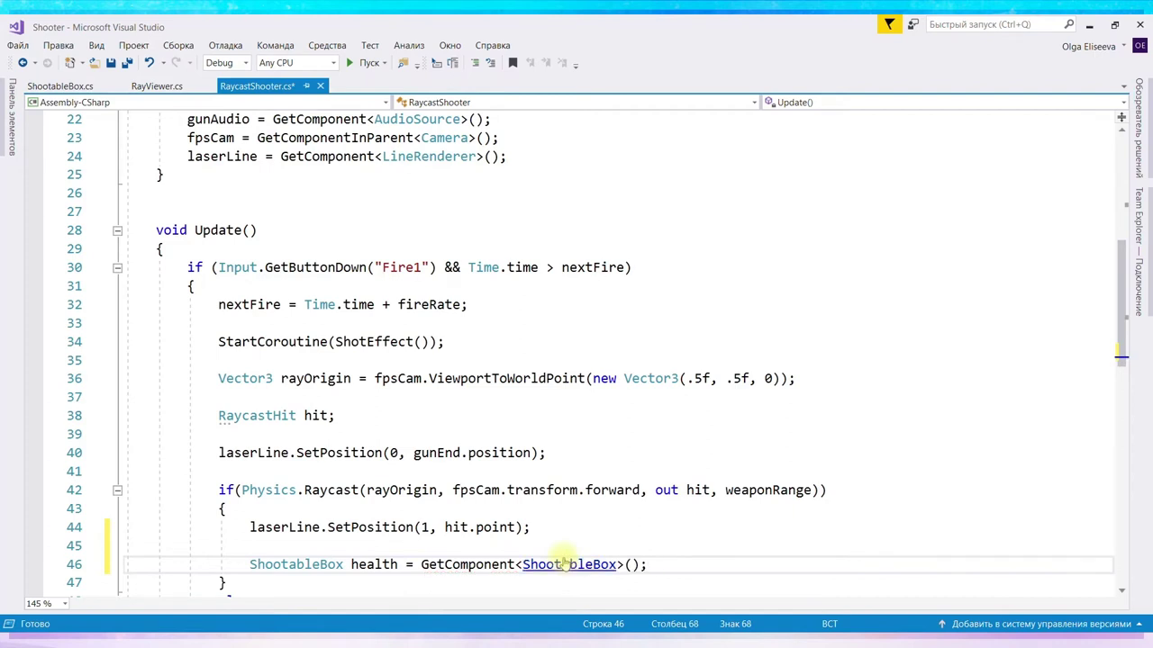
Prefix GetComponent with hit.collider so health comes from the hit object's ShootableBox.
key(ctrl+Left)
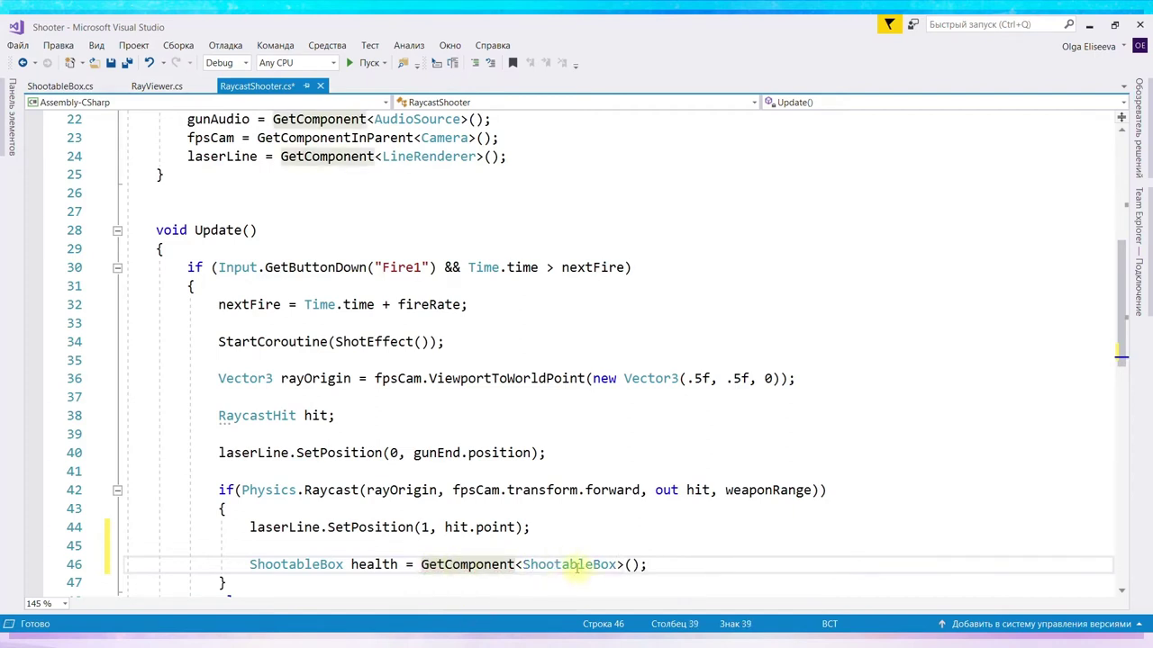
scroll(705, 543, down, 2)
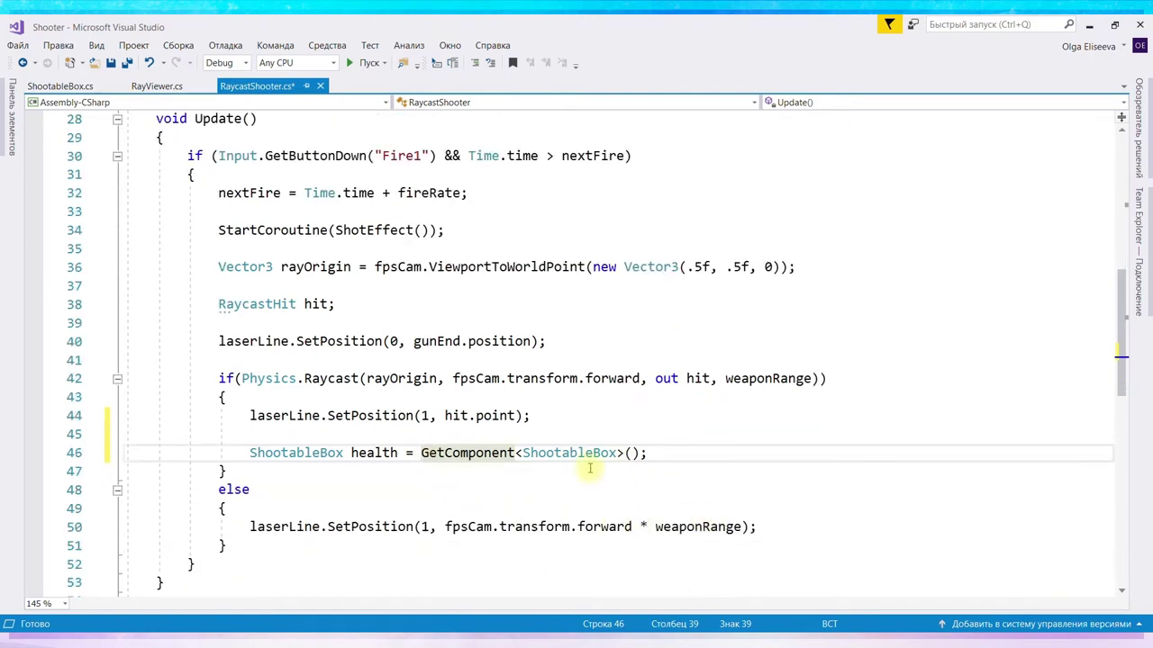
key(alt+Tab)
double_click(699, 378)
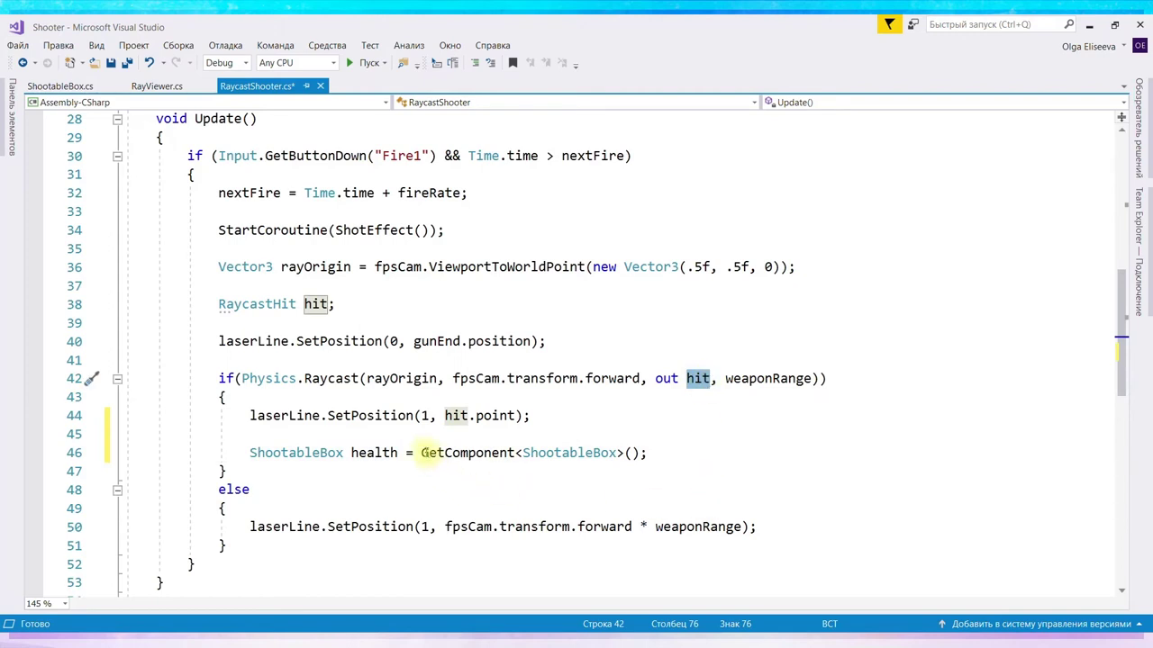
click(421, 452)
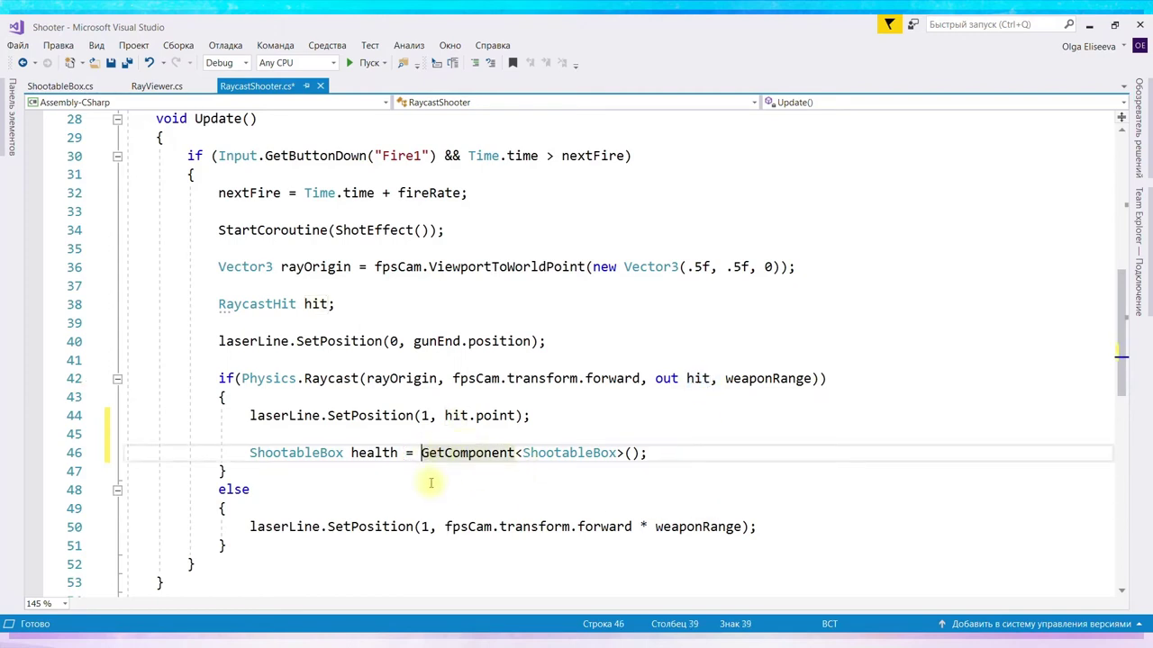
text(h)
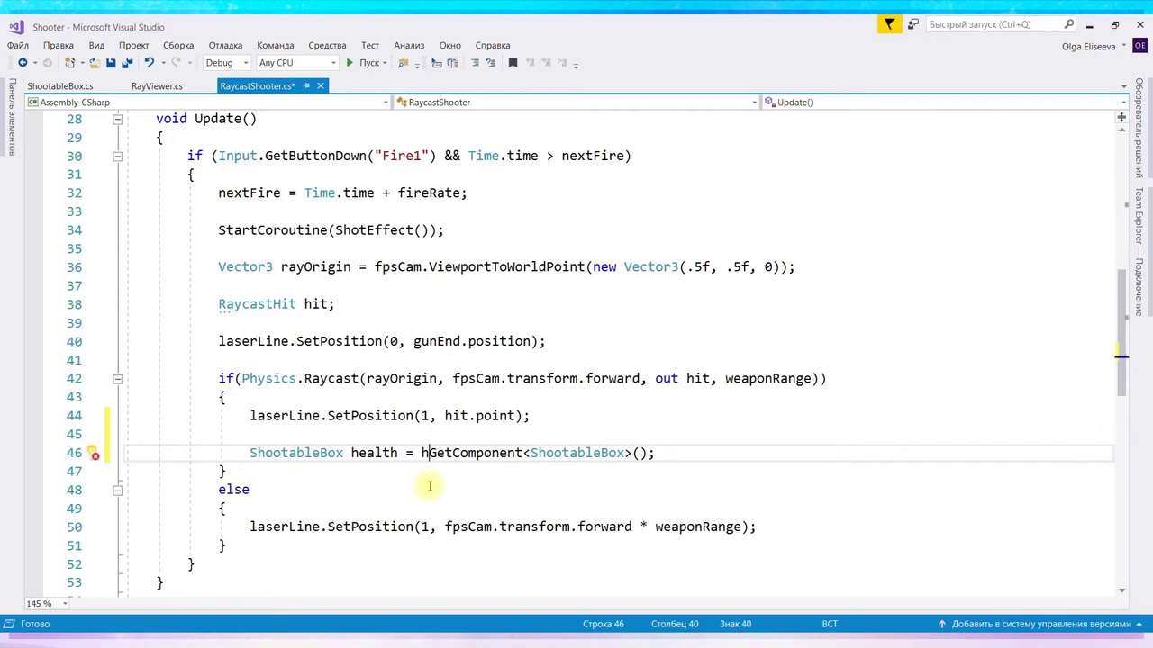
text(it.)
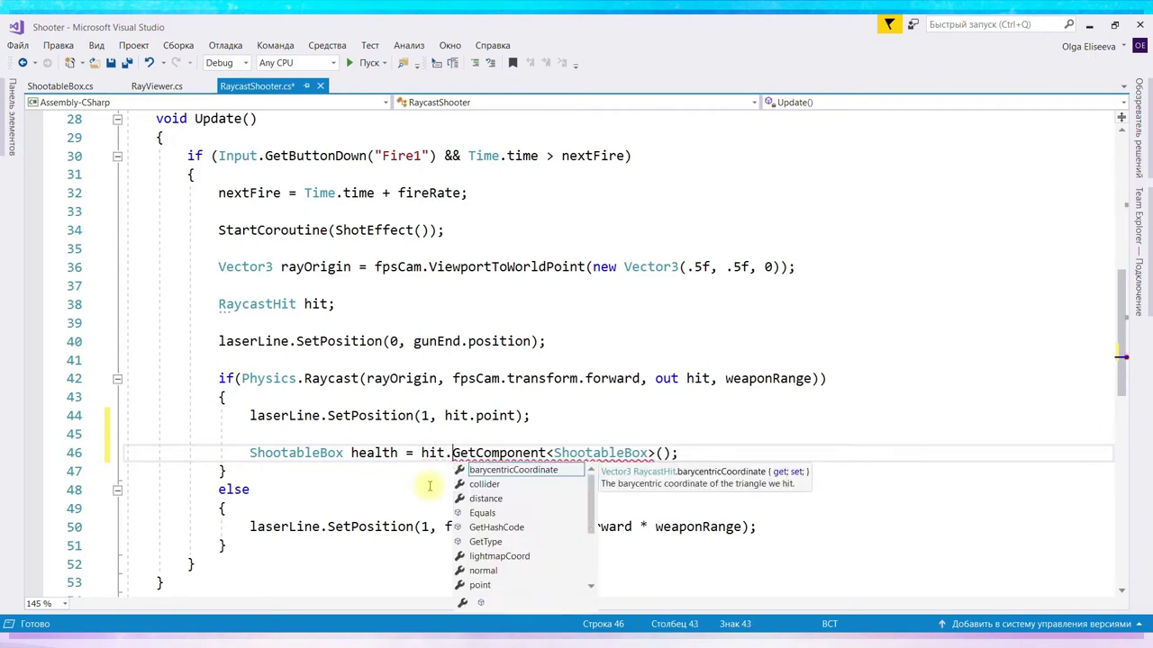
text(co)
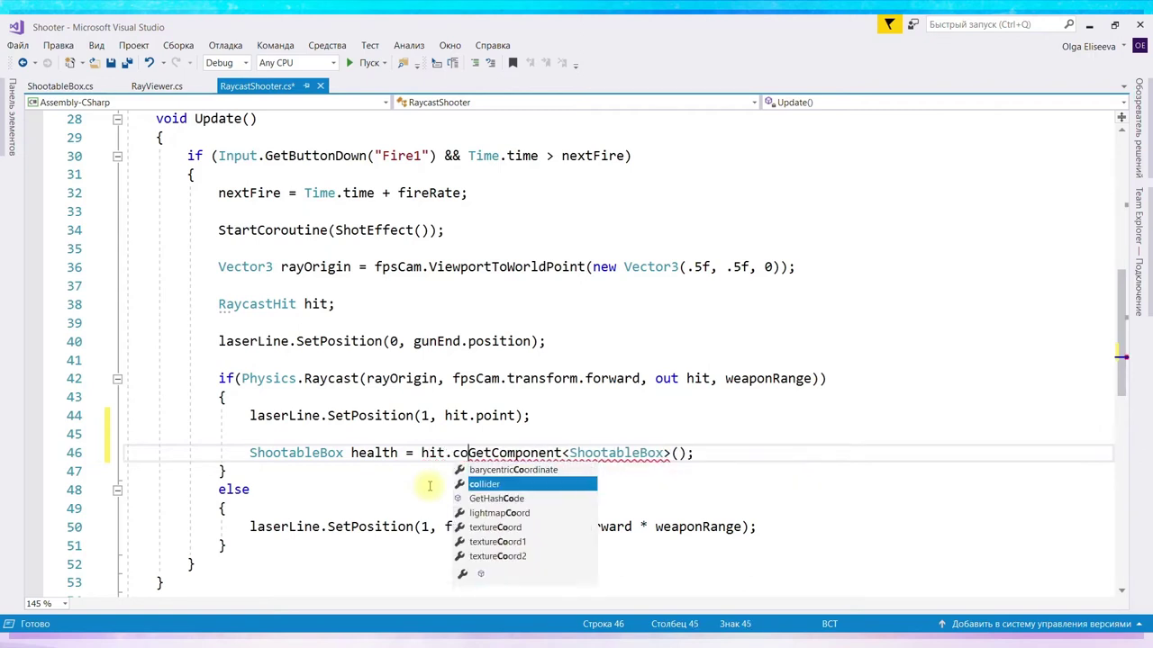
text(liider)
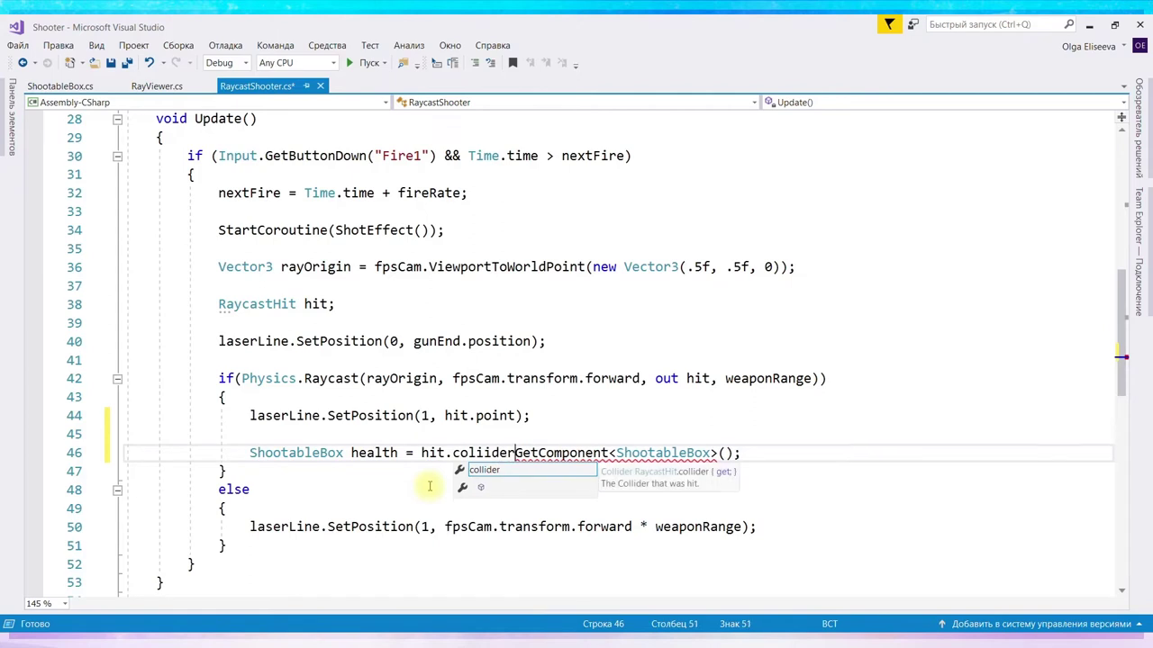
text(.)
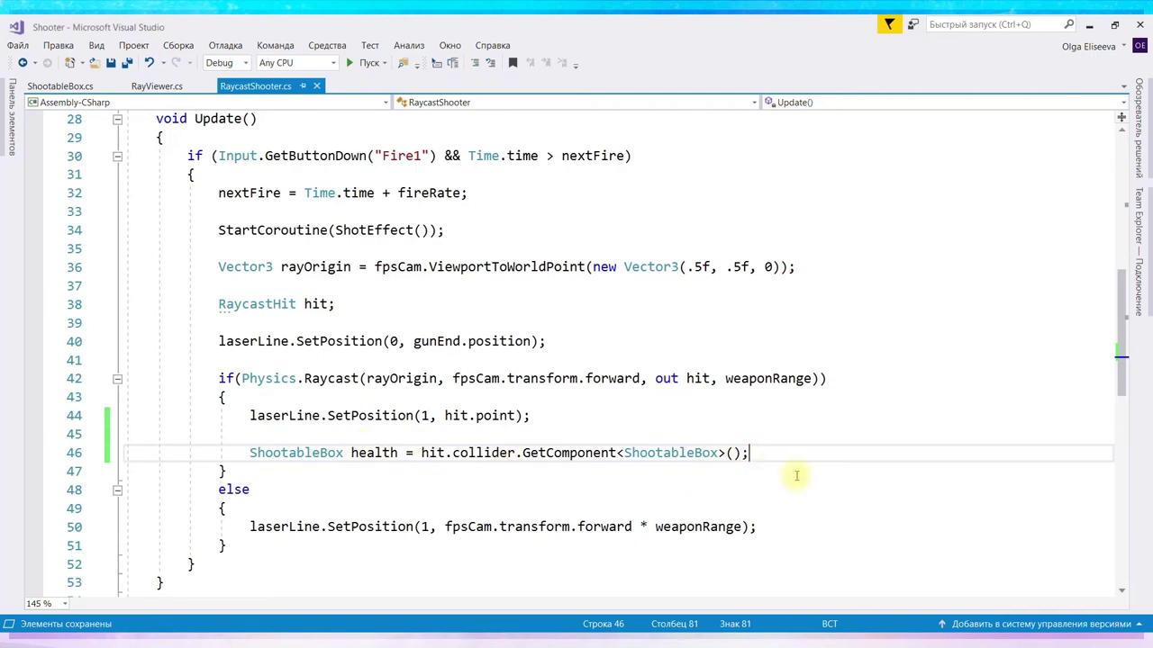
key(Return)
key(Return)
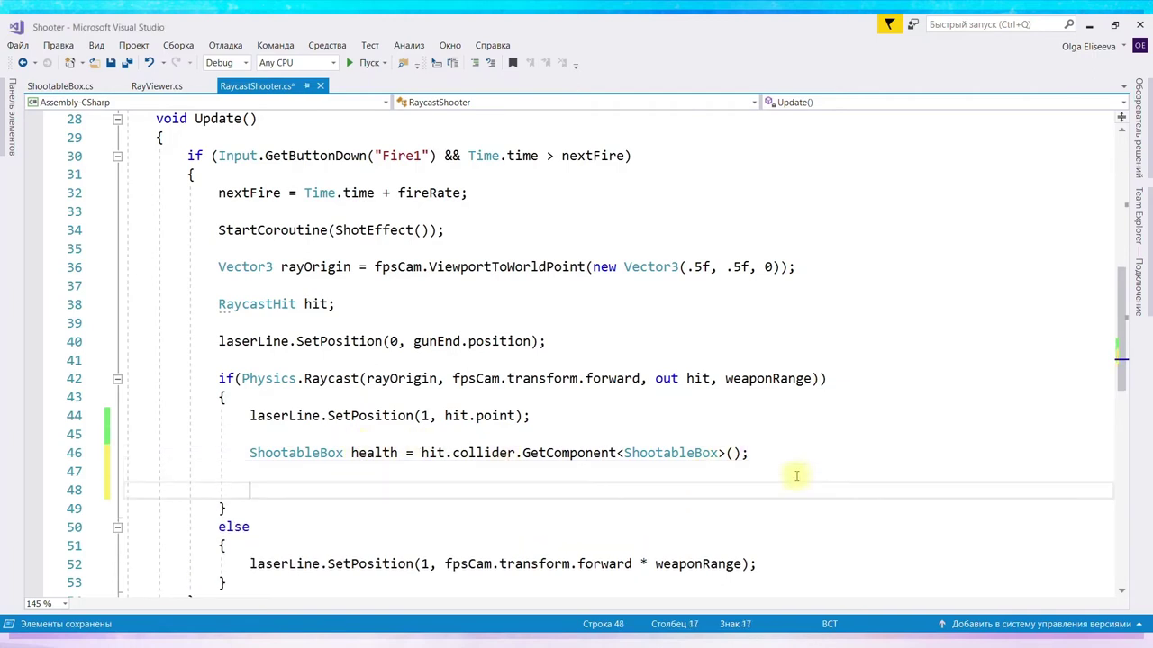
On line 48, begin the health.Damage( call after checking the ShootableBox method.
click(76, 87)
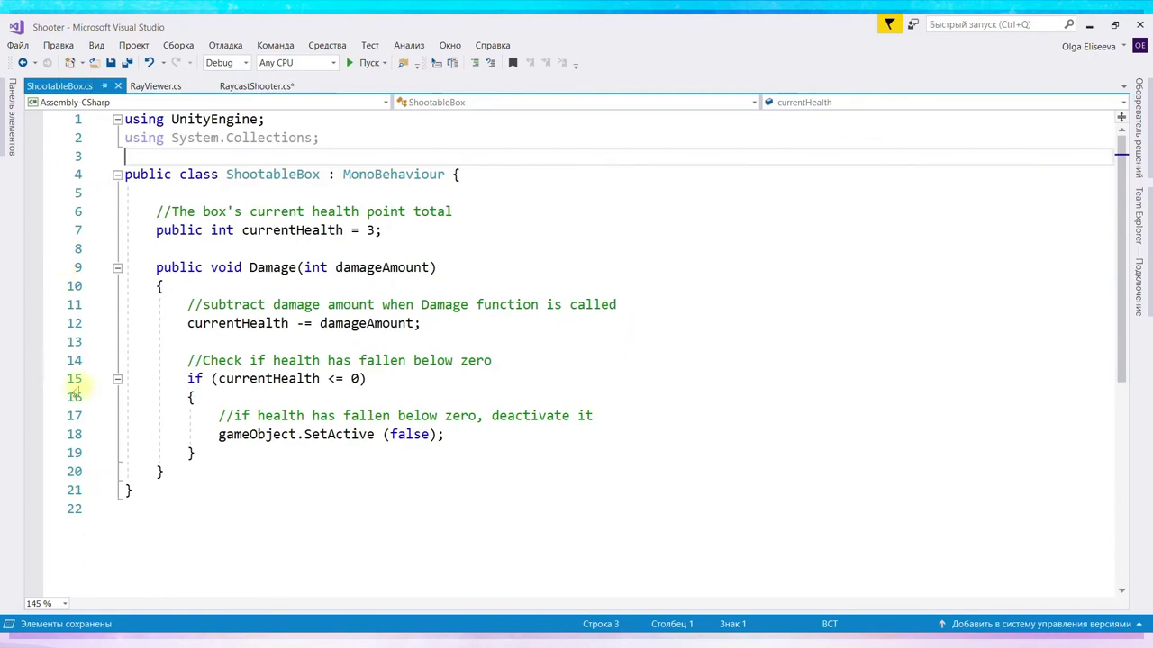
click(243, 85)
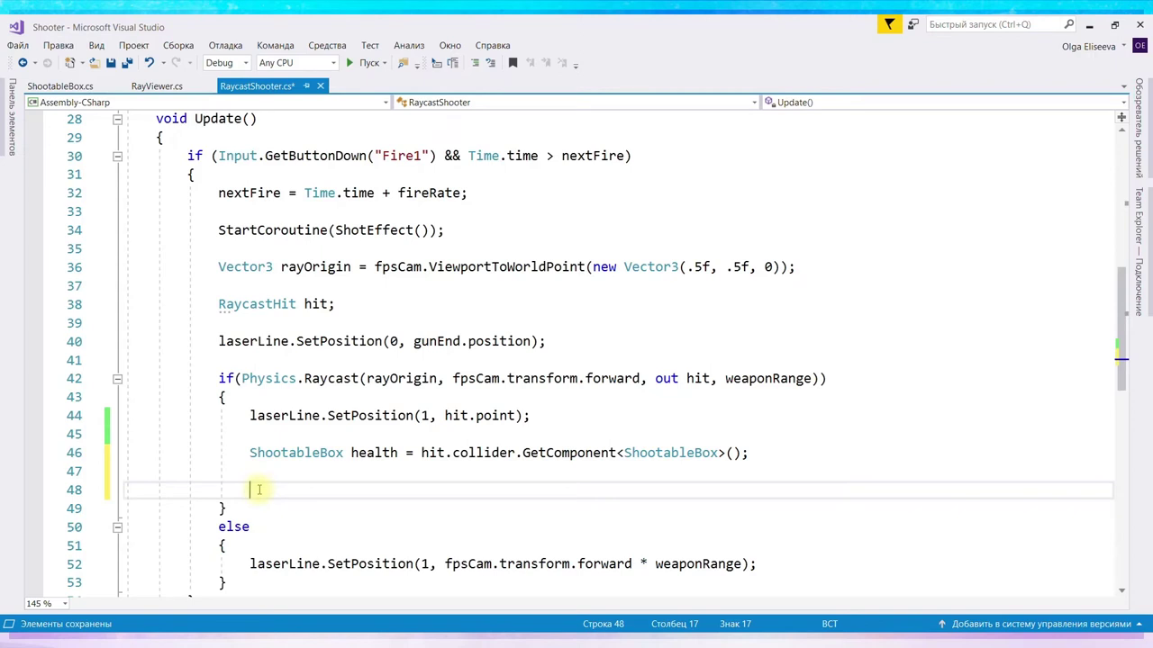
text(heal)
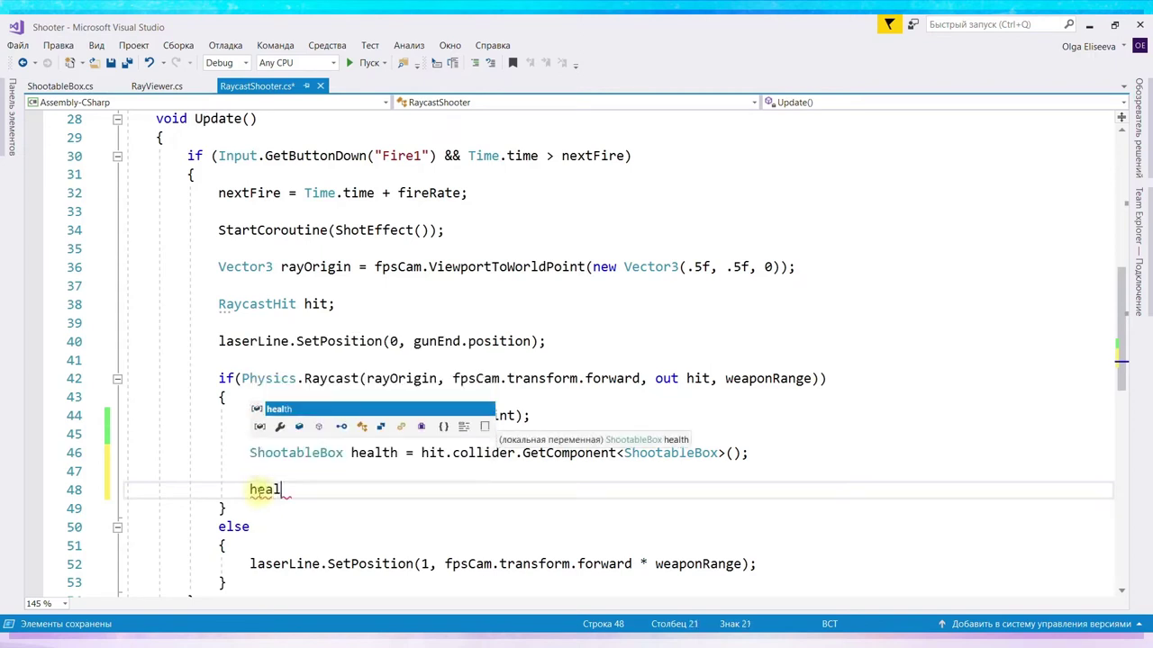
key(Tab)
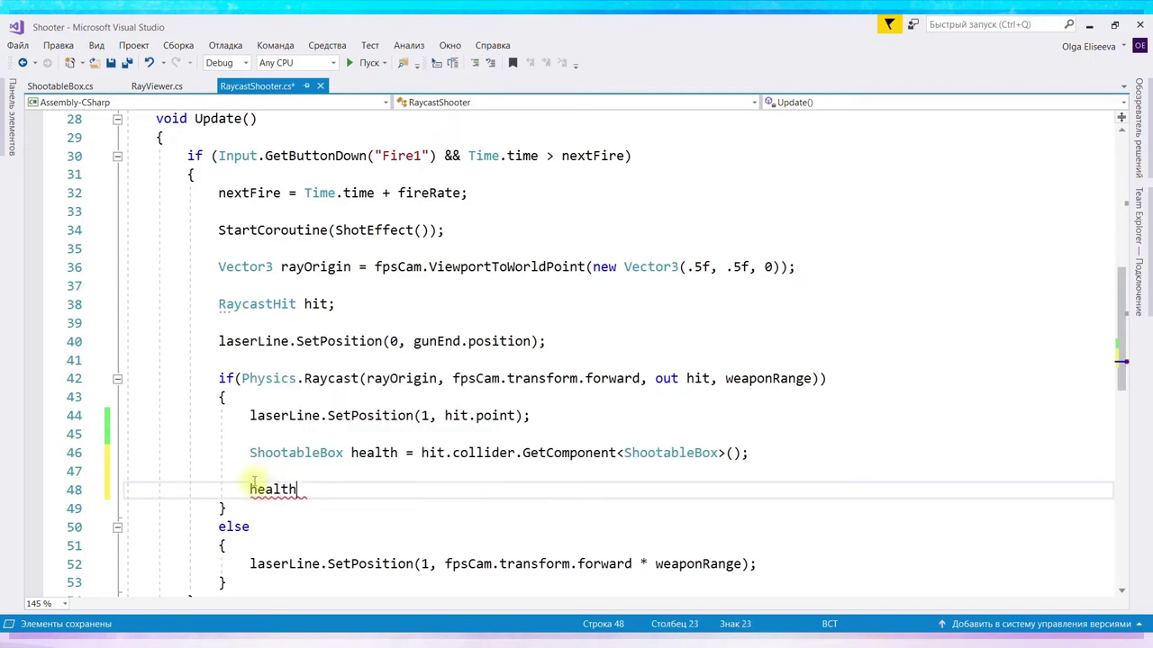
text(.Da)
key(Tab)
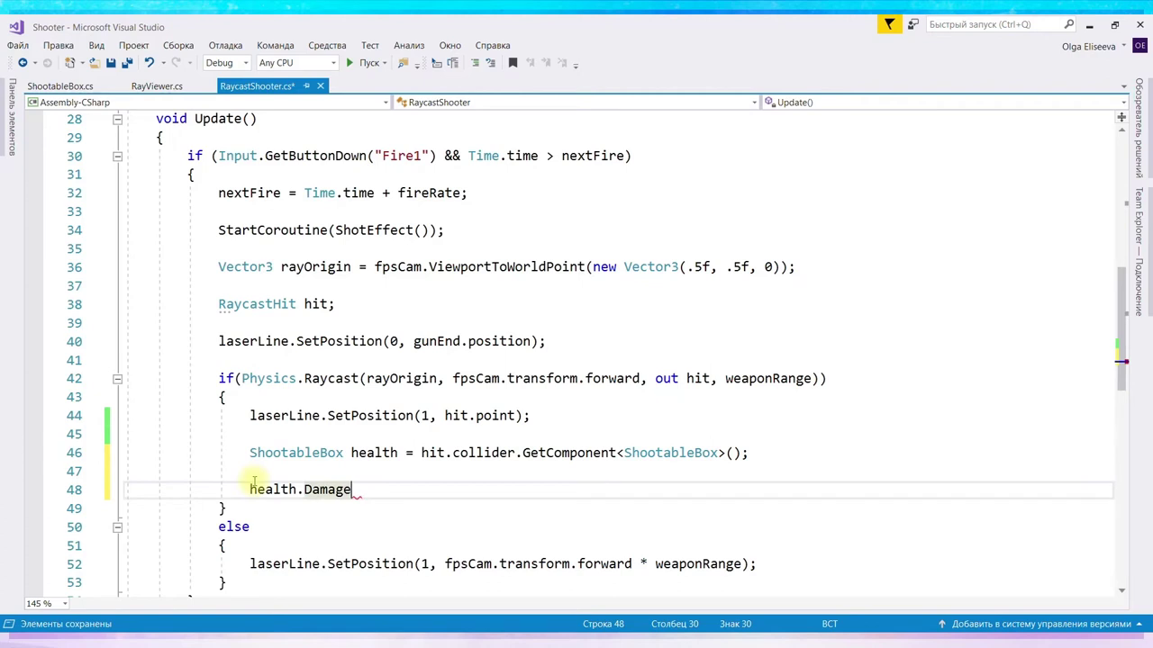
text(()
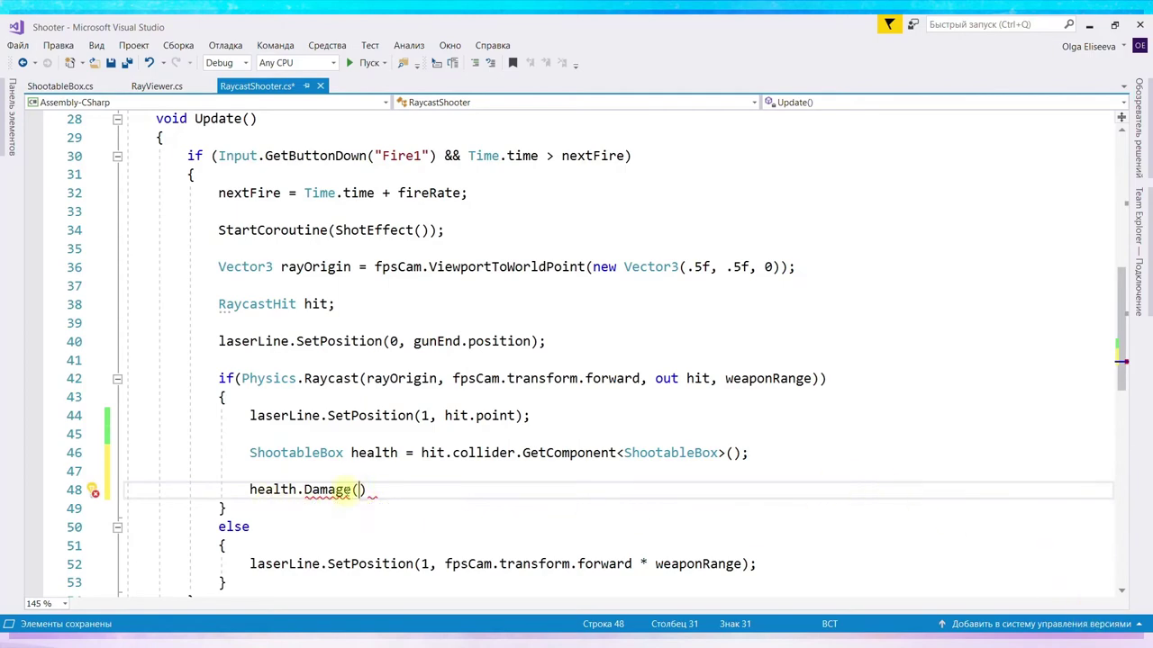
Pass gunDamage to finish health.Damage(gunDamage); and save RaycastShooter.cs.
scroll(335, 489, up, 2)
scroll(347, 307, up, 7)
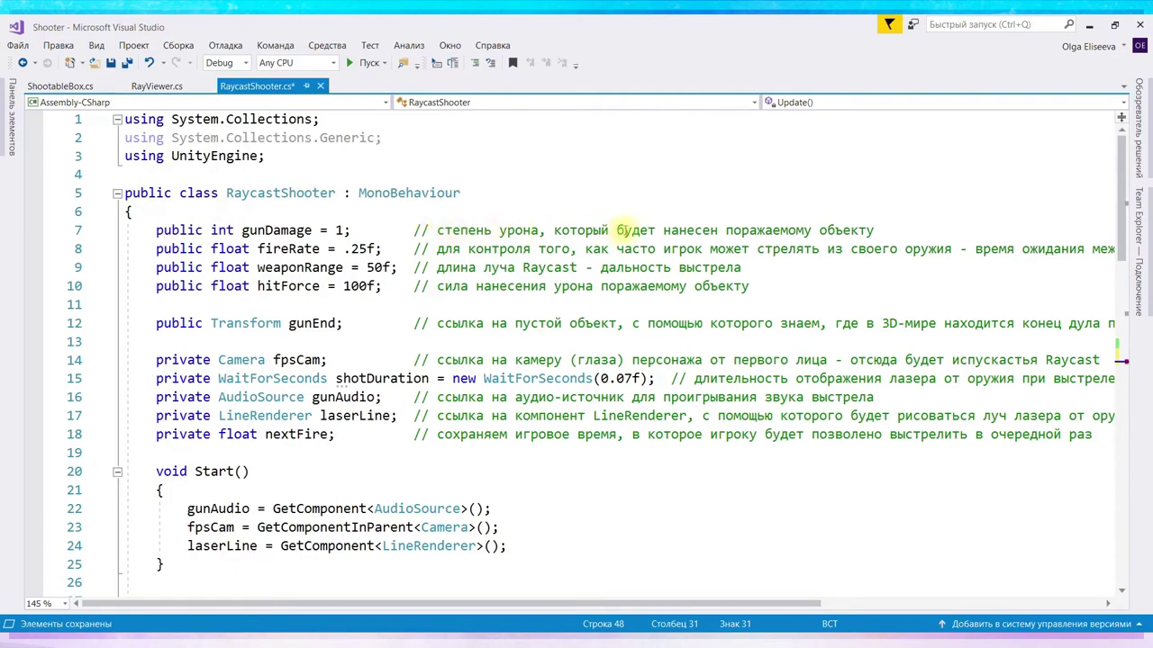
scroll(507, 385, down, 3)
scroll(507, 384, down, 5)
scroll(579, 369, down, 2)
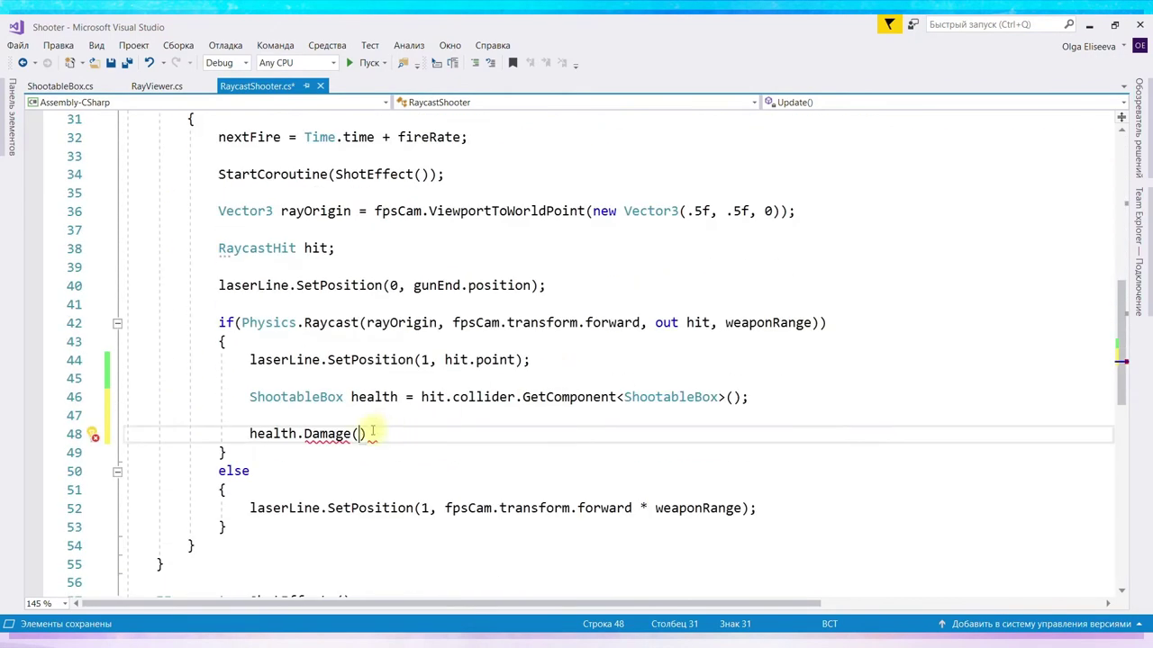
text(gun)
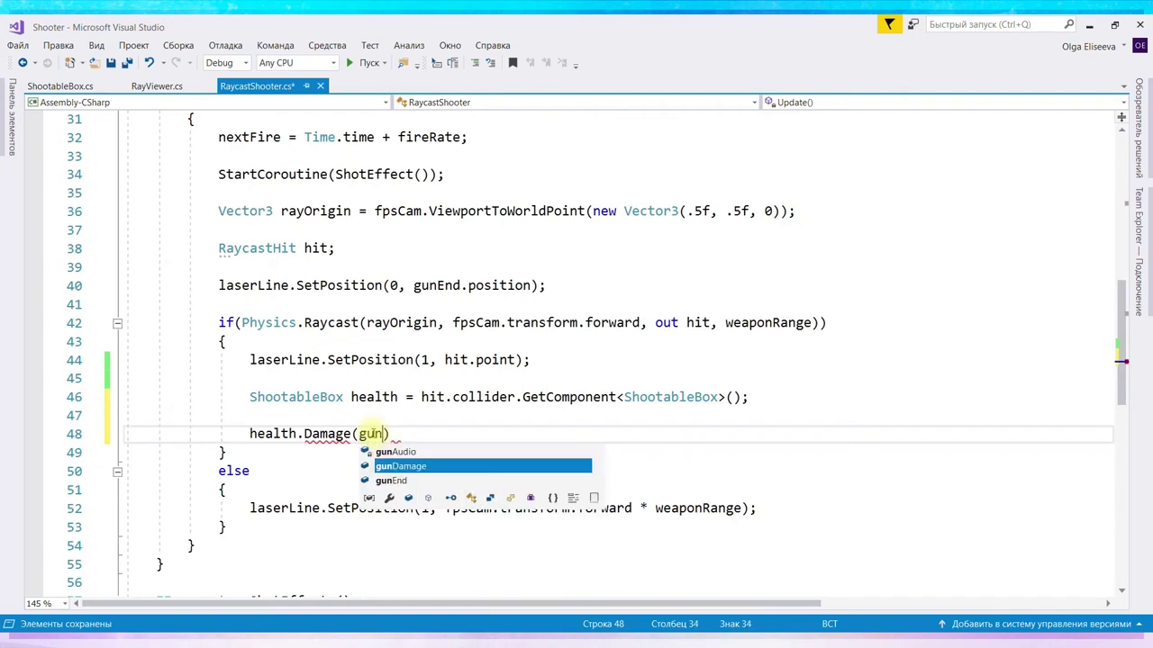
key(Tab)
text();)
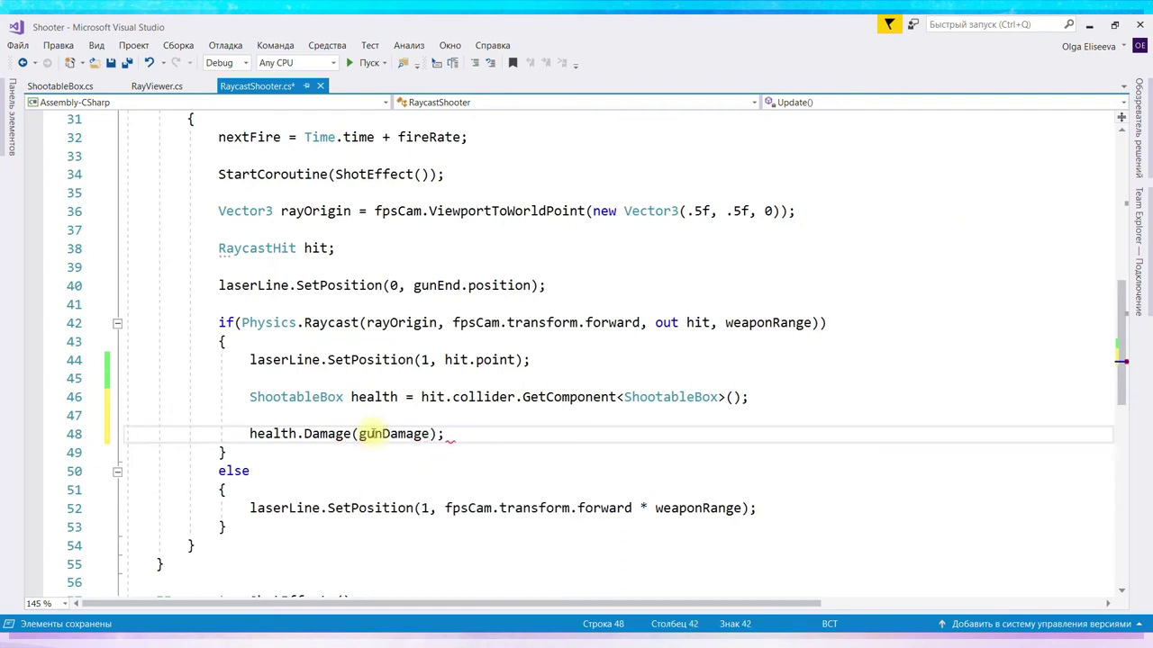
key(ctrl+s)
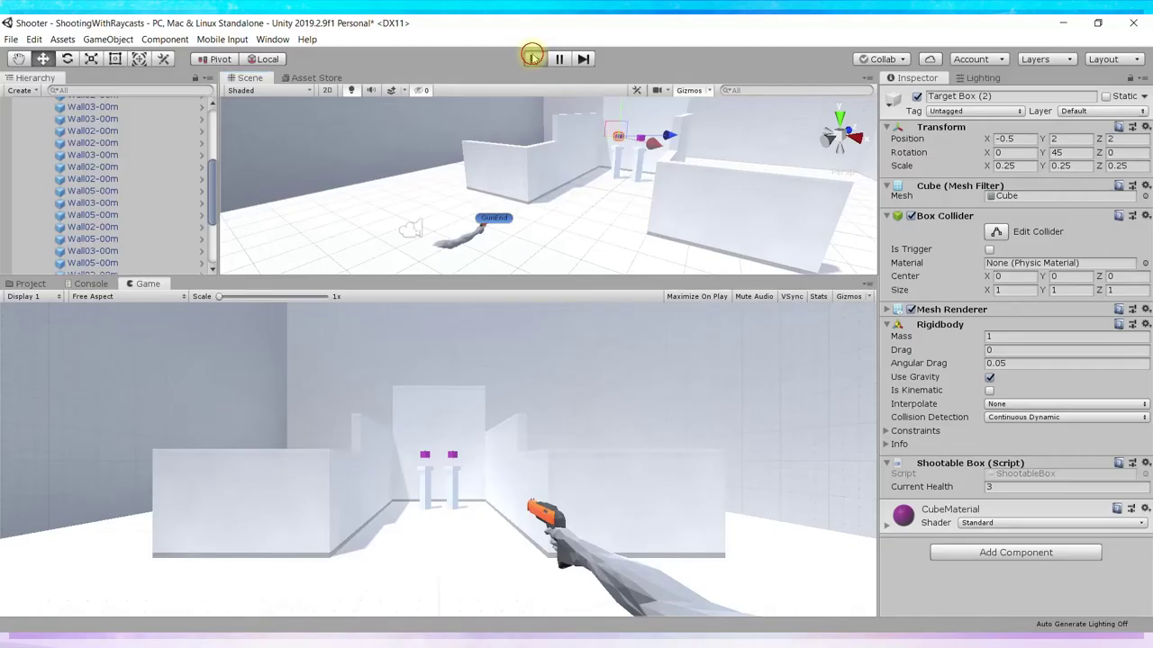
Enter Play mode, strafe right and shoot the right target box three times until it disappears.
key(ctrl+p)
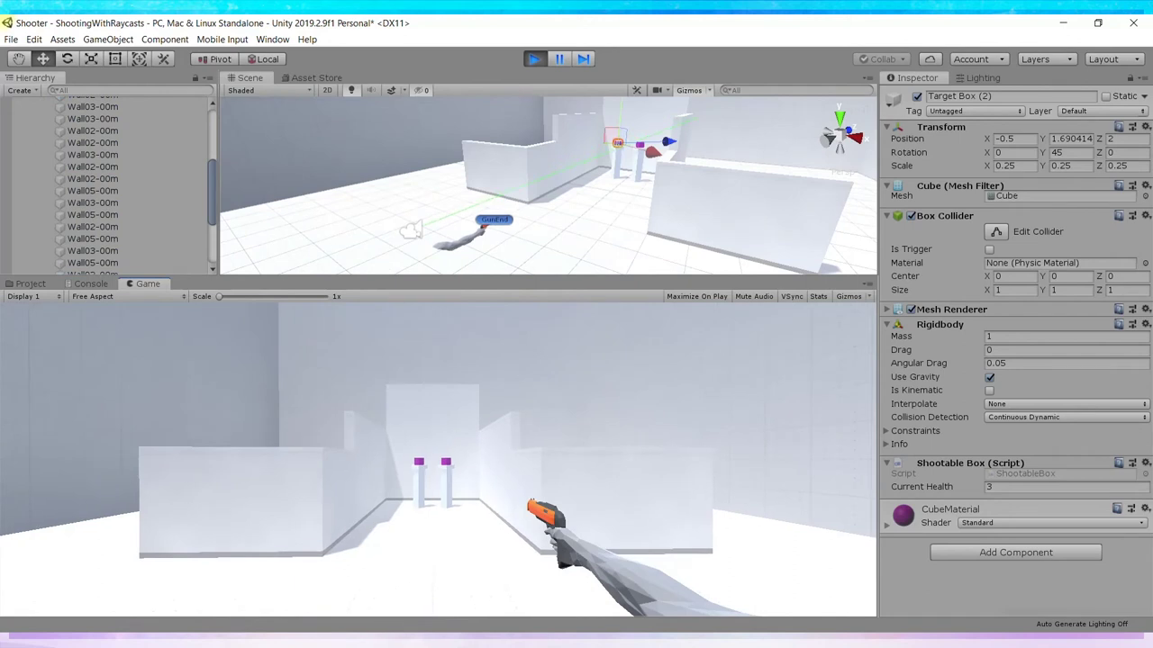
key(d)
key(d)
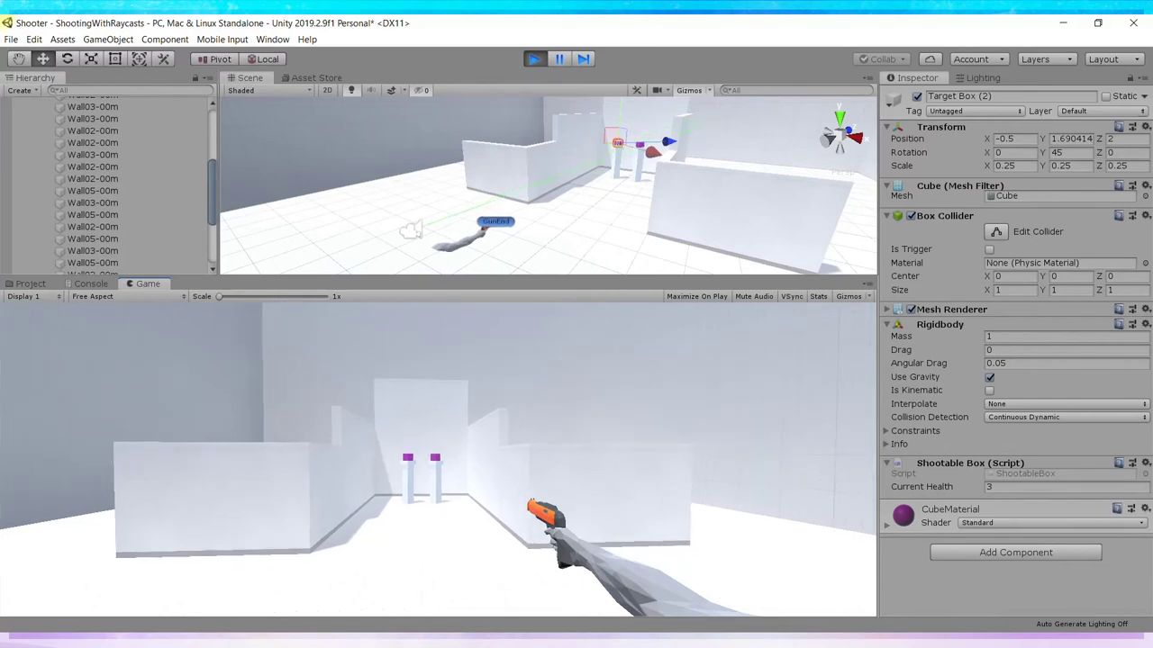
click(438, 460)
click(438, 460)
click(438, 460)
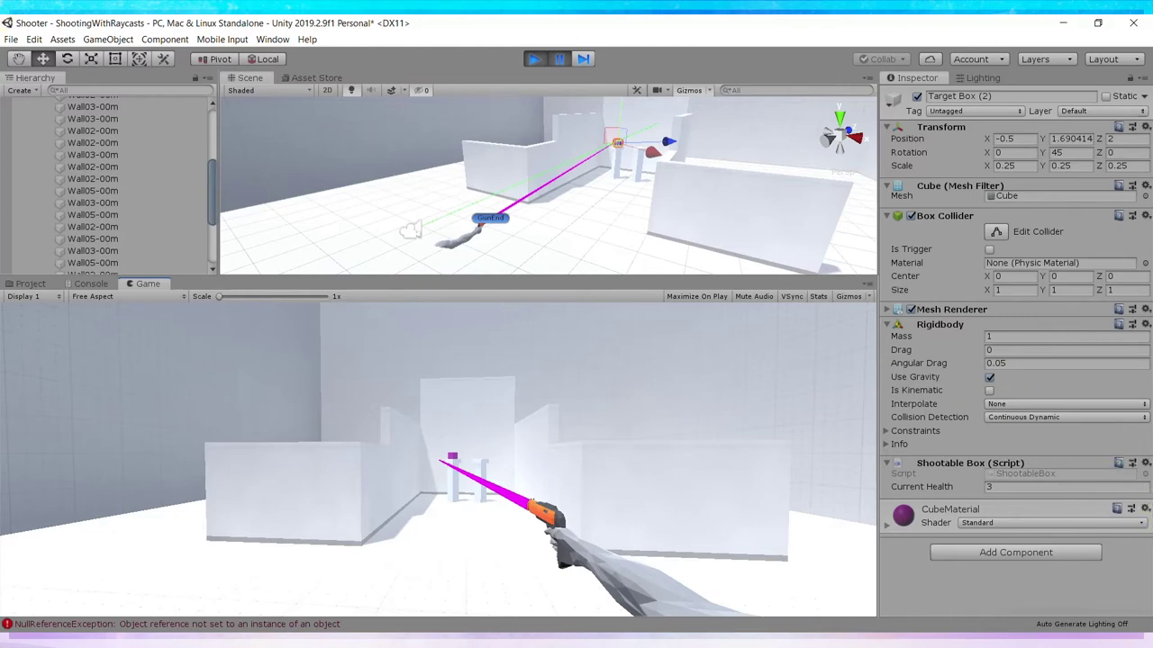
Restart Play mode and fire another shot, which raises a NullReferenceException.
key(ctrl+p)
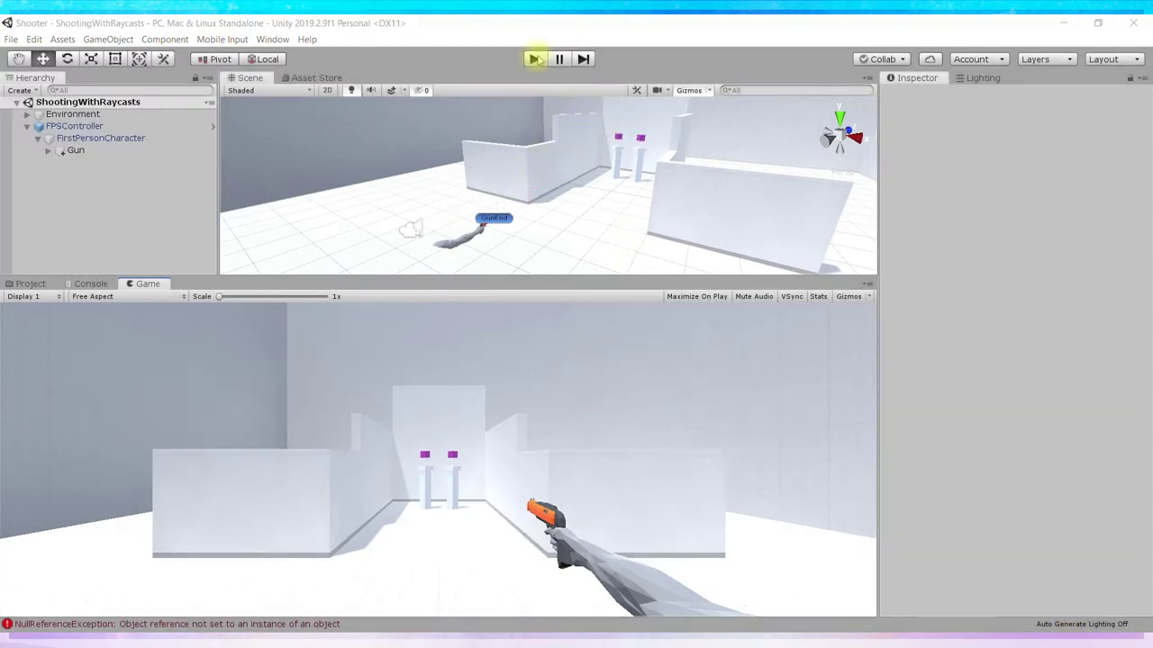
click(534, 58)
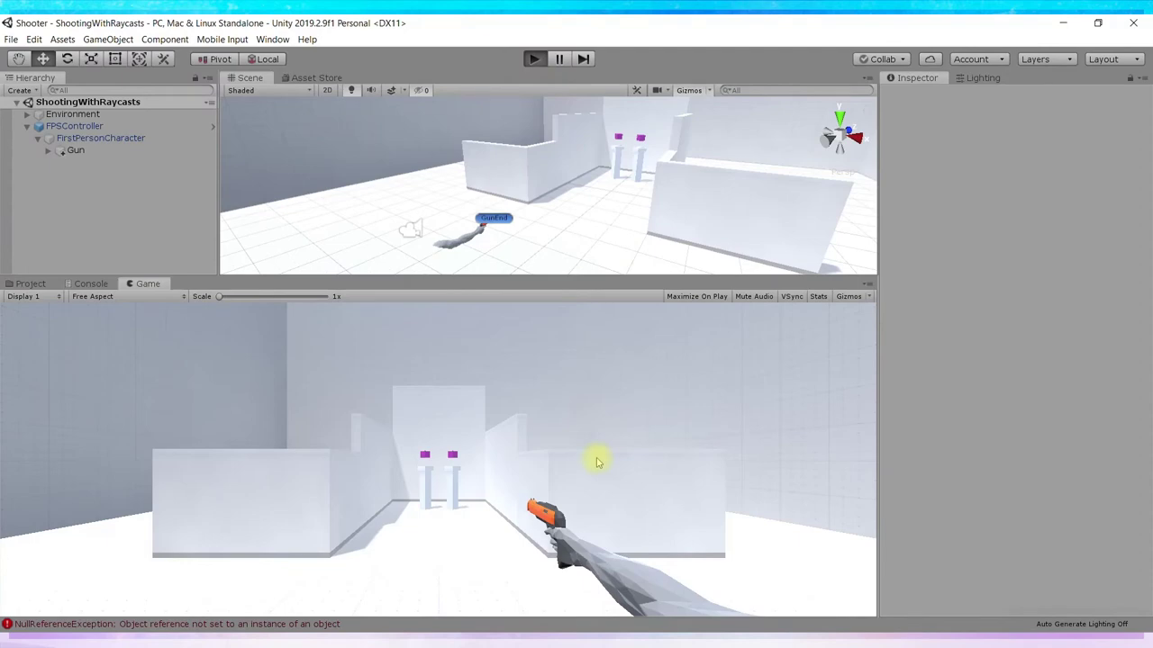
click(438, 461)
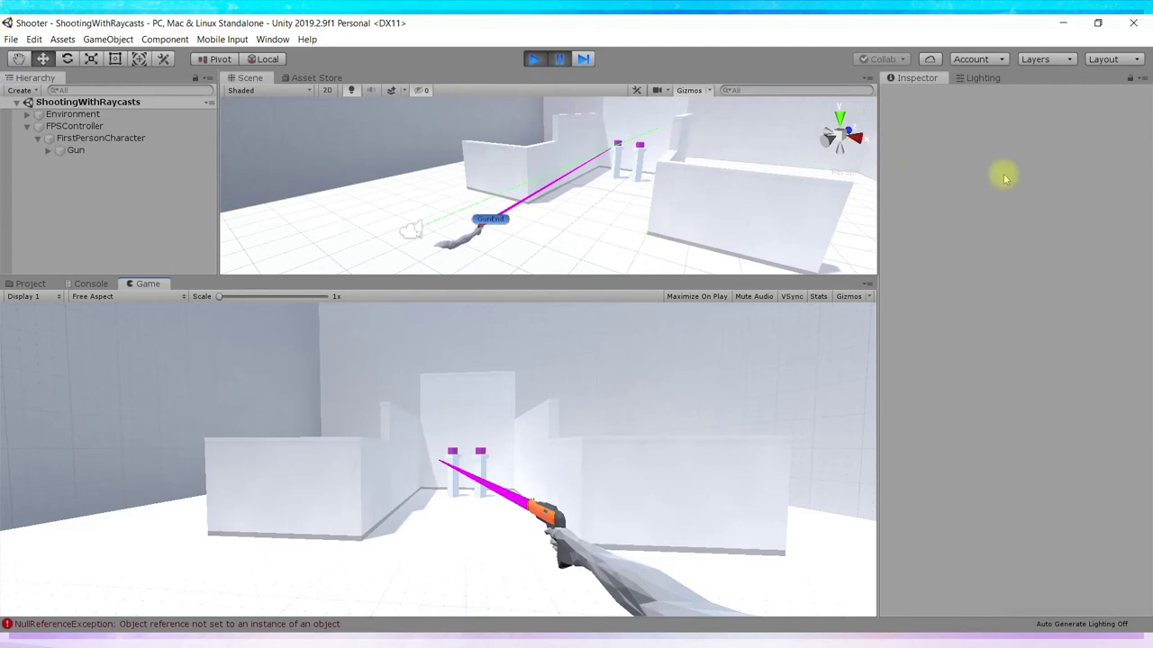
Read the NullReferenceException in the Console, stop the game, and locate the health.Damage call on line 48.
click(94, 283)
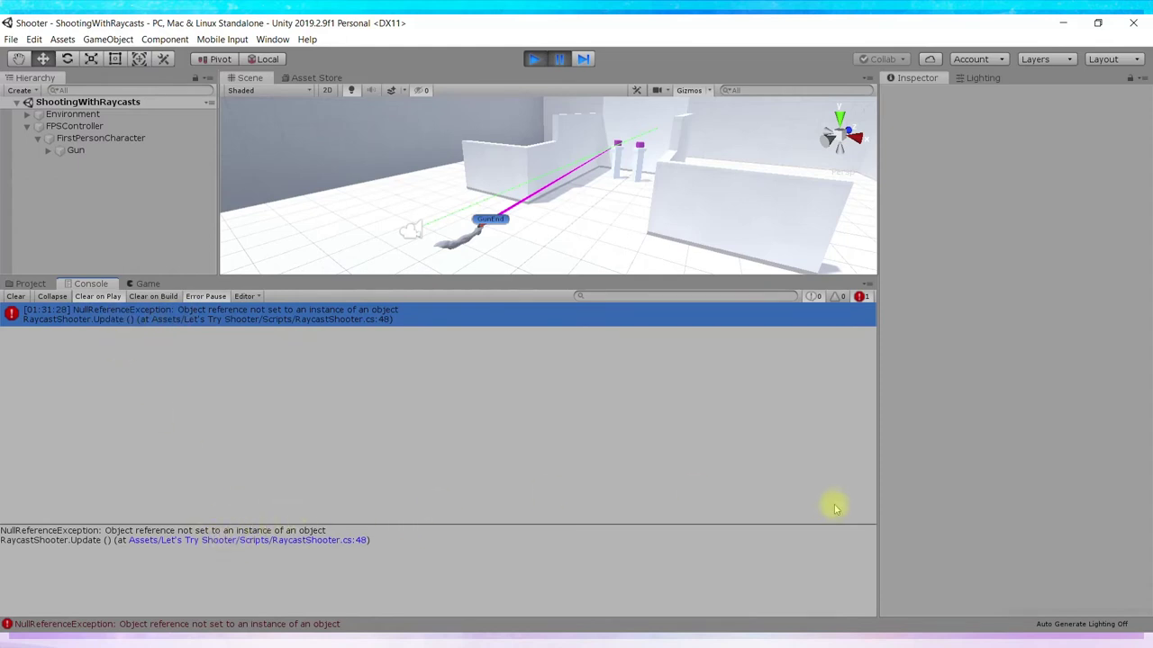
click(534, 59)
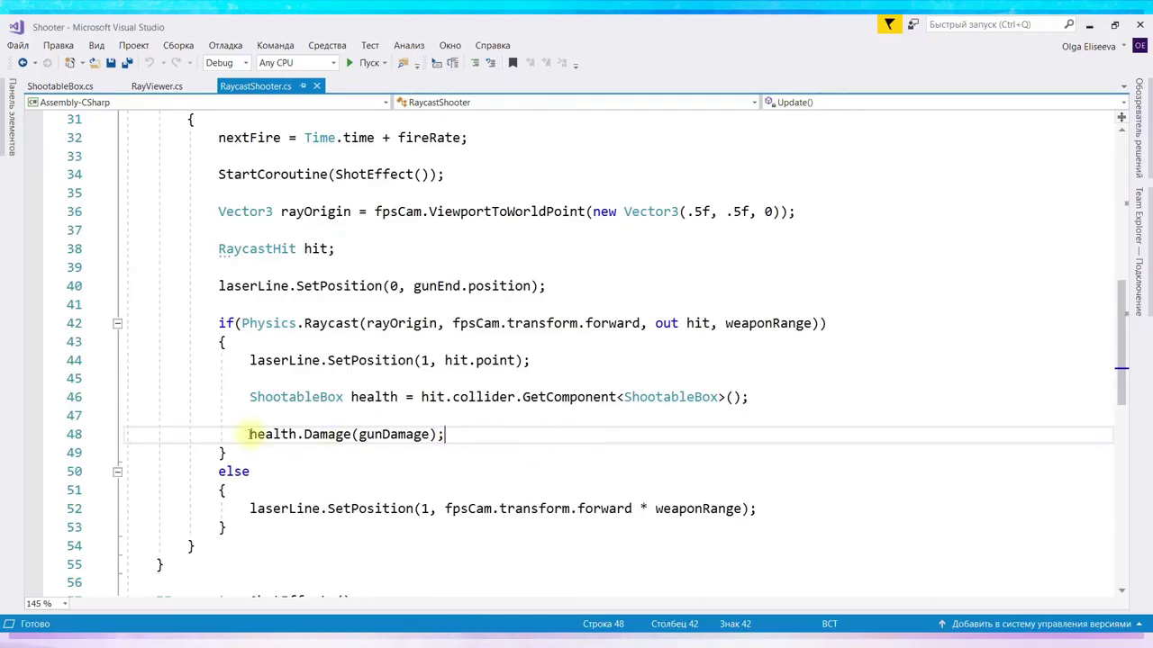
click(249, 434)
drag(249, 434, 351, 434)
click(487, 434)
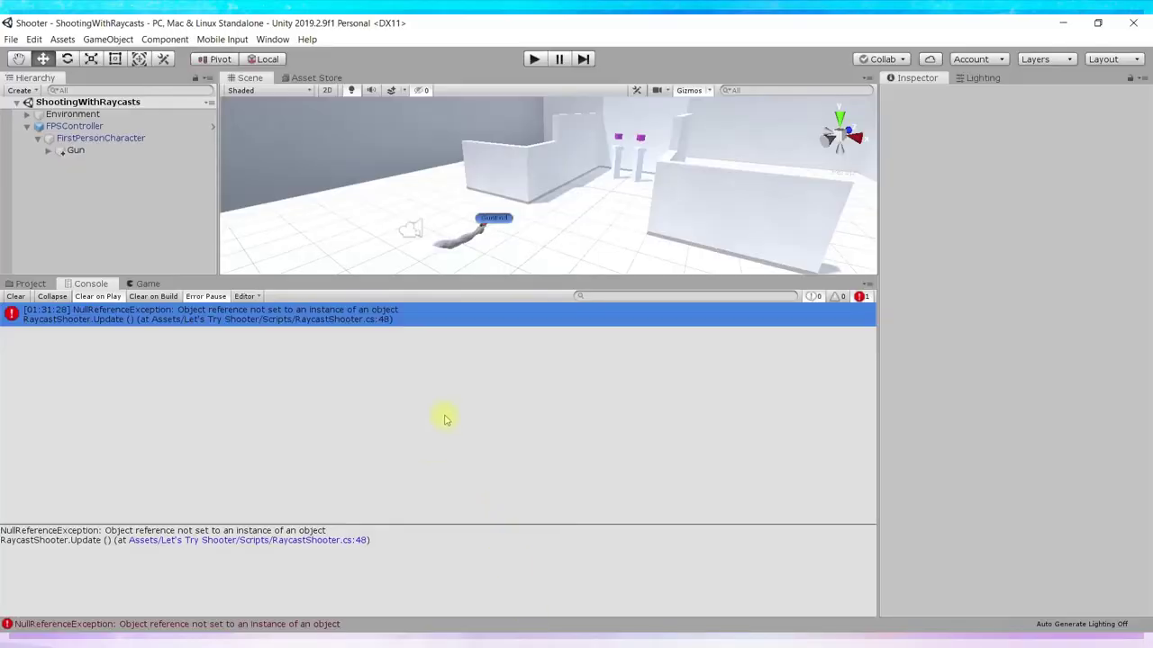
click(146, 283)
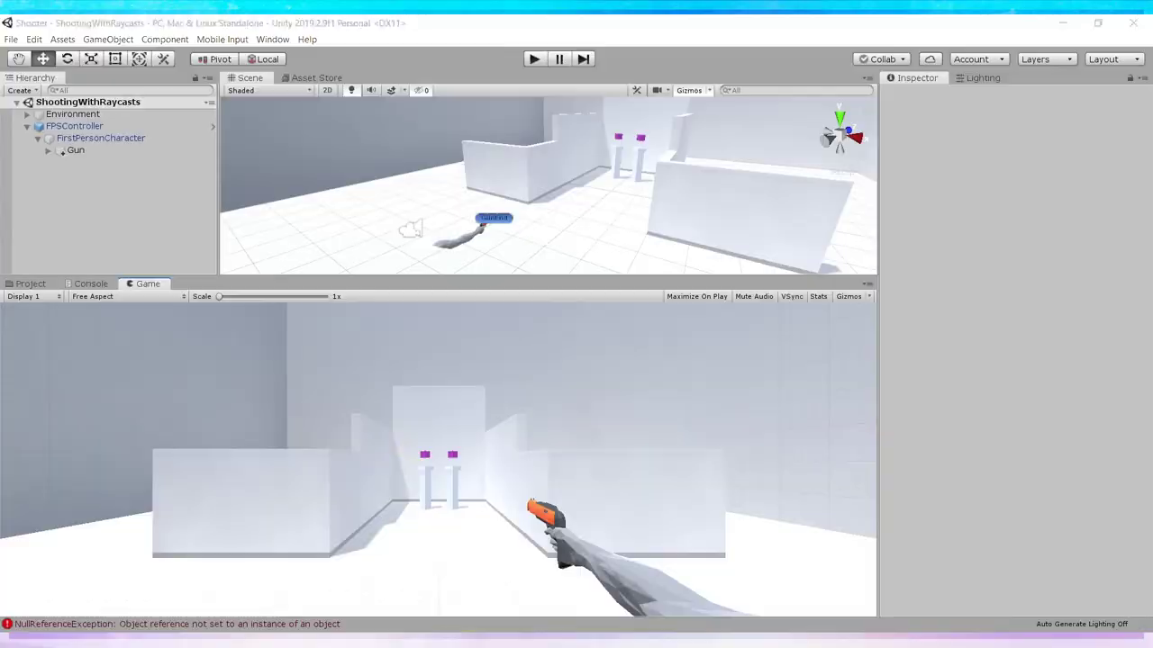
key(alt+Tab)
Add an empty if (health != null) { } block above the Damage call.
click(630, 399)
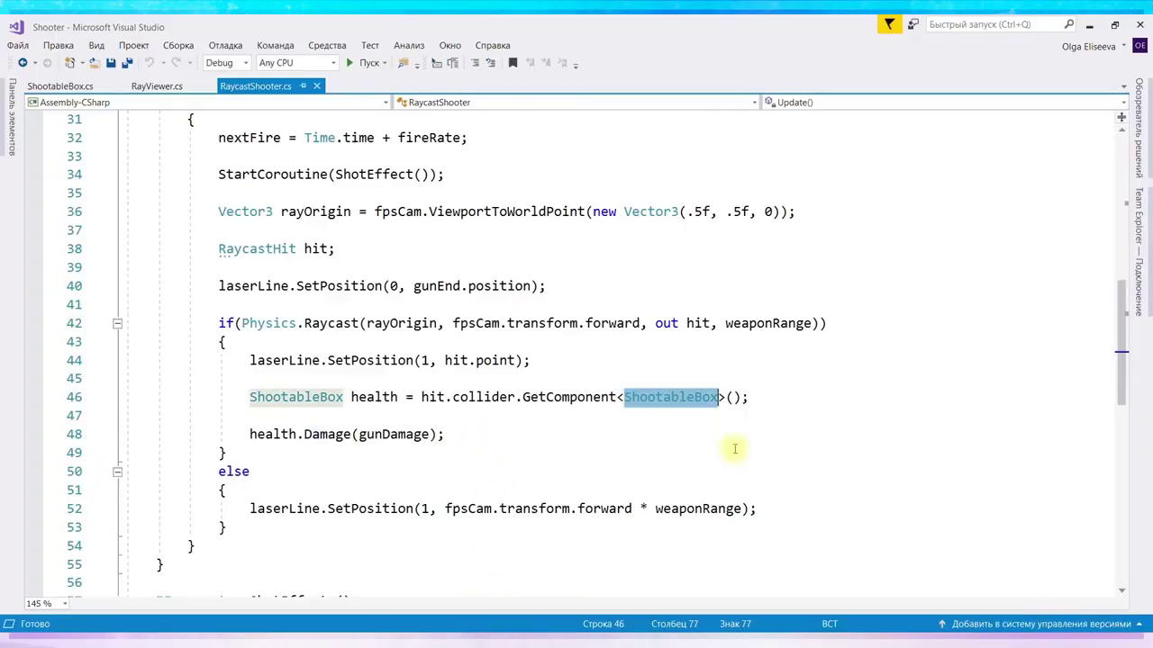
key(Down)
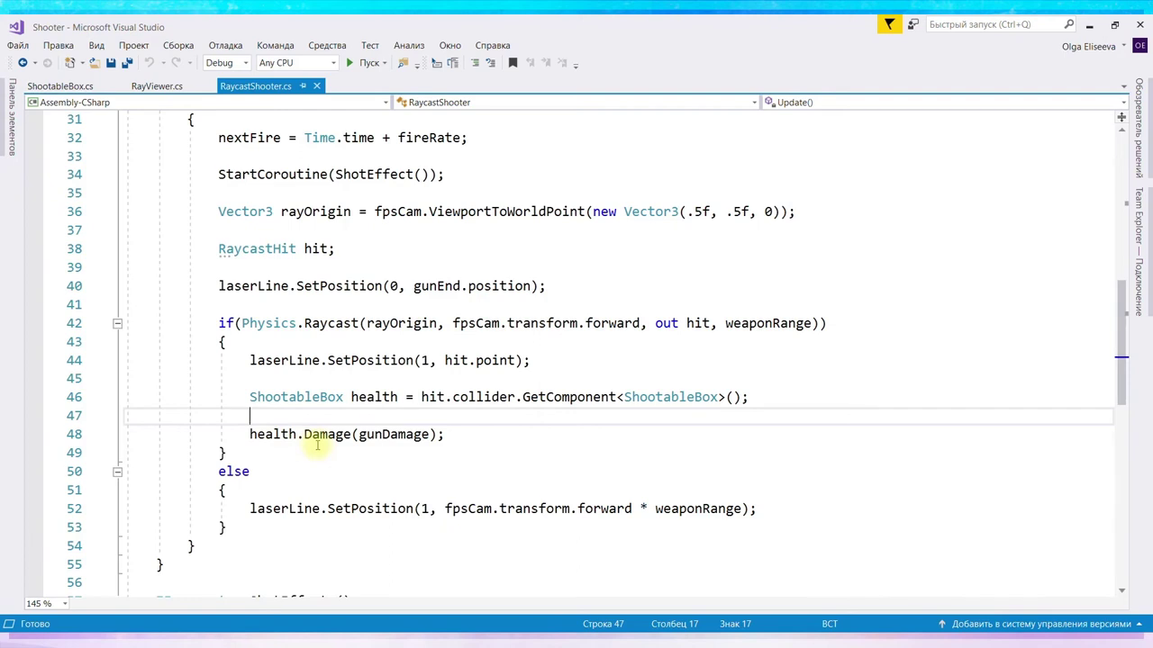
key(Return)
text(if ()
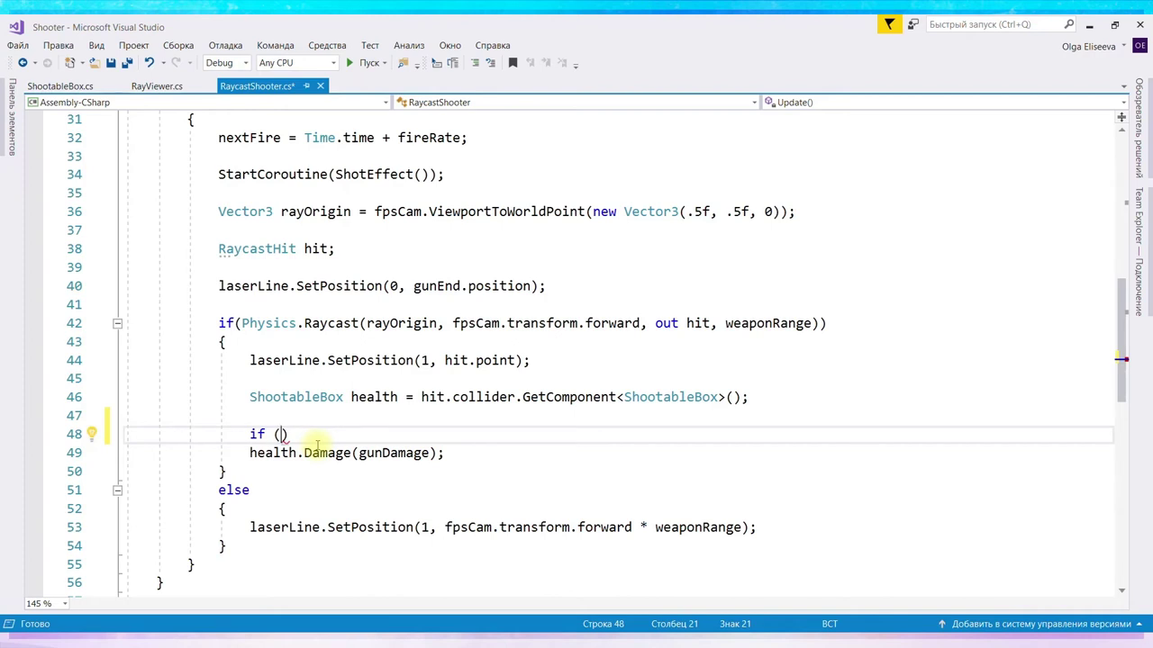
text(he)
key(Tab)
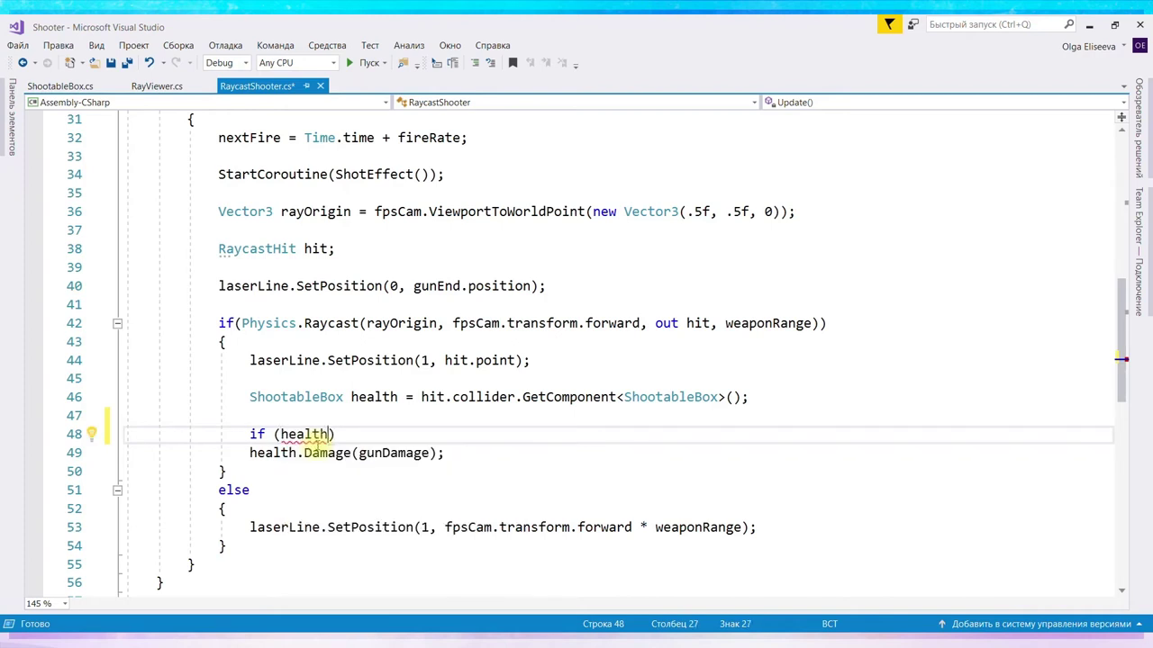
text(!= null)
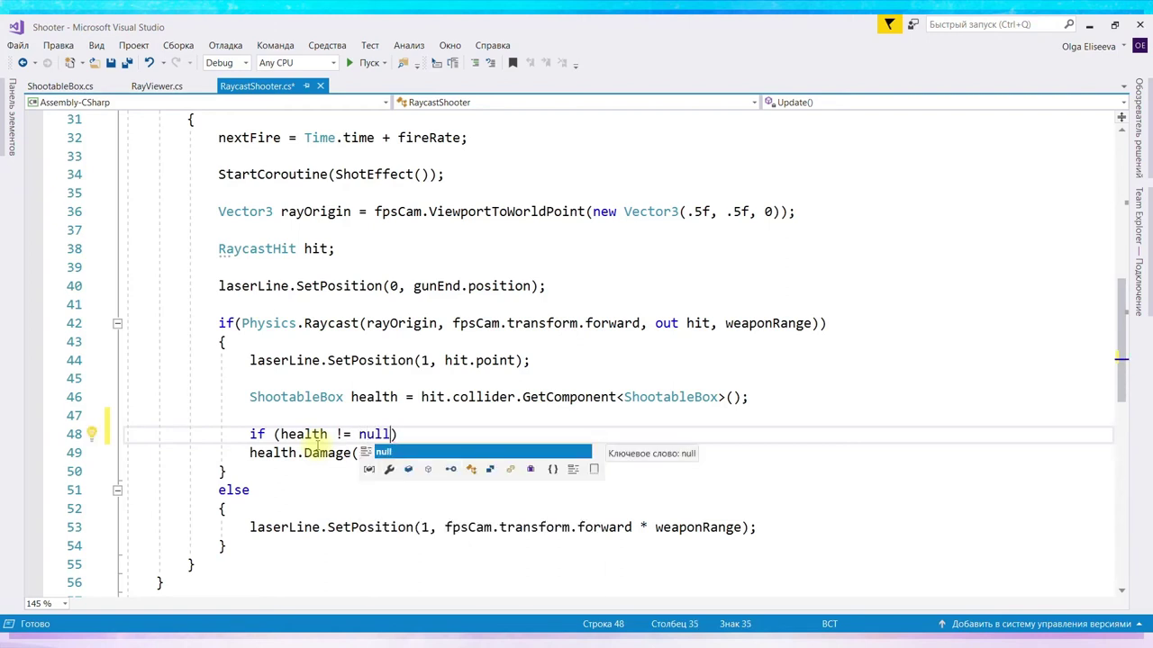
text())
key(Return)
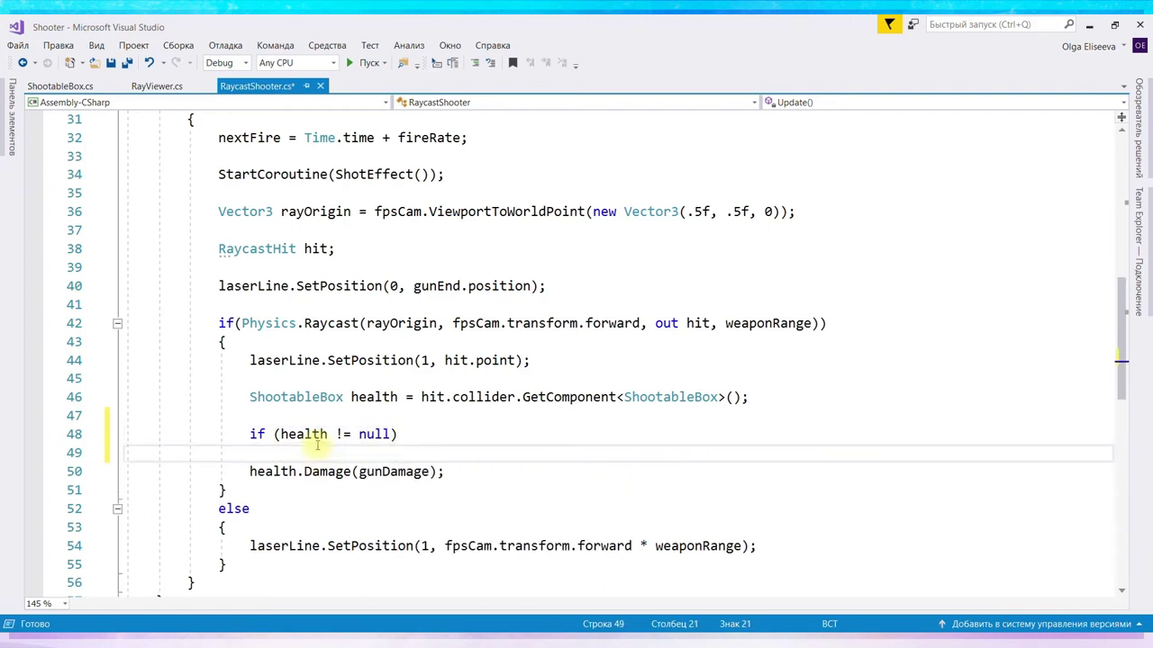
text({)
key(Return)
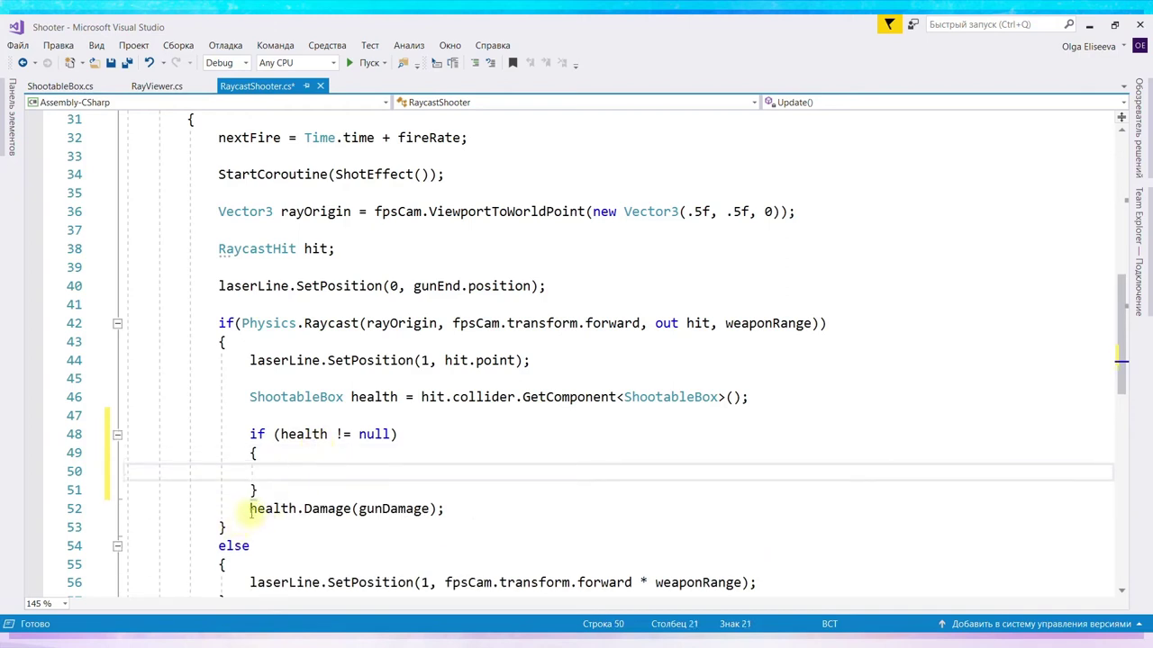
Move health.Damage(gunDamage); inside the null-check block, save, and return to Unity.
drag(250, 509, 453, 519)
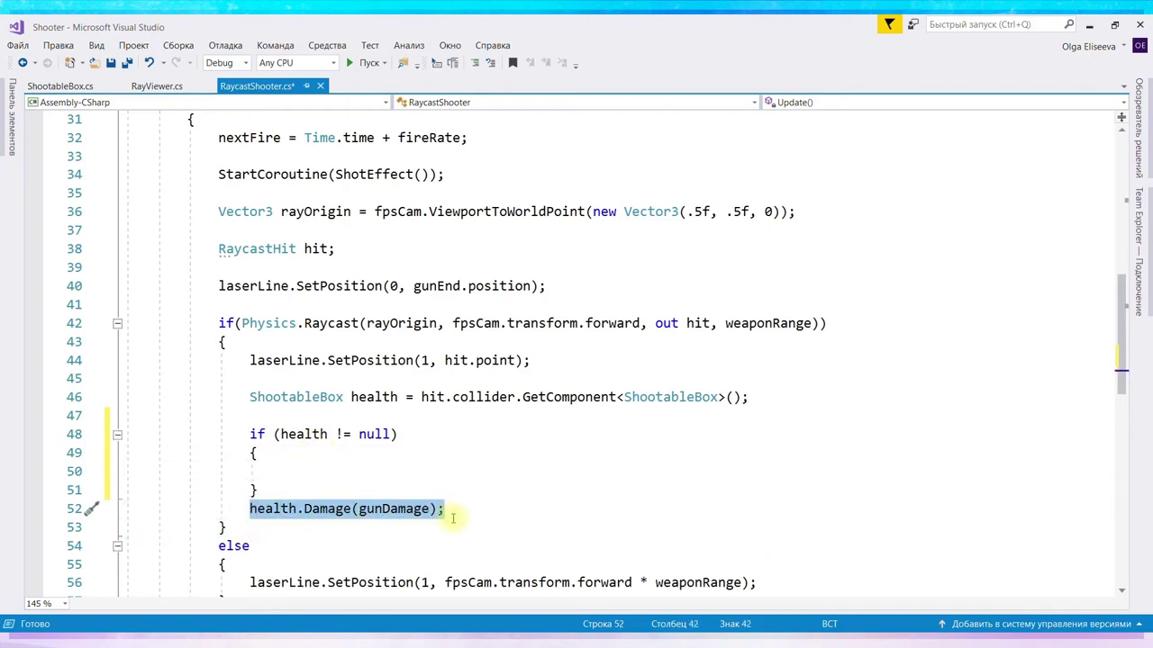
key(ctrl+x)
click(367, 471)
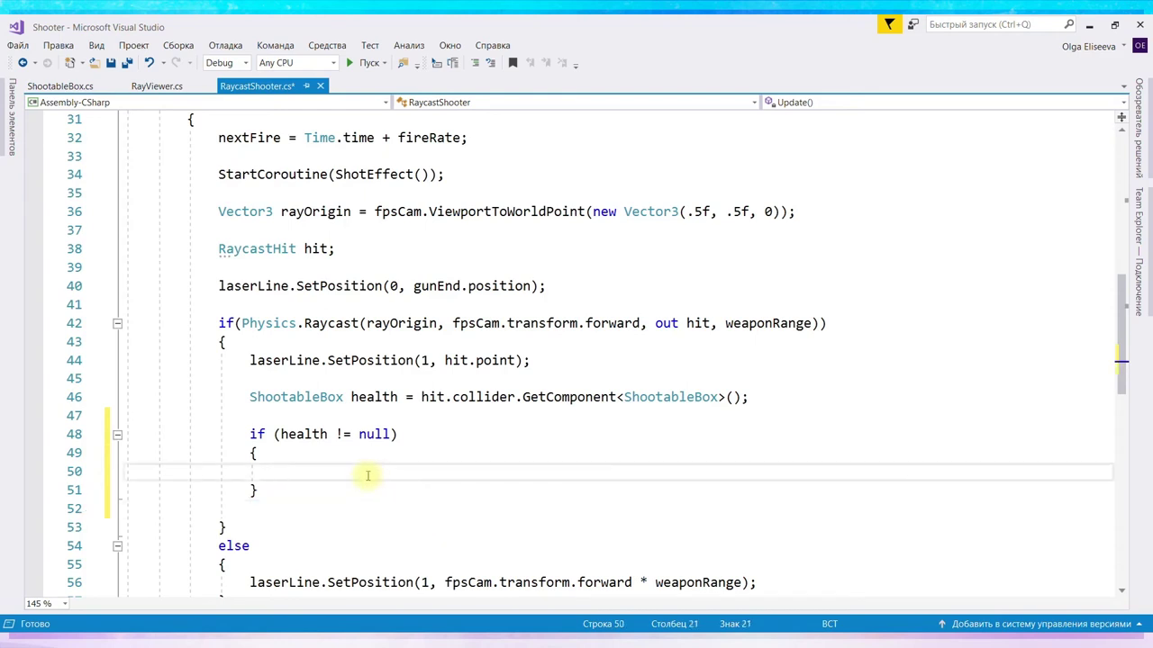
key(ctrl+v)
key(ctrl+s)
key(alt+Tab)
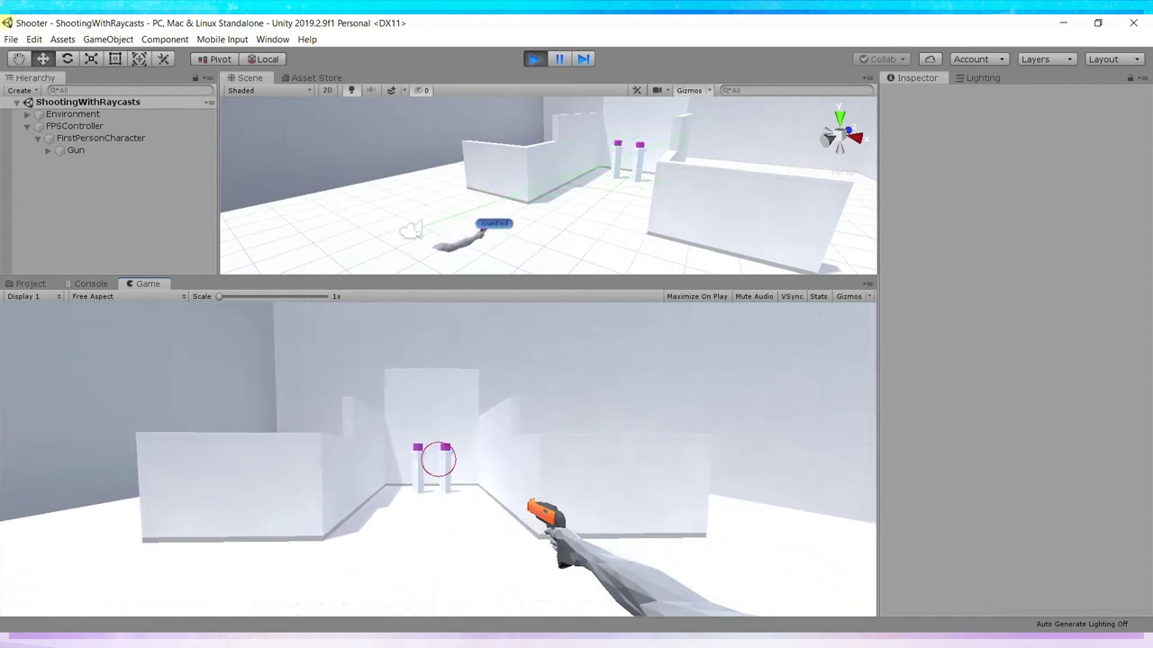
click(438, 462)
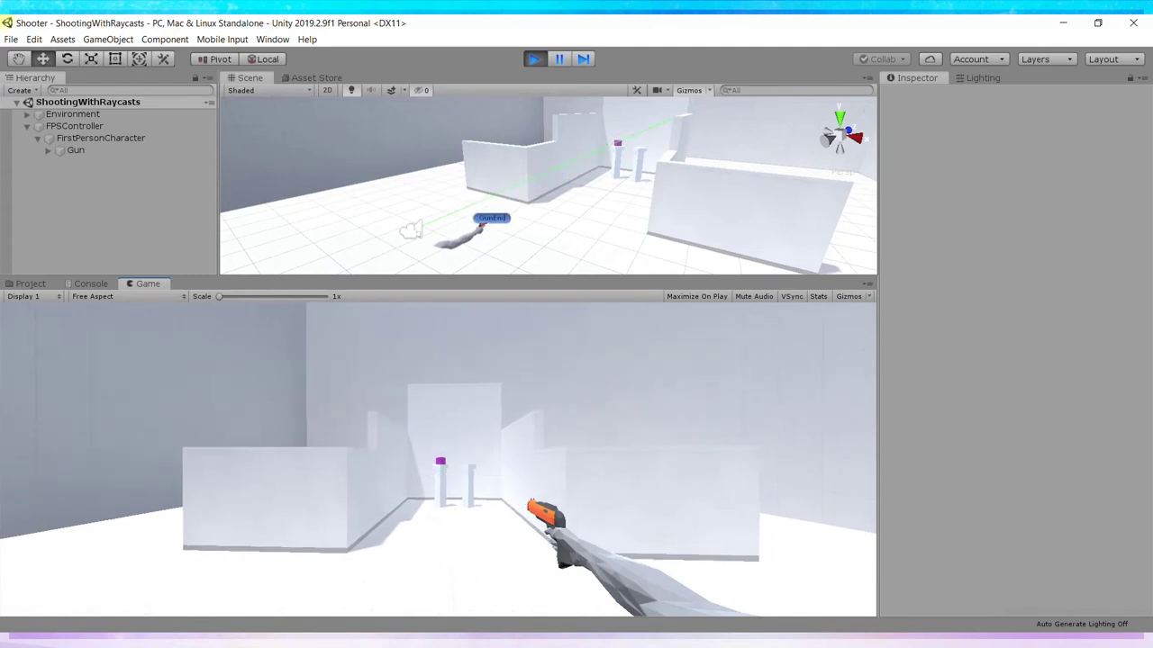
click(439, 459)
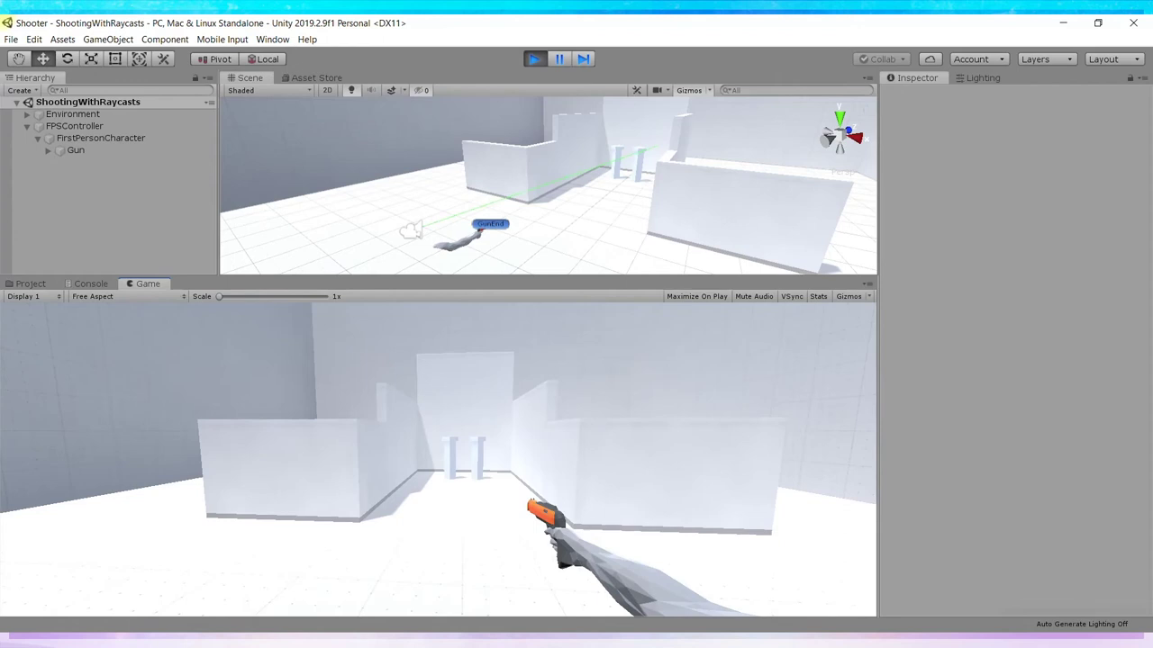
key(Escape)
key(ctrl+p)
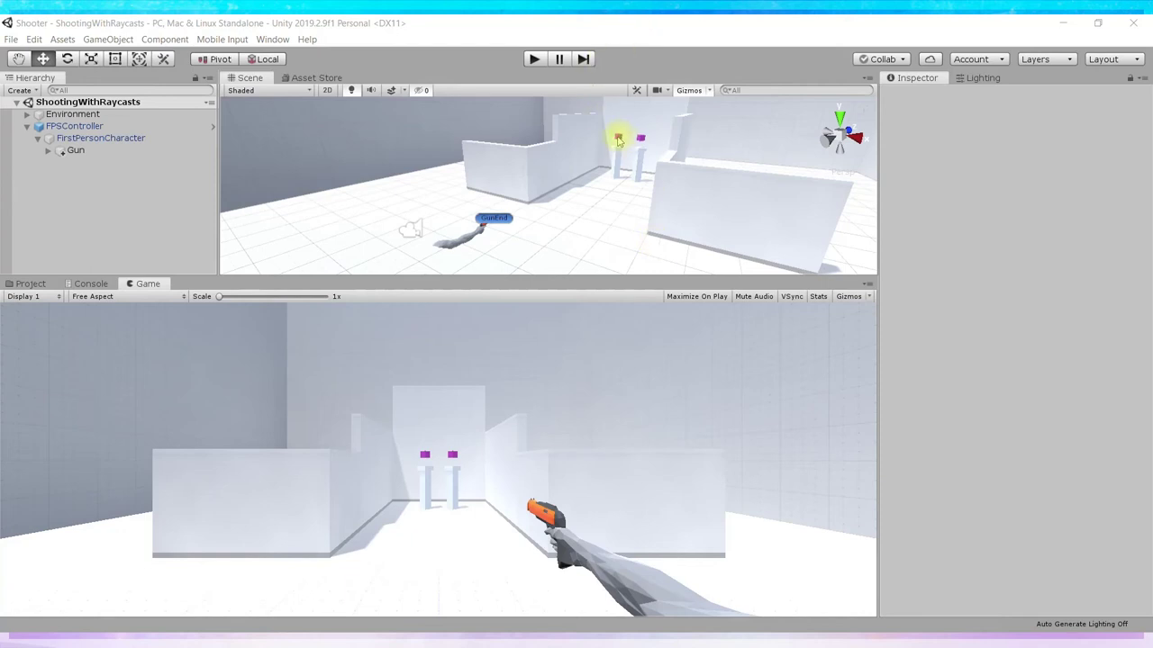
Compare Target Box (2)'s Rigidbody with the first Target Box, then return to RaycastShooter in Visual Studio.
click(617, 138)
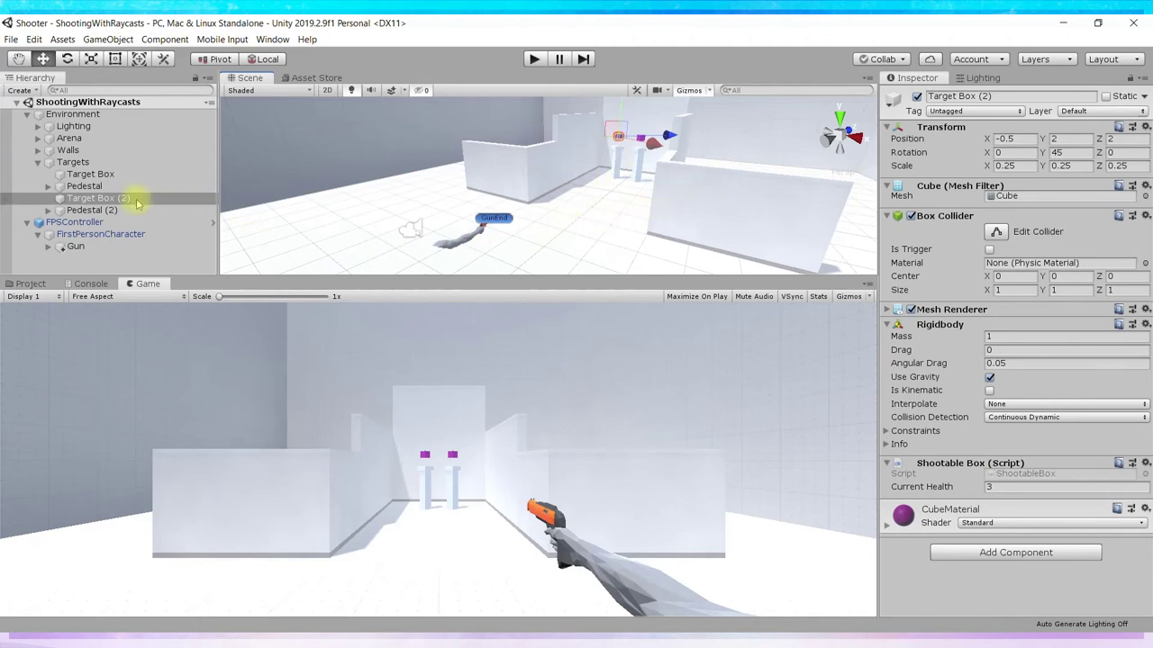
click(106, 174)
click(97, 197)
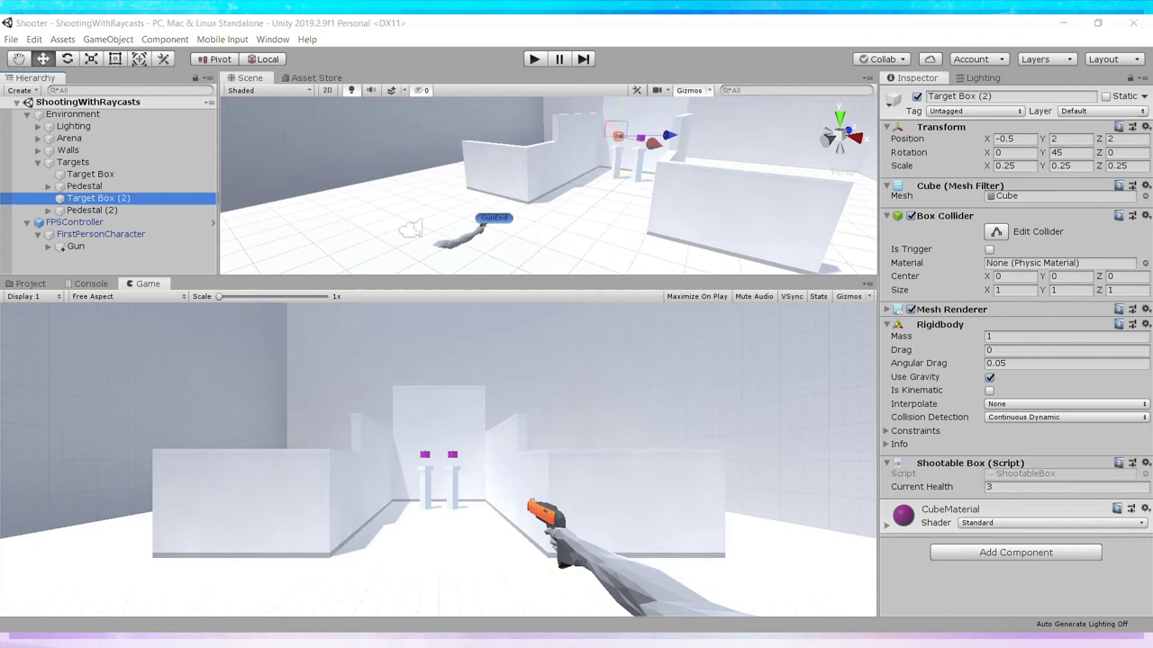
click(500, 620)
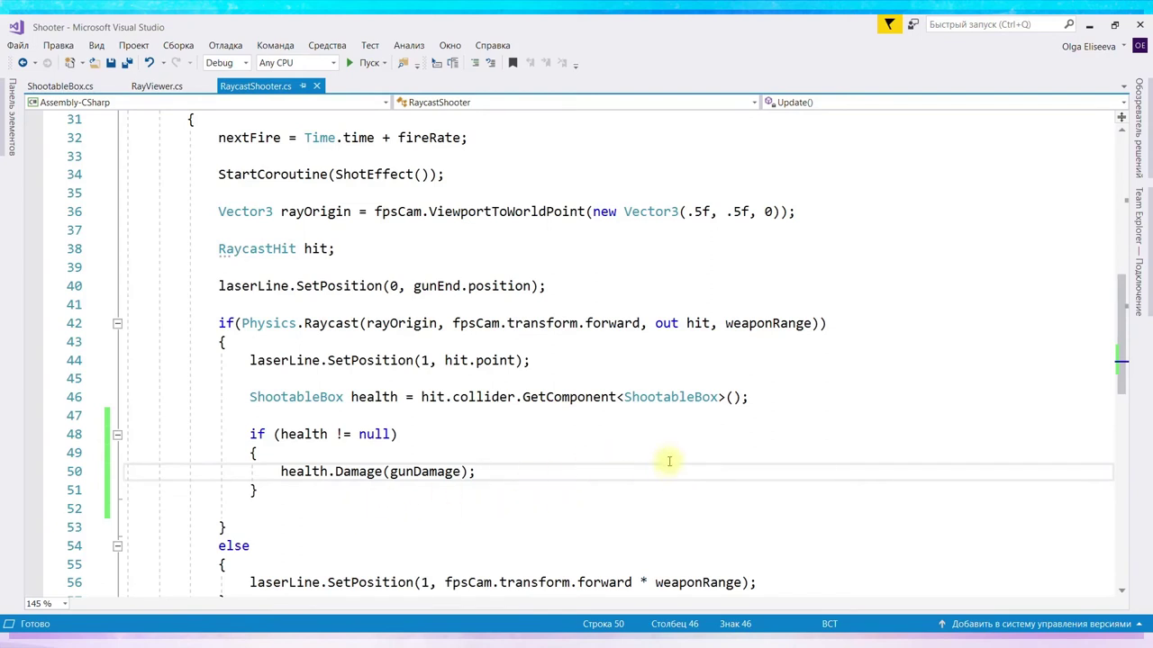
Below the health check, write if (hit.rigidbody != null) on line 53 with braces split onto separate lines.
scroll(664, 461, down, 1)
click(285, 440)
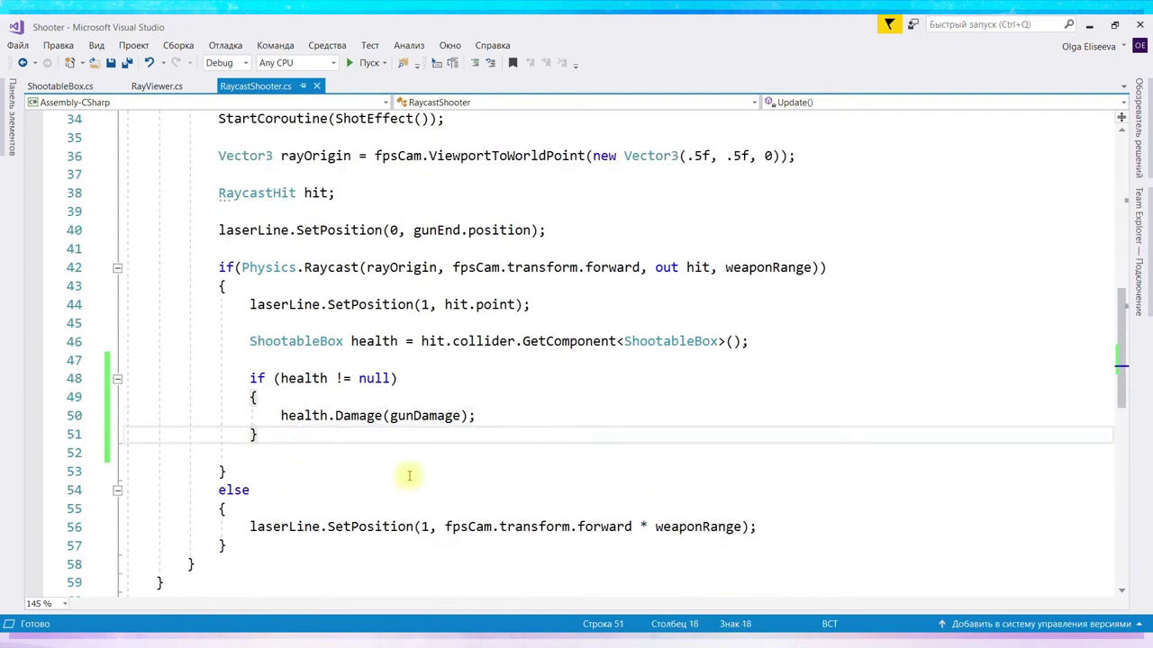
key(Return)
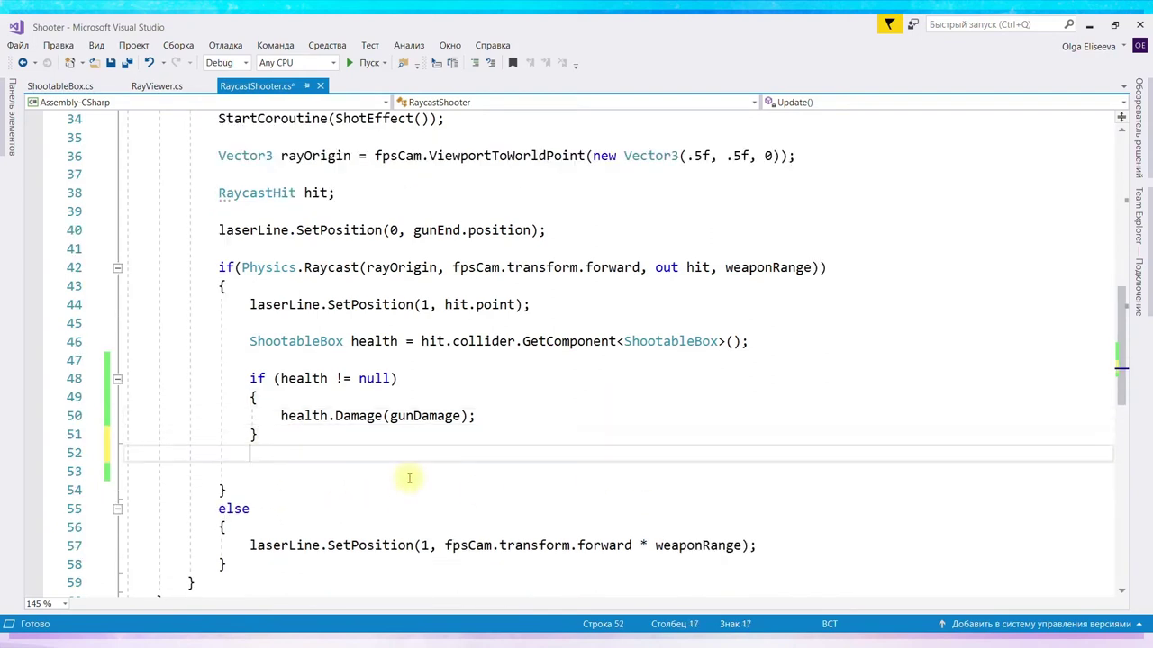
key(Return)
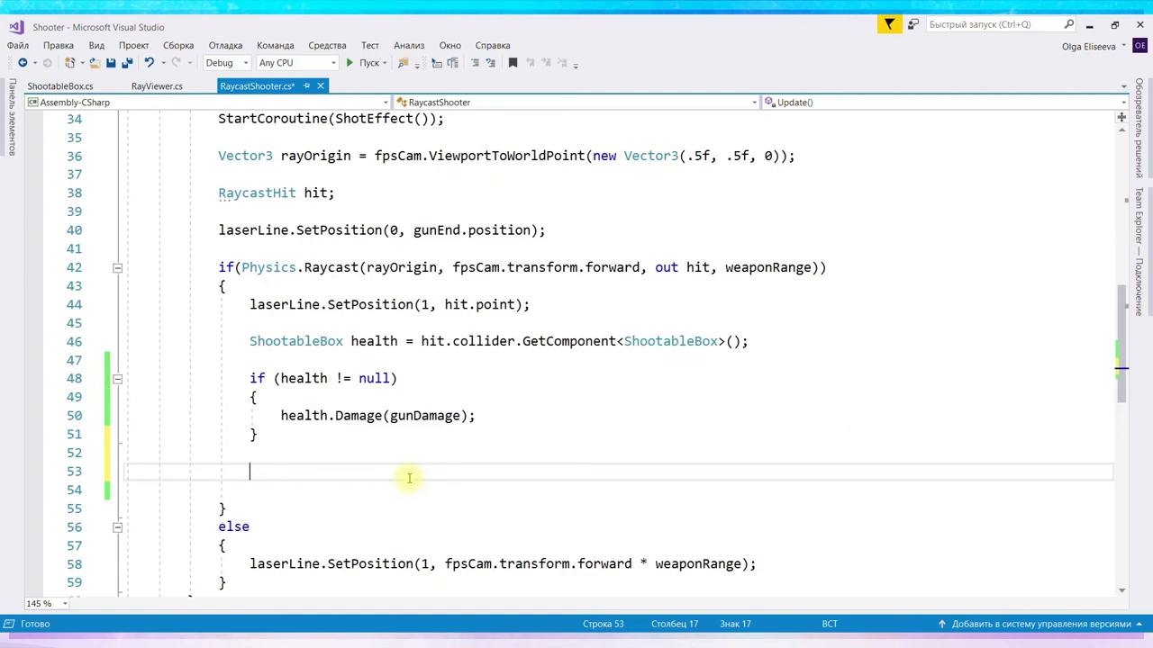
text(if)
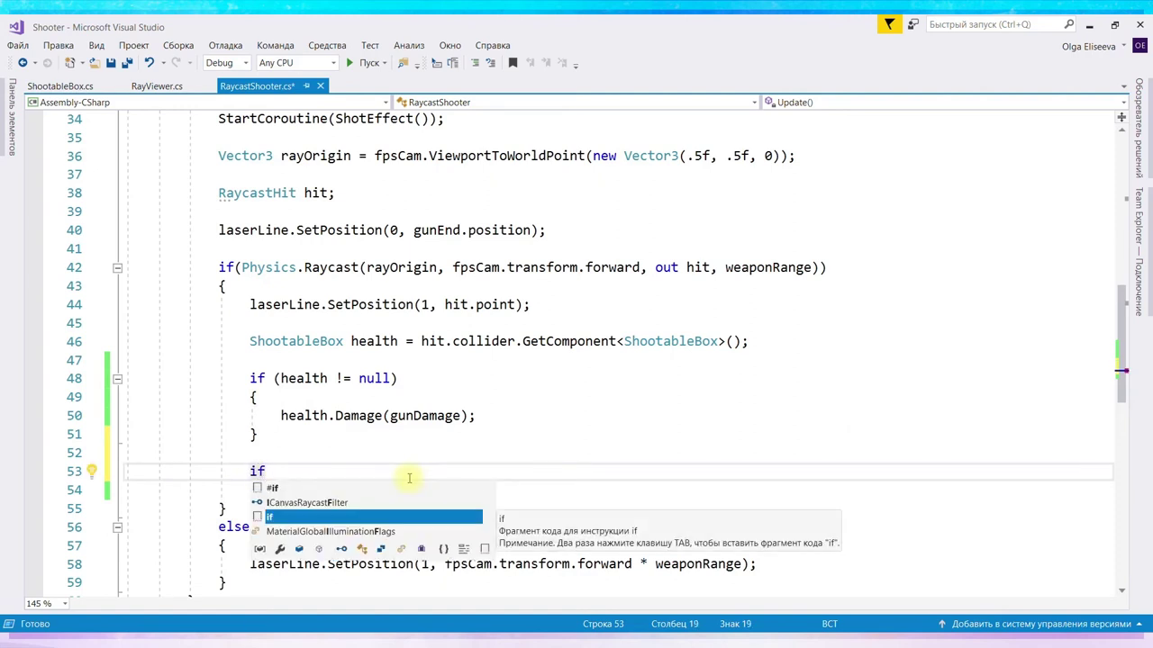
text( ()
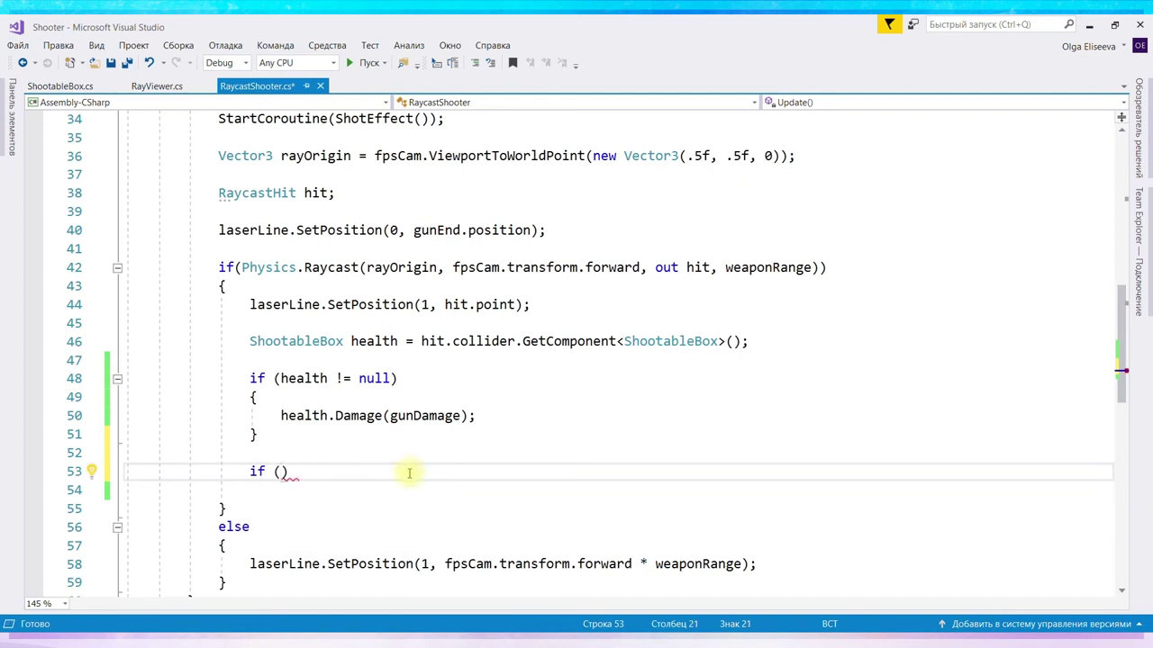
text(h)
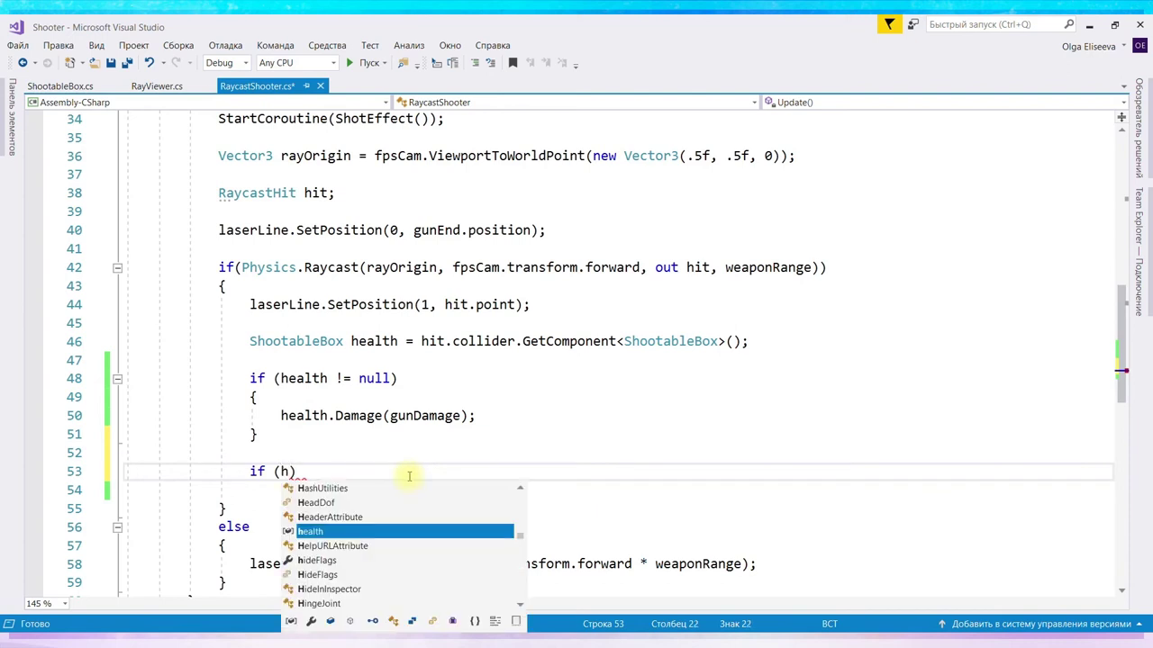
text(it)
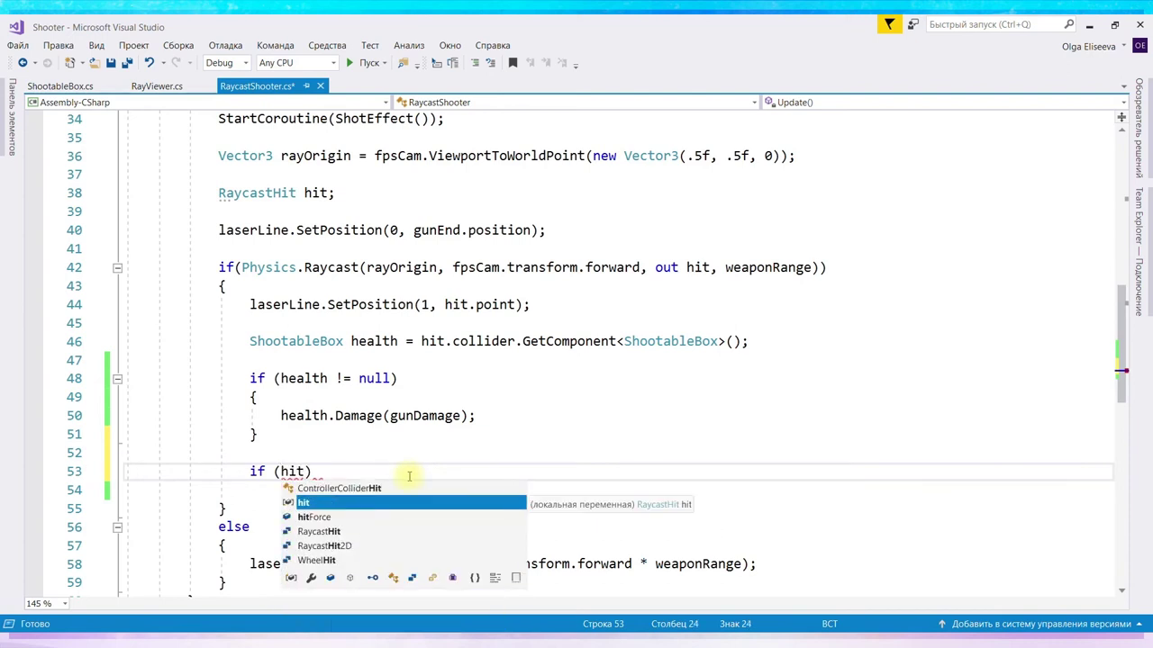
text(.ri)
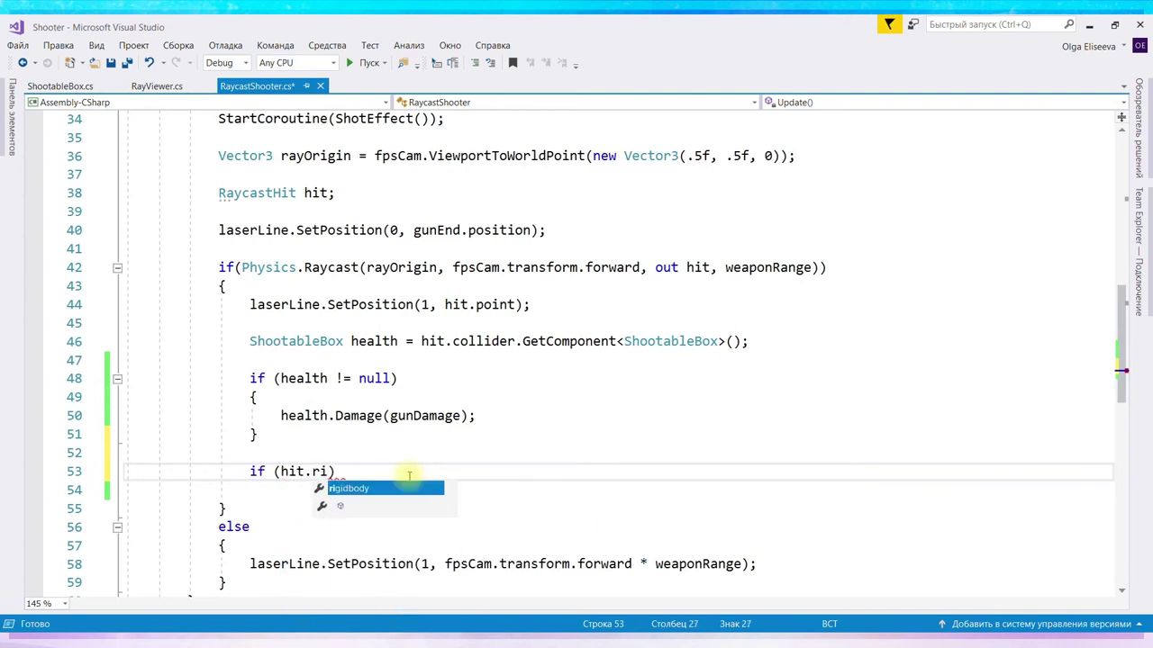
key(Tab)
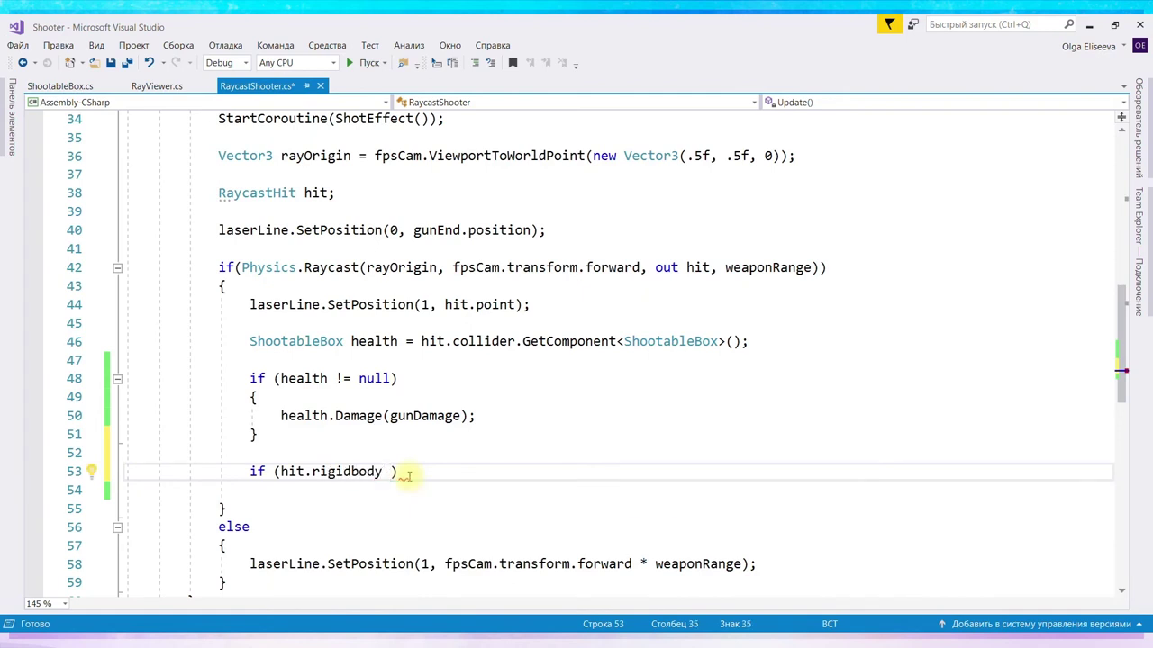
text(!=)
text( nu)
text(ll)
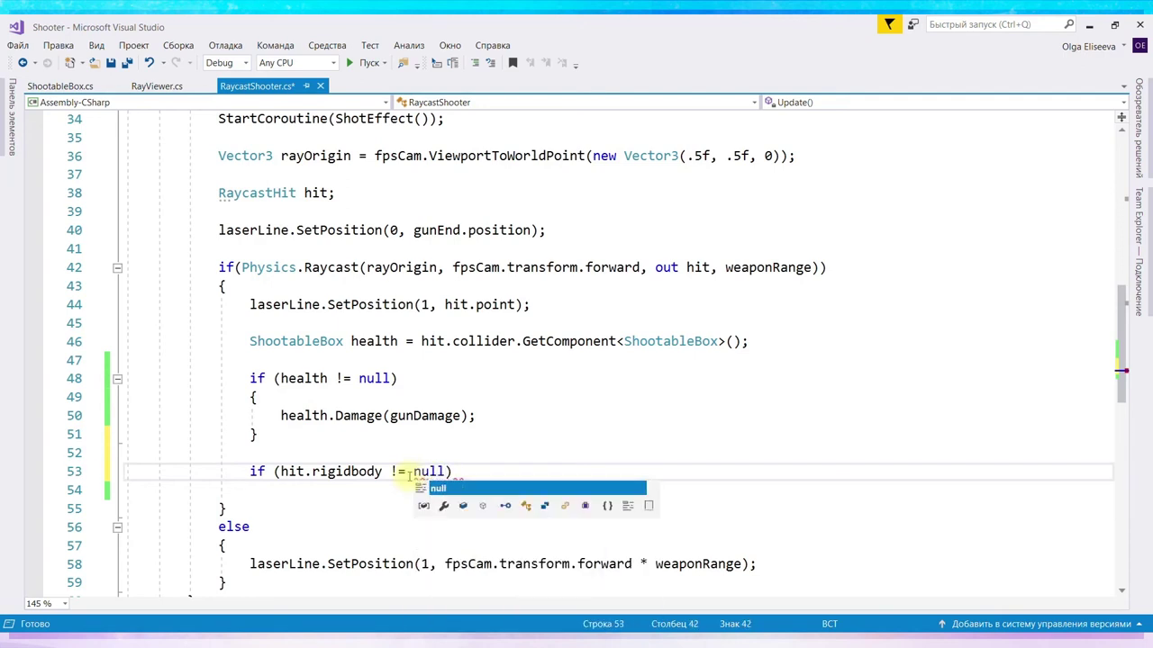
text())
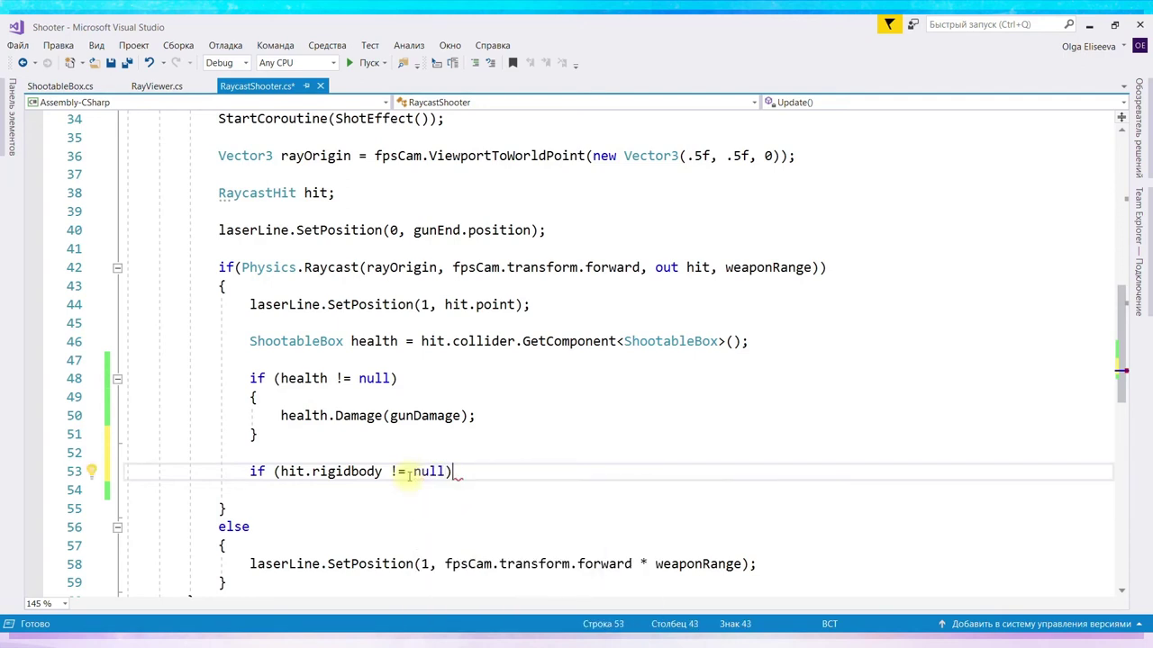
key(Return)
text({)
key(Return)
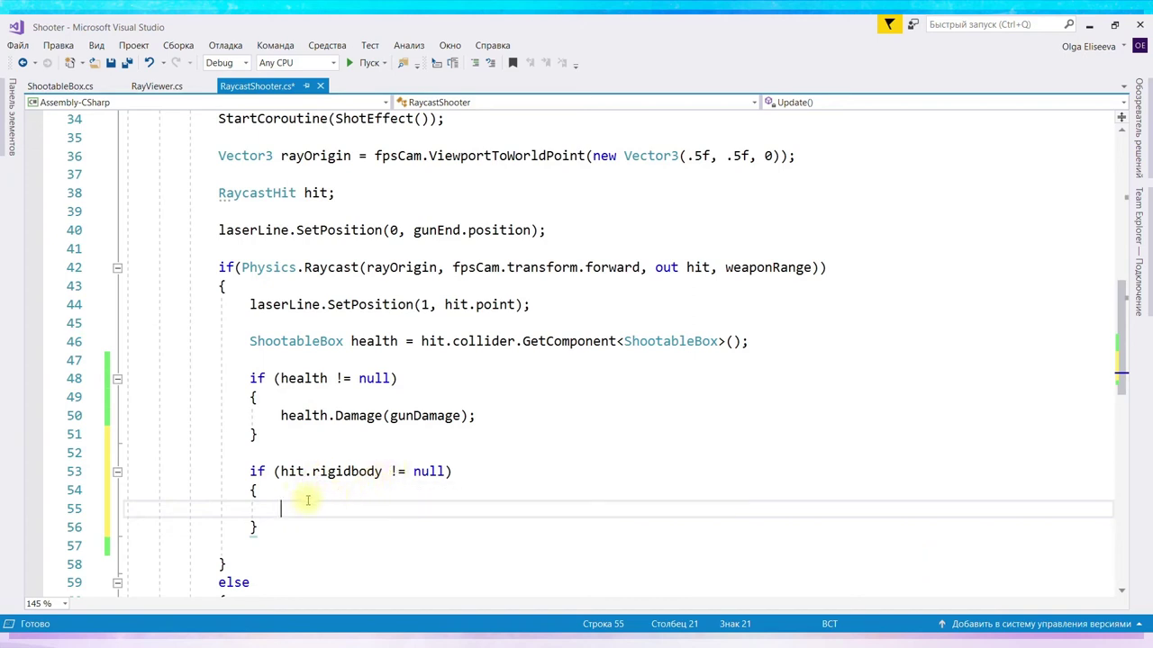
Start a hit.rigidbody.AddForce( call inside the rigidbody check on line 55.
text(hit)
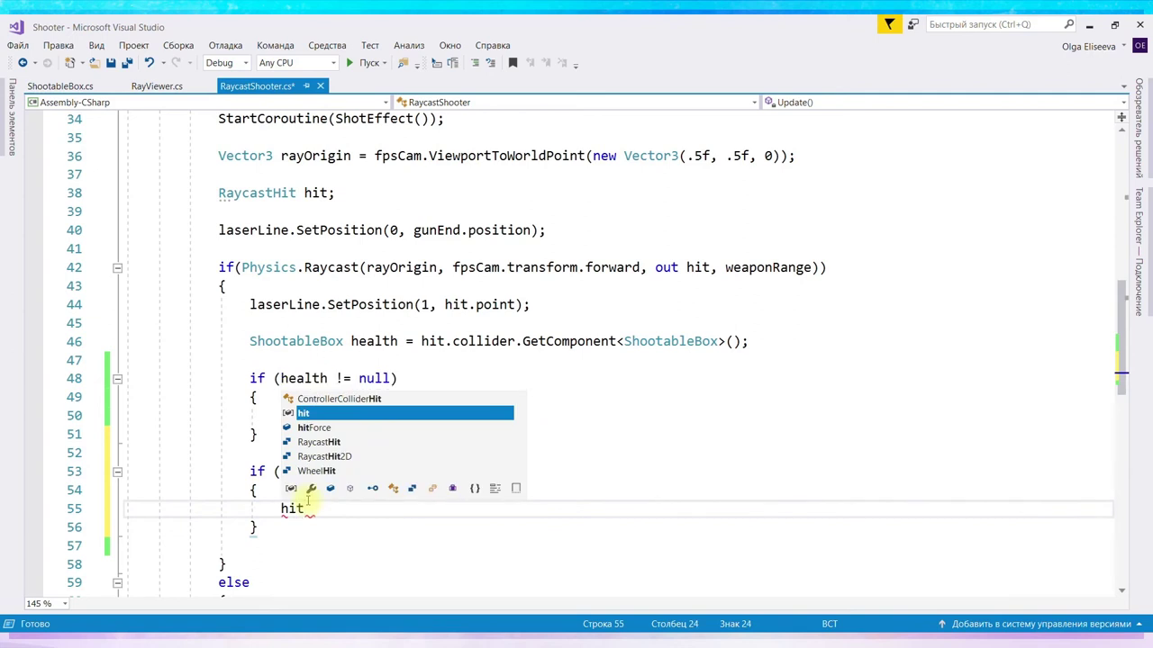
text(.ri)
key(Tab)
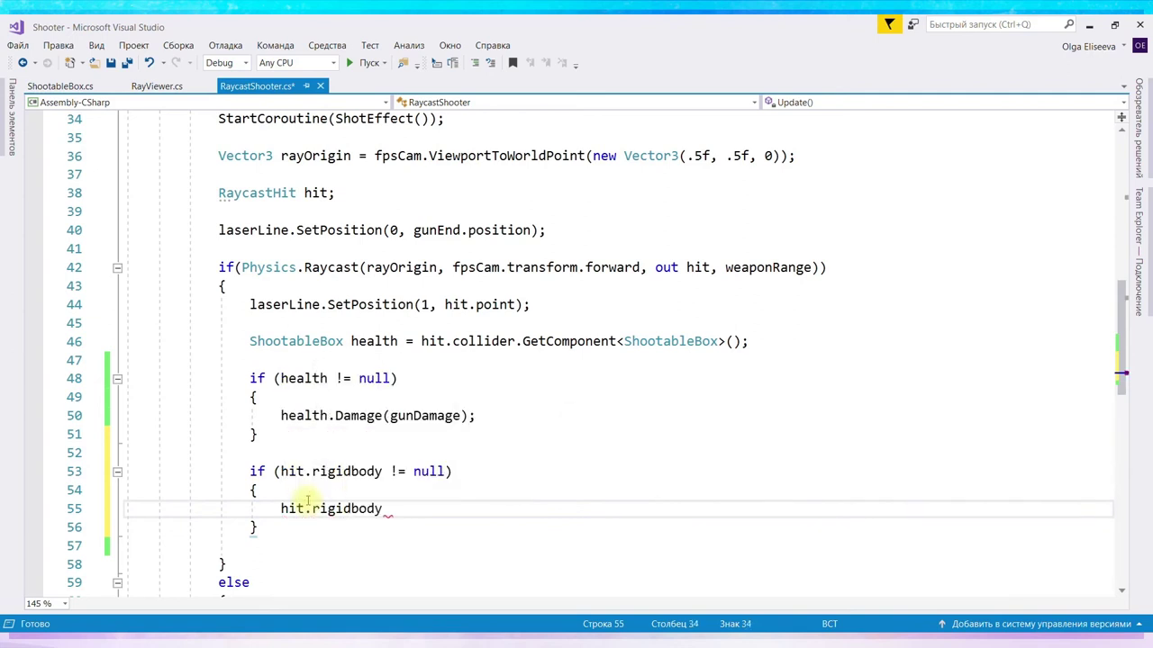
text(Ad)
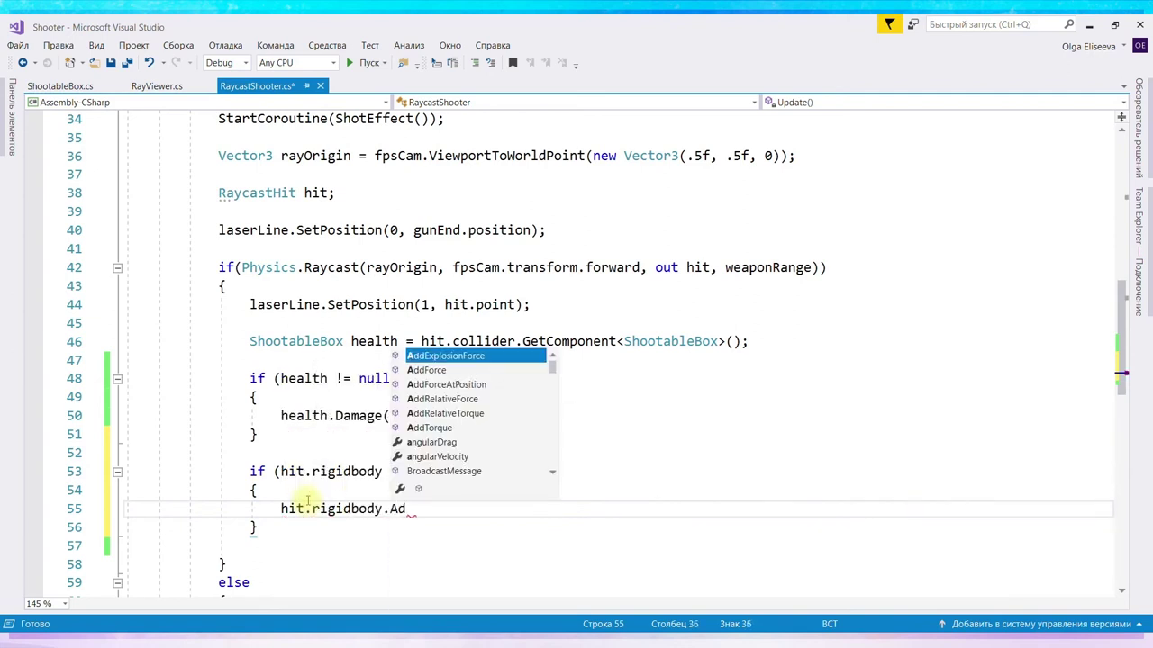
key(Down)
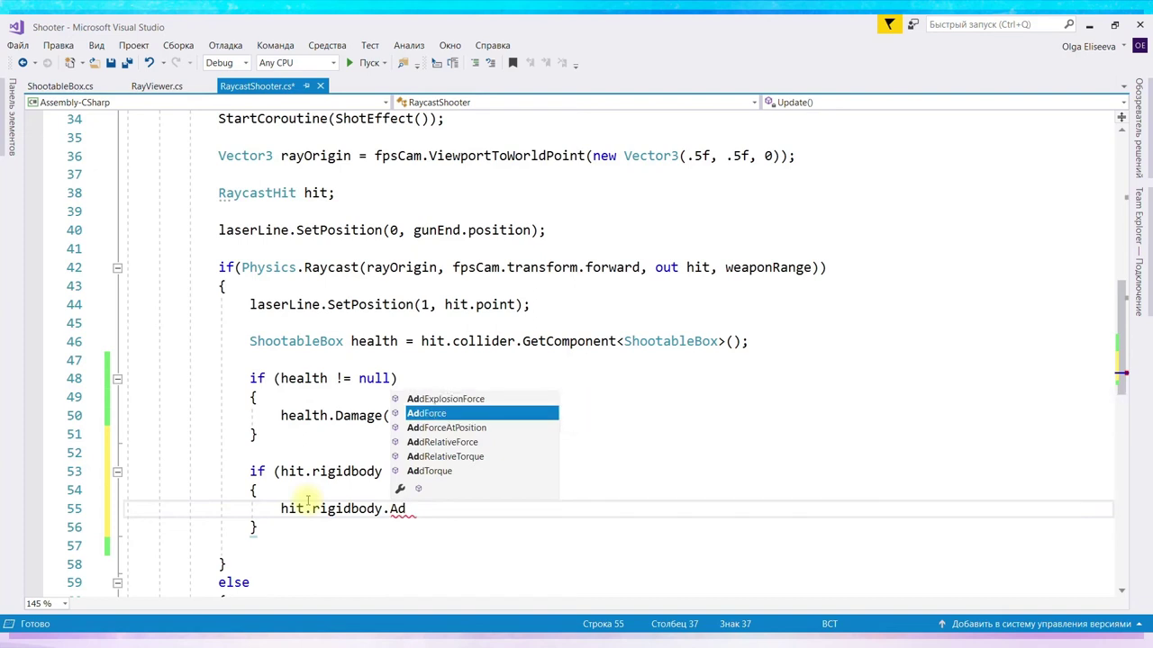
key(Tab)
text(()
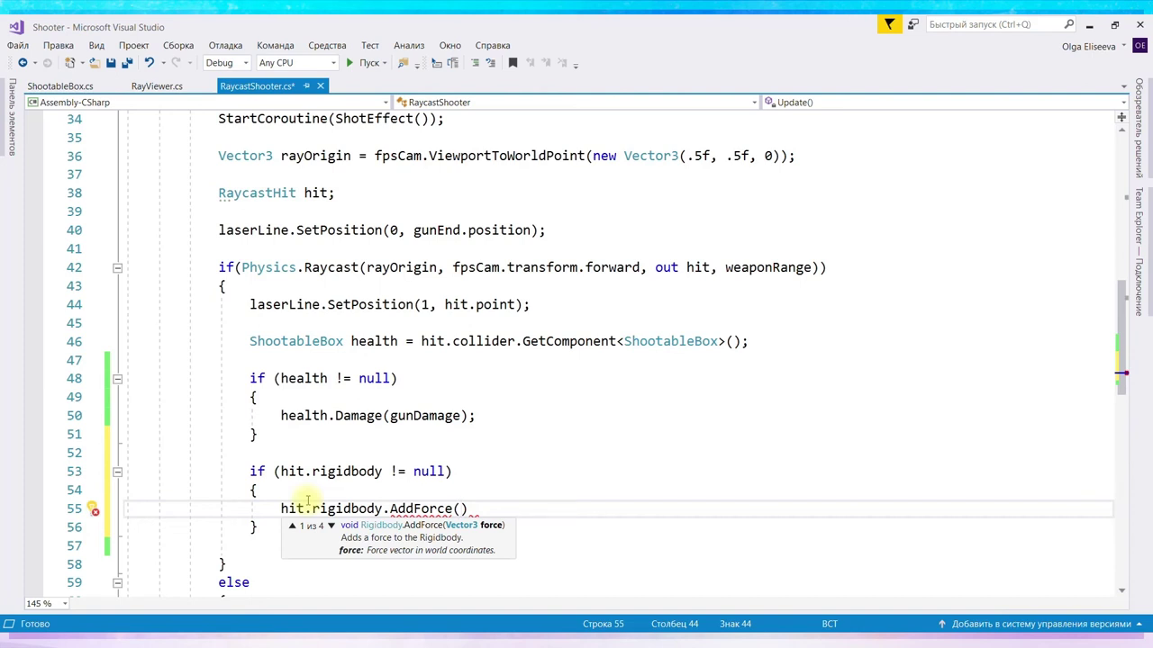
Begin the force argument with -hit.normal * inside AddForce.
text(-h)
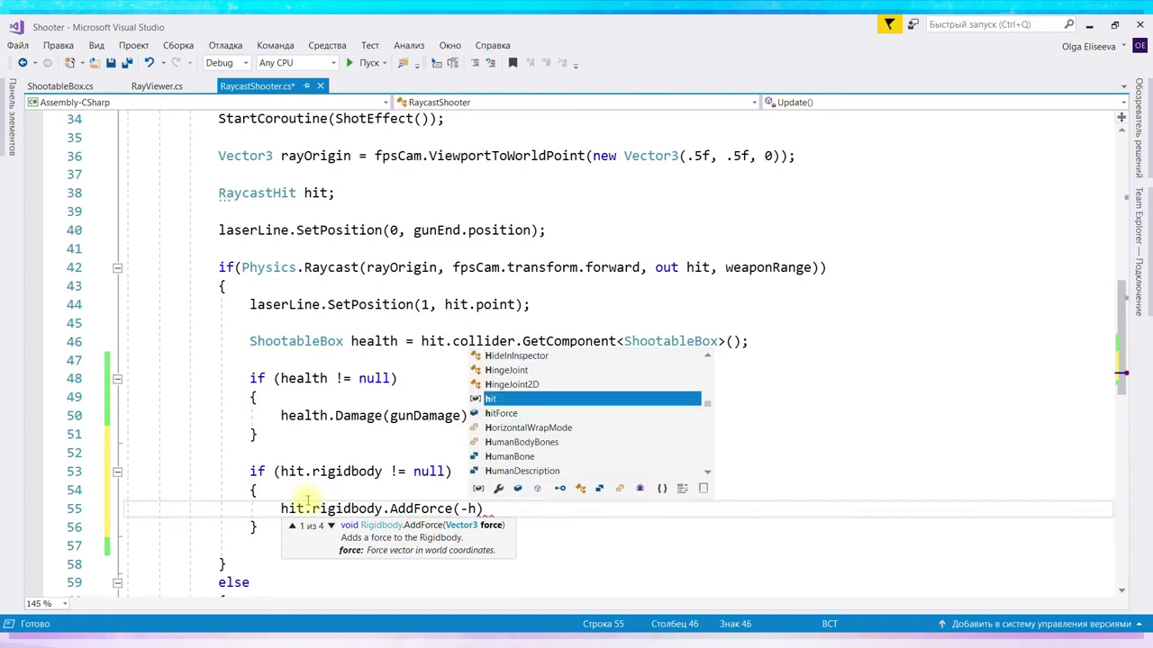
text(it.)
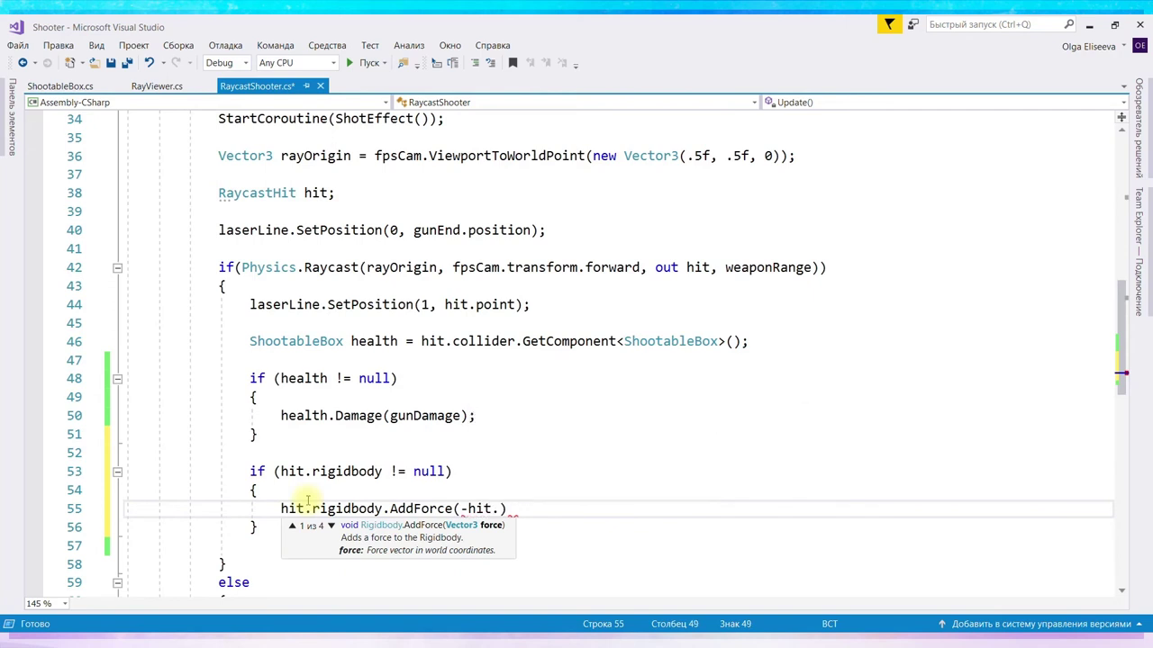
text(no)
key(Tab)
text(*)
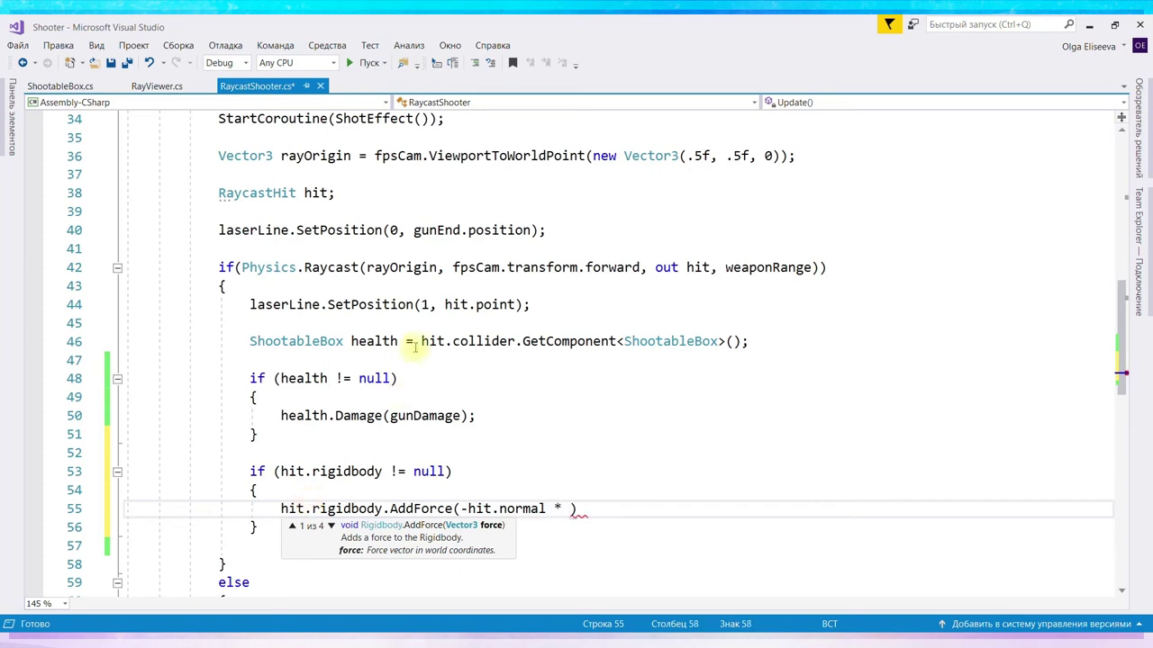
scroll(711, 429, up, 8)
Check the hitForce field, then finish line 55 as AddForce(-hit.normal * hitForce).
scroll(711, 429, up, 2)
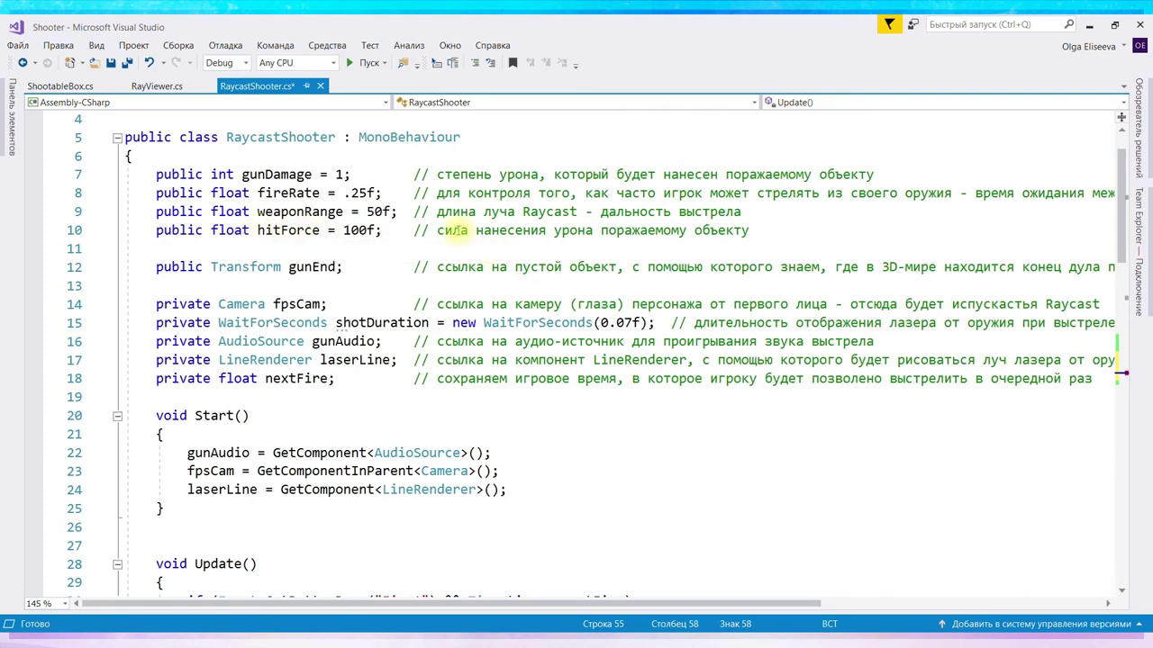
scroll(721, 440, down, 2)
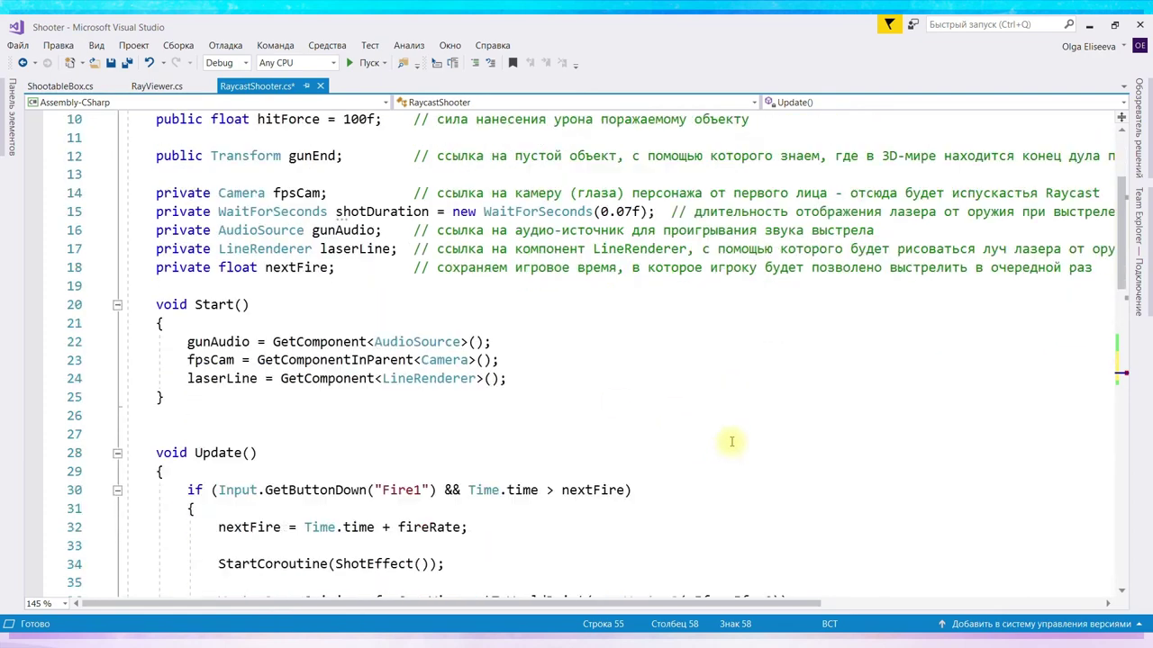
scroll(722, 440, down, 4)
scroll(721, 441, down, 3)
scroll(666, 470, down, 1)
mouse_move(577, 511)
text(hit.rigidbody.AddFor)
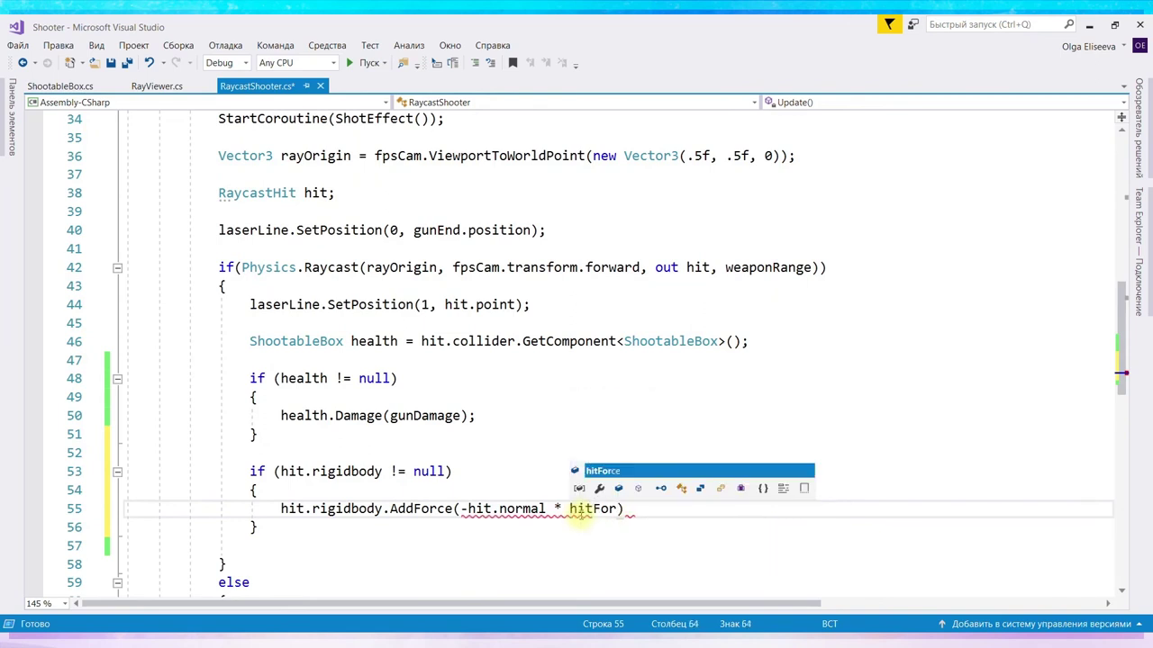
text(ce)
key(End)
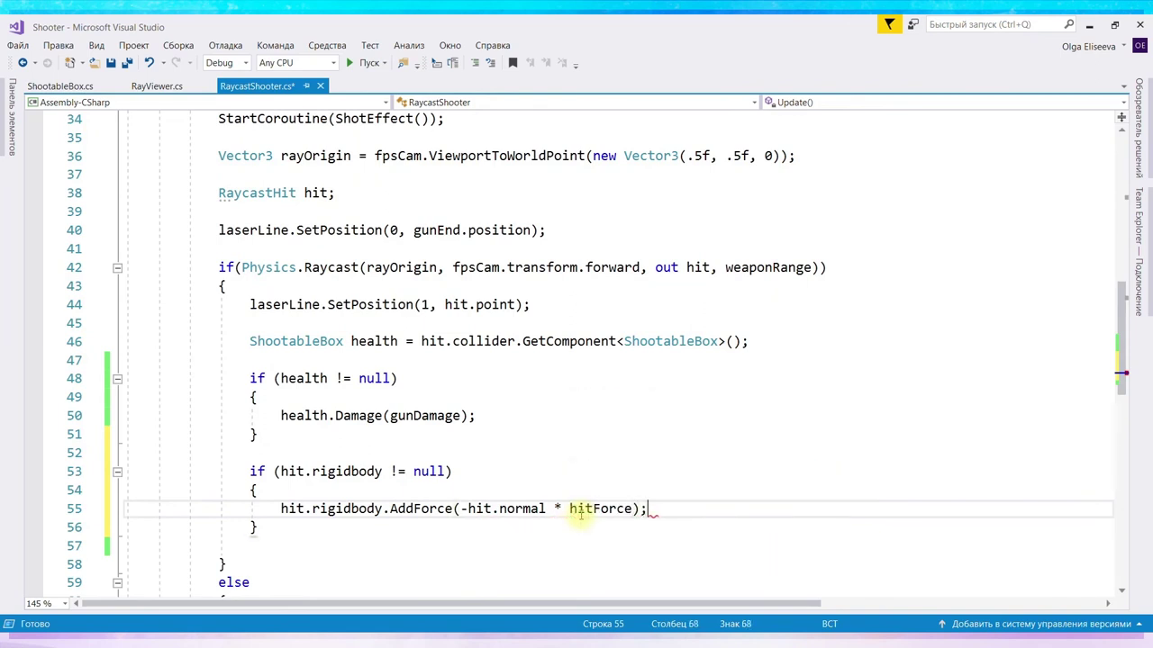
Save RaycastShooter.cs and highlight the force expression inside AddForce.
key(ctrl+s)
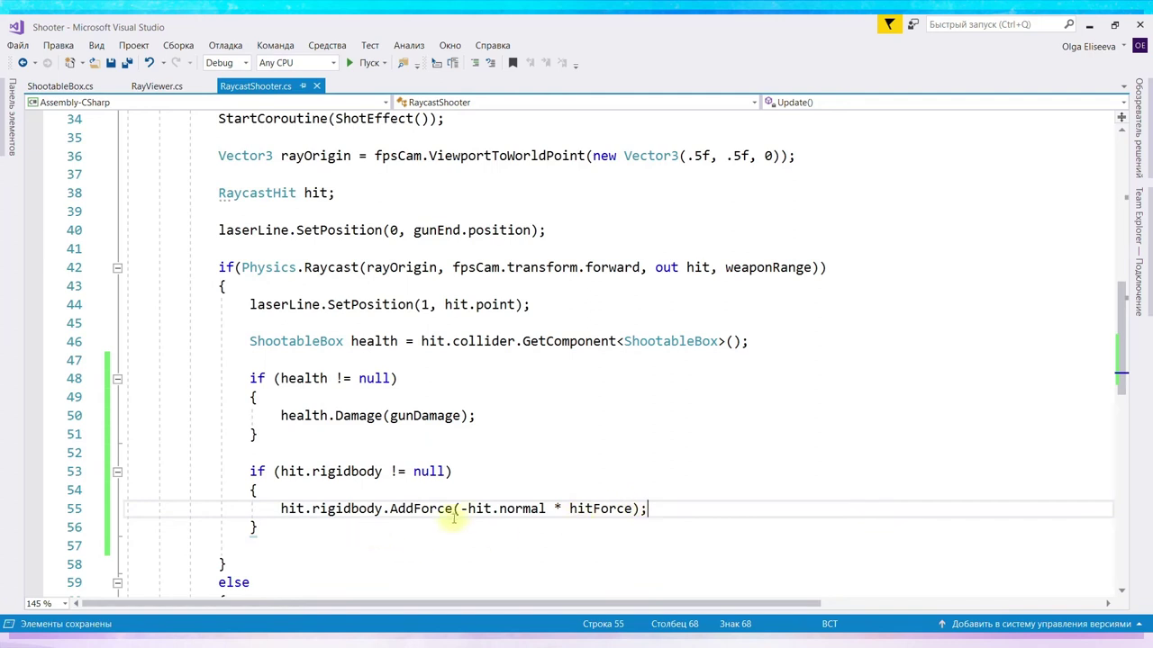
drag(462, 509, 641, 509)
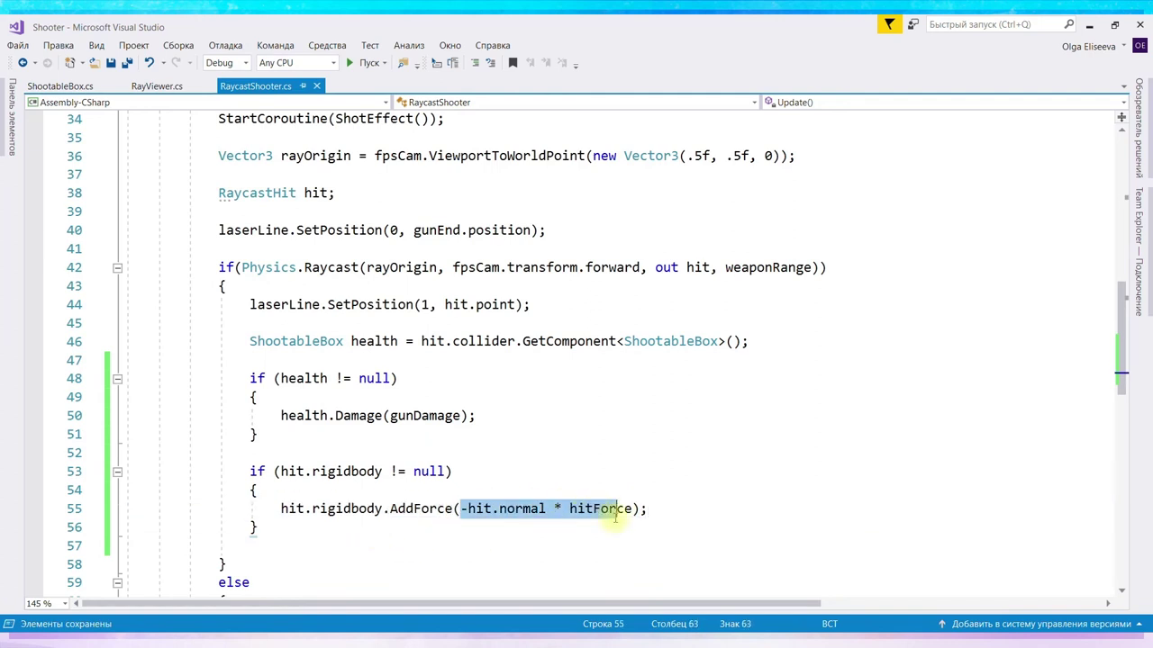
click(657, 503)
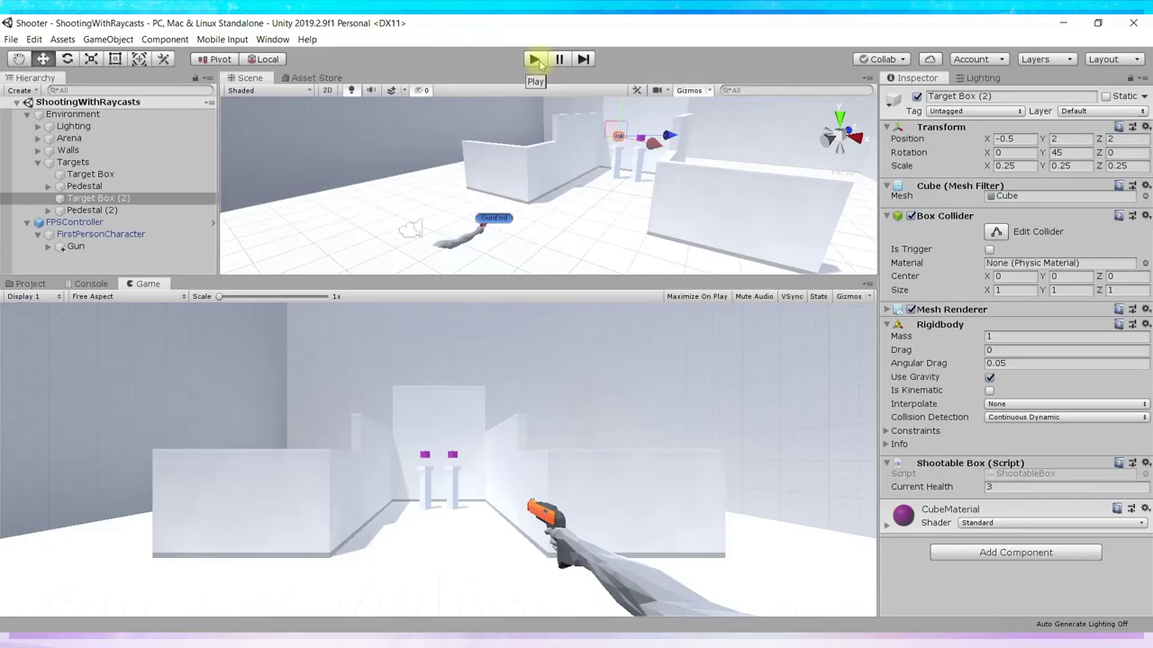
Play the scene and shoot target boxes until they drop health, topple and vanish, then stop.
click(536, 59)
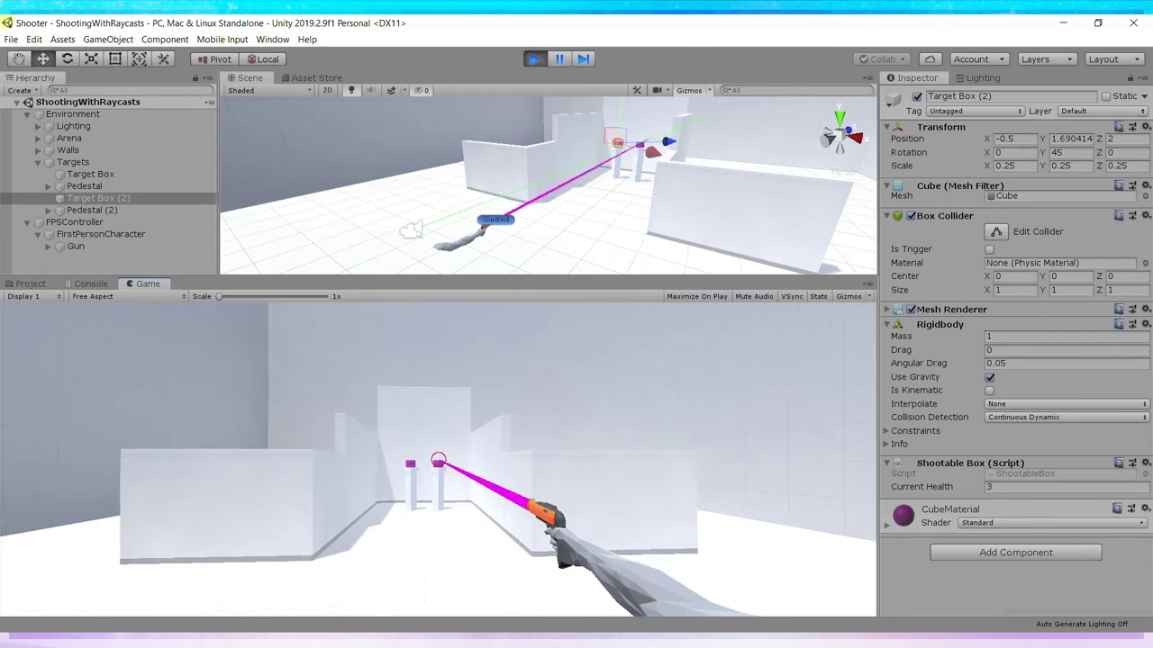
click(438, 460)
click(439, 461)
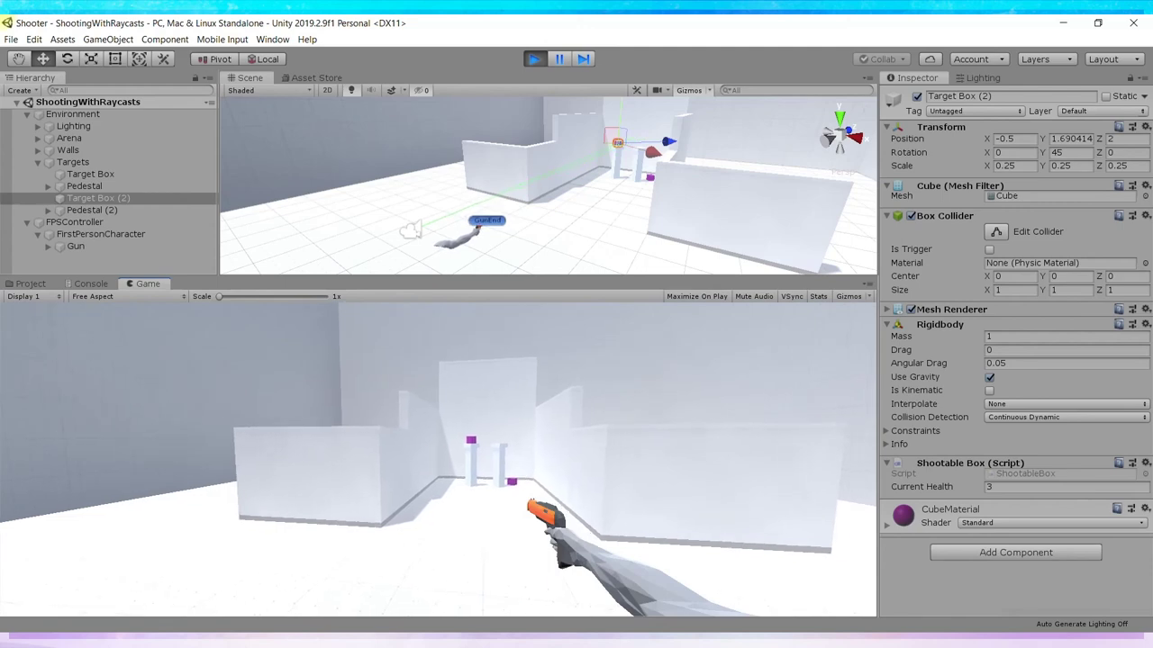
click(438, 459)
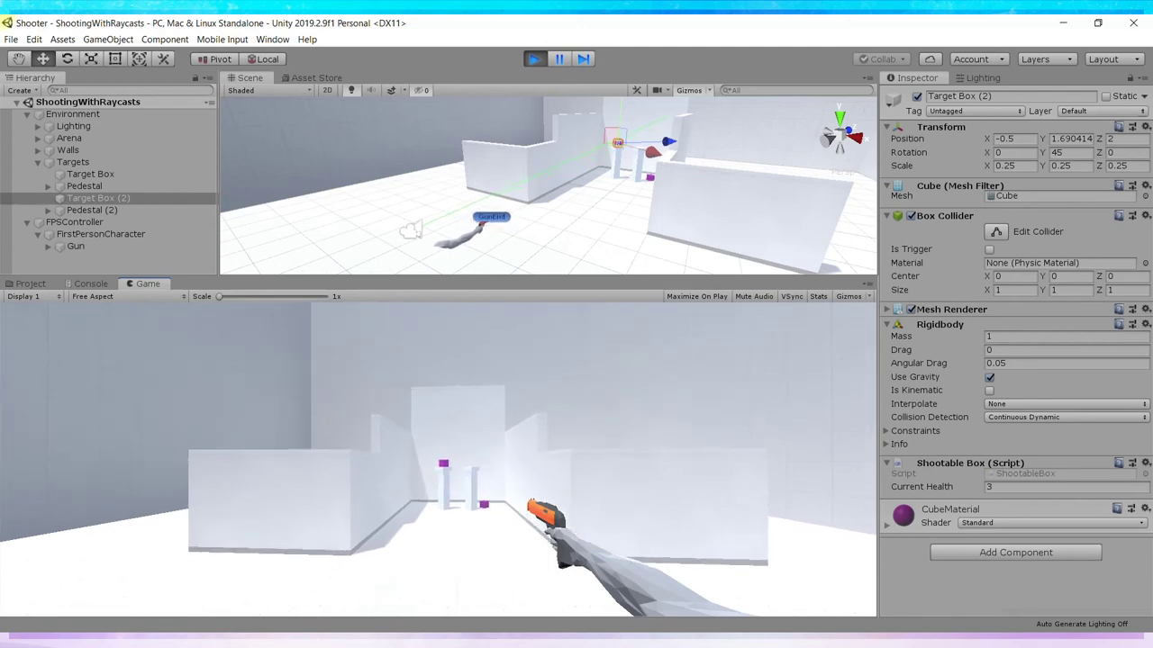
click(437, 460)
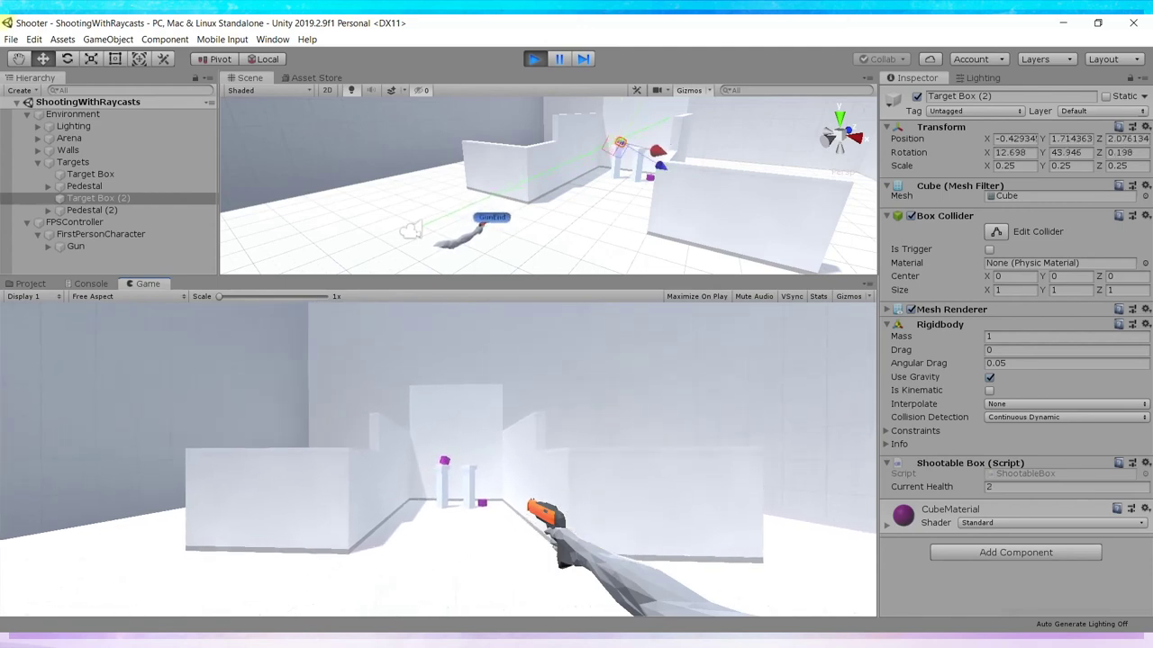
click(438, 459)
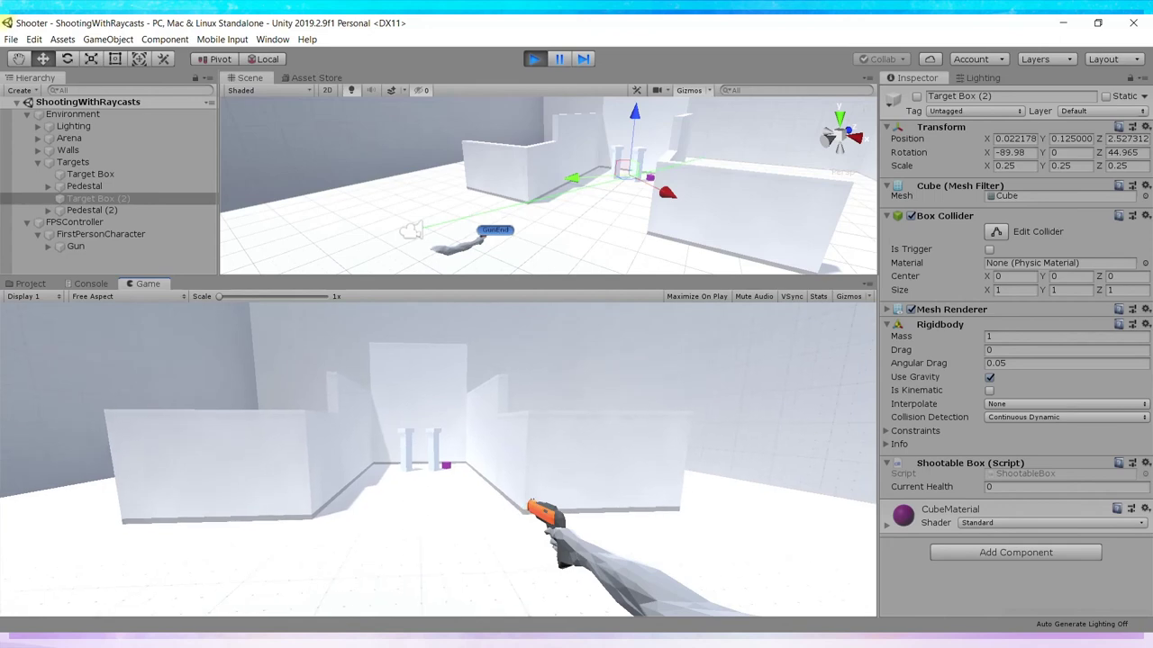
click(439, 461)
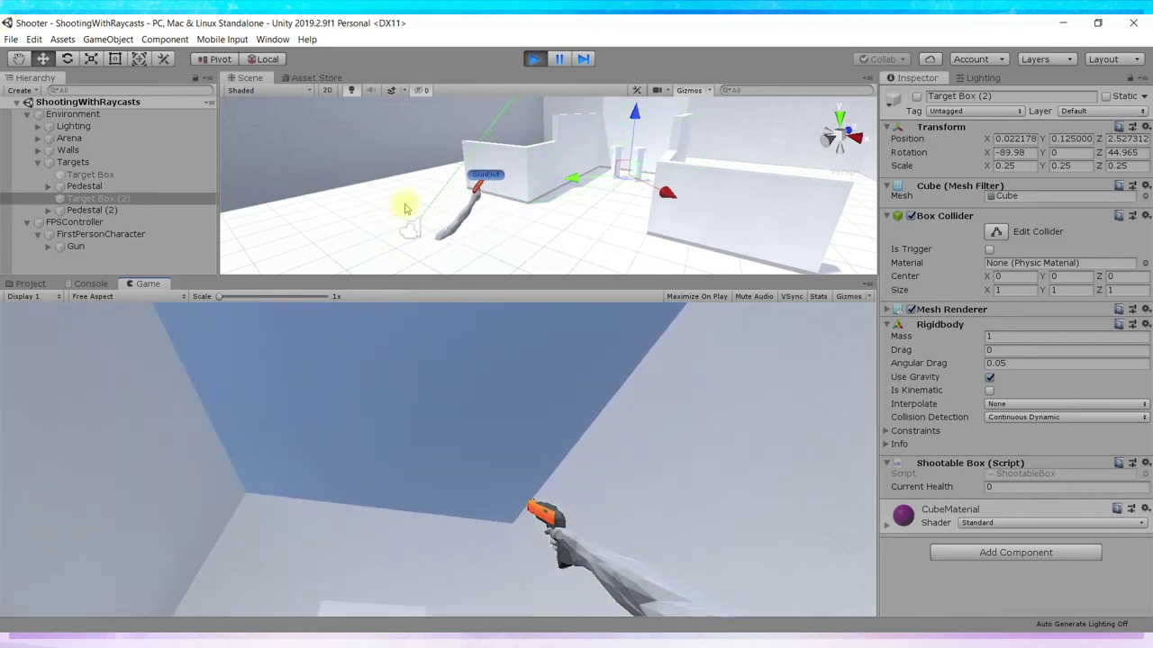
click(533, 58)
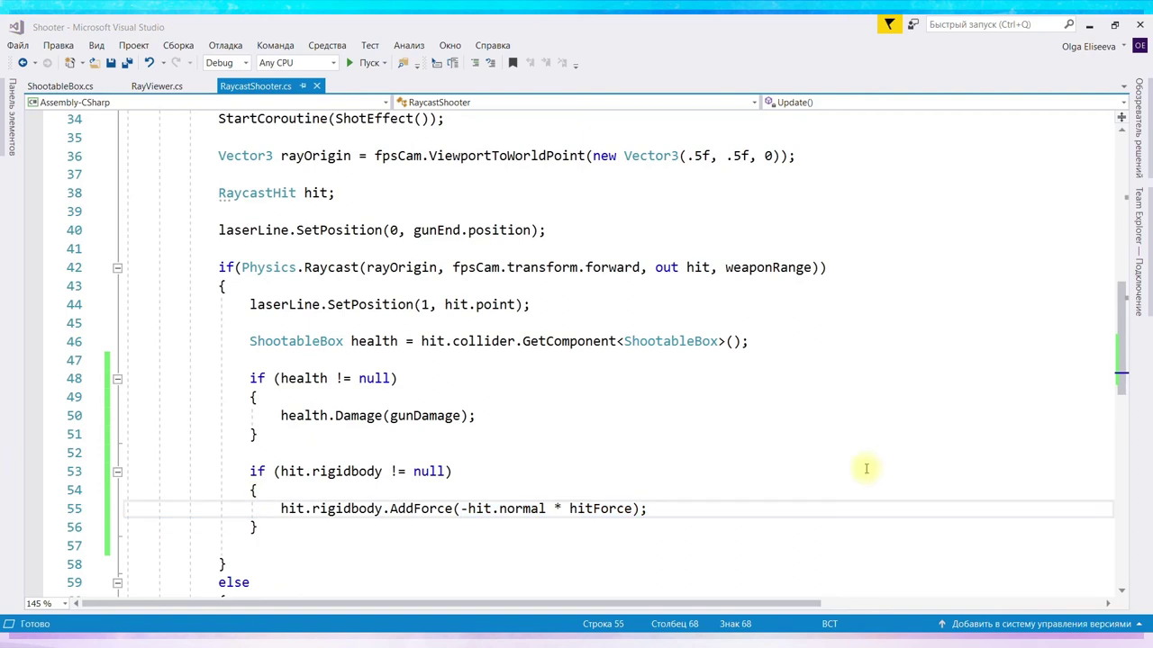
Switch over to the screenshot annotated with the Raycast and -hit.normal arrows.
key(alt+Tab)
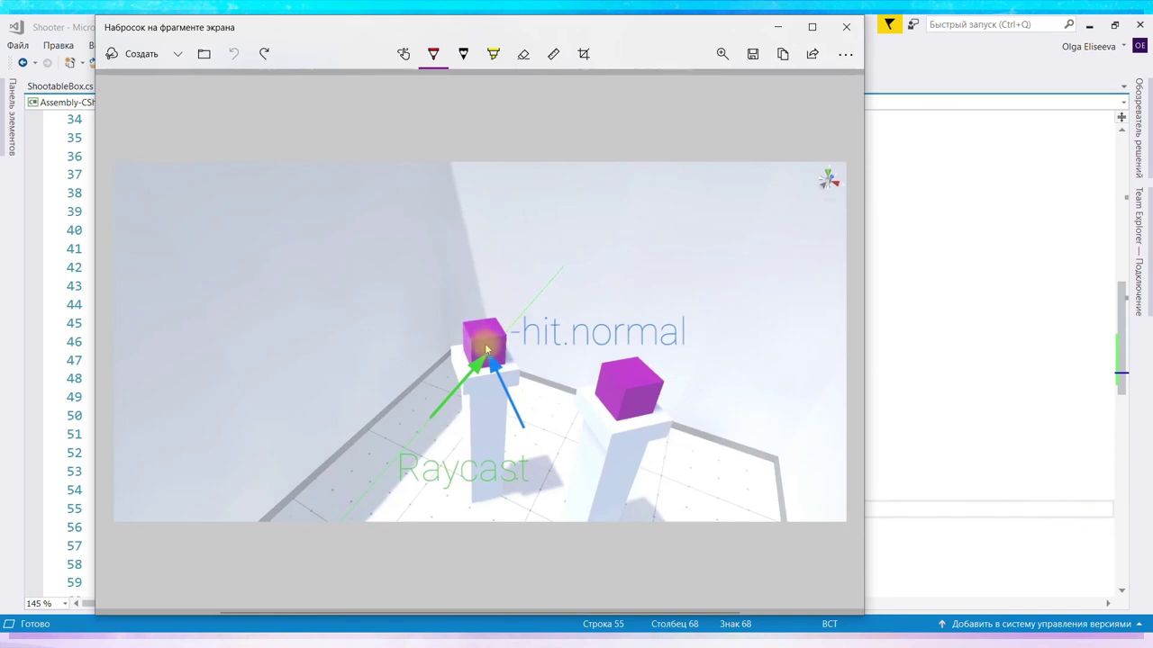
Sketch red pen strokes and a T shape around the magenta cube, then undo them.
mouse_move(495, 343)
mouse_down()
mouse_move(510, 377)
mouse_move(481, 373)
mouse_move(497, 382)
mouse_up()
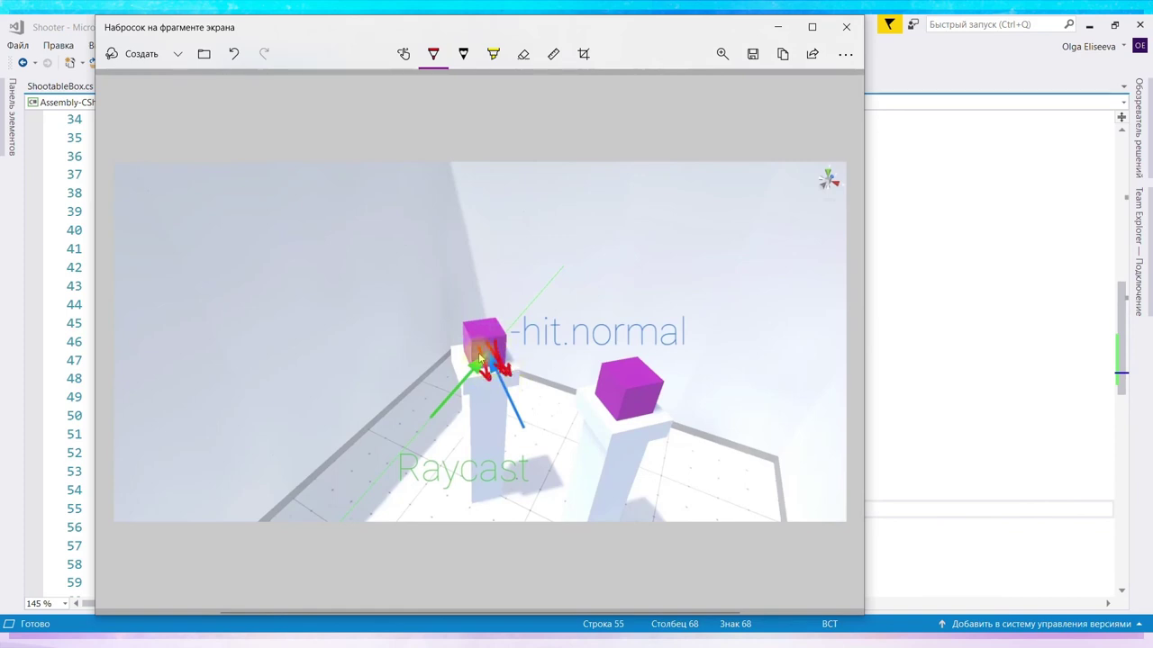
click(503, 344)
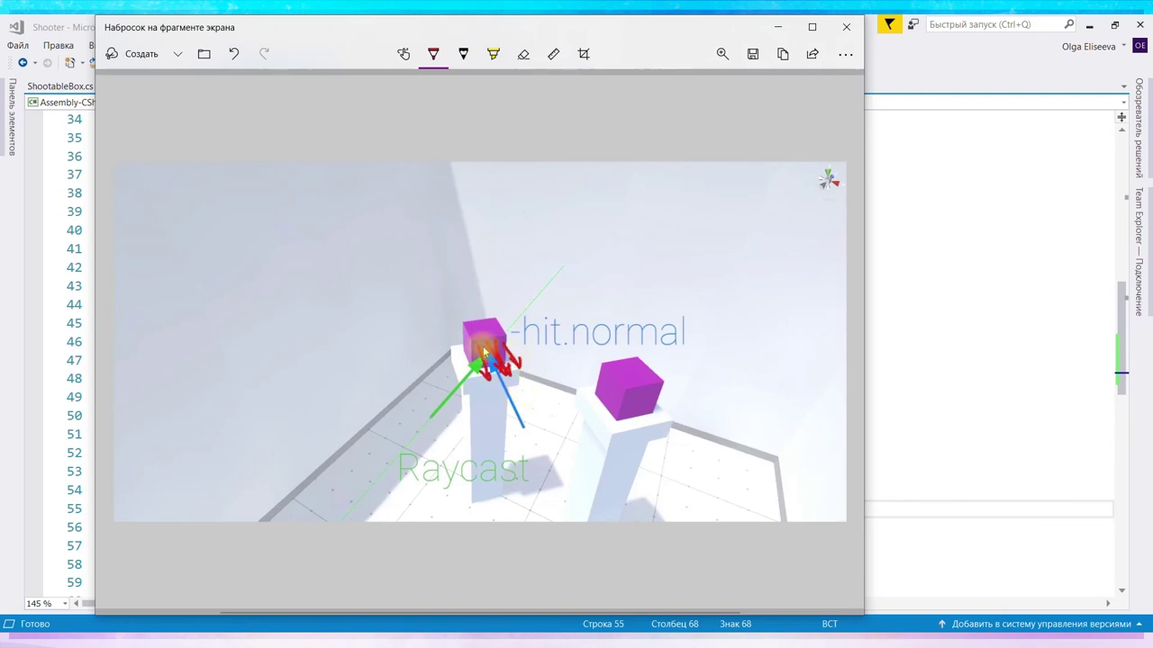
drag(491, 345, 506, 363)
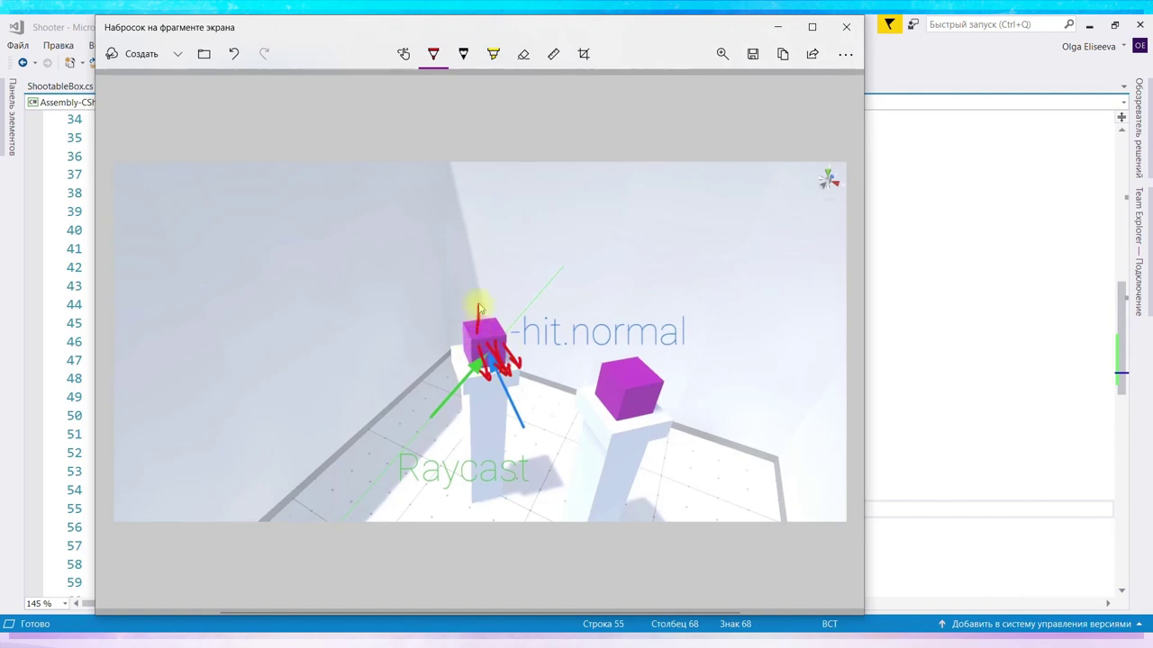
drag(470, 304, 500, 311)
key(ctrl+z)
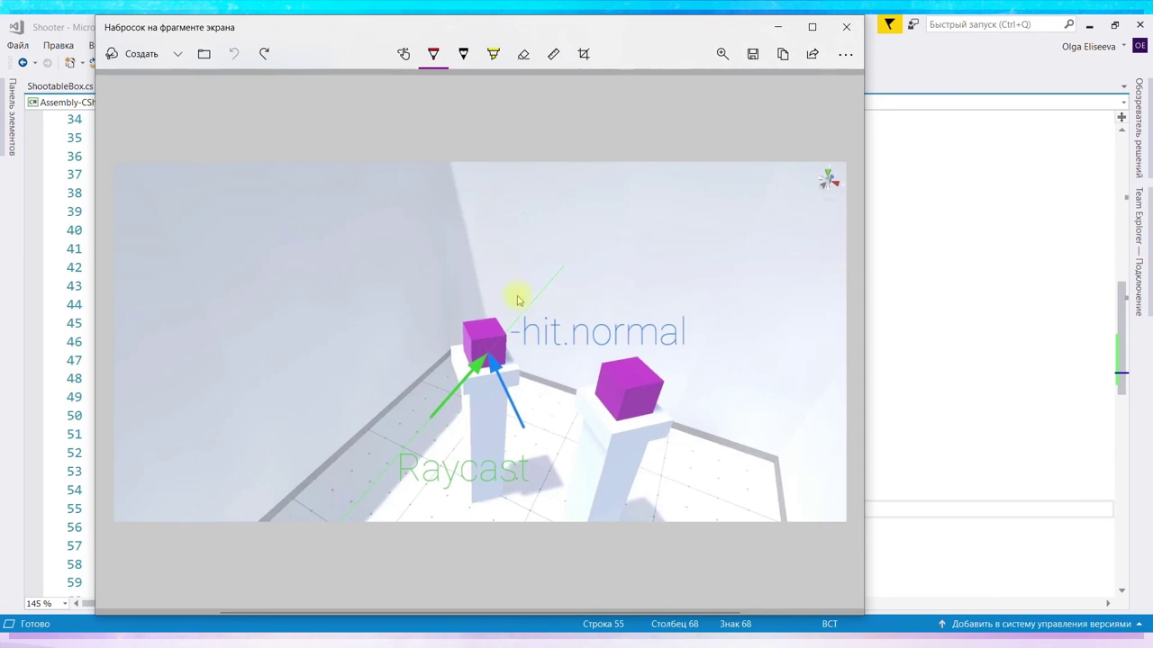
Draw a short red arrow down-right from the cube's hit point, then return to Visual Studio.
click(487, 357)
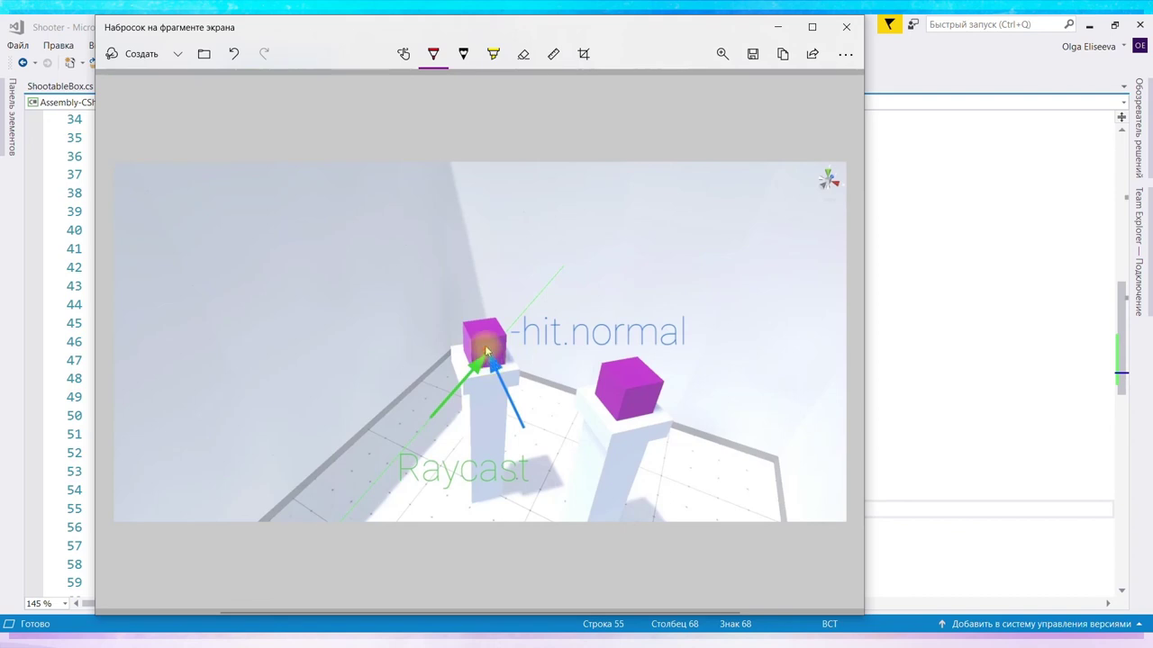
click(491, 365)
drag(491, 364, 503, 385)
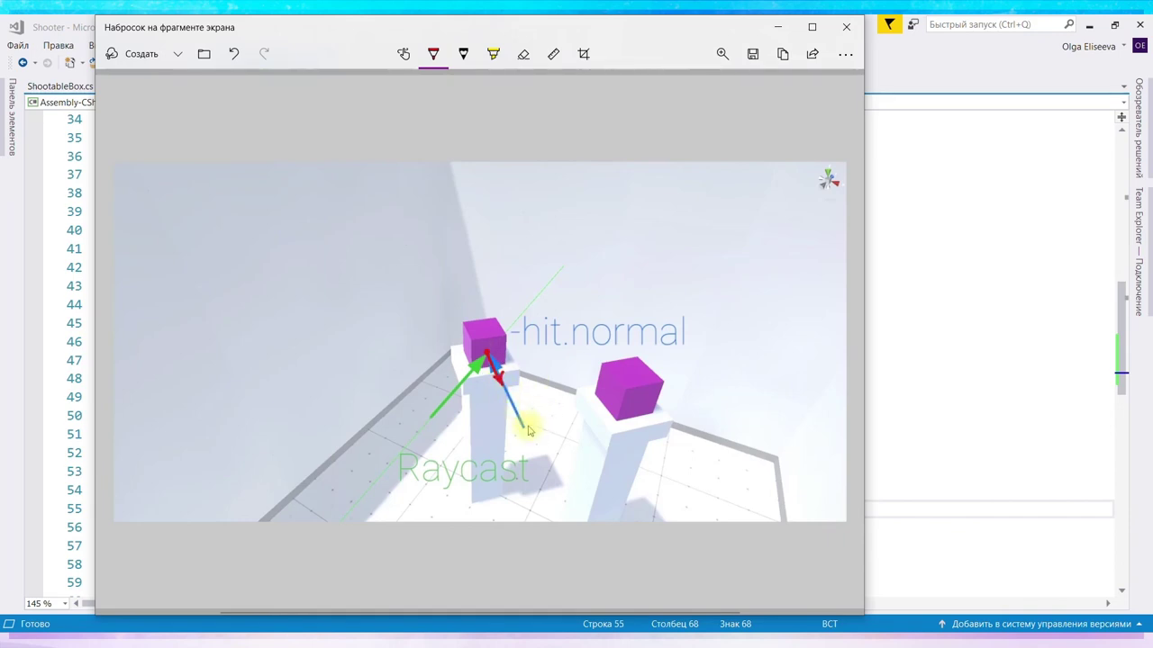
click(478, 354)
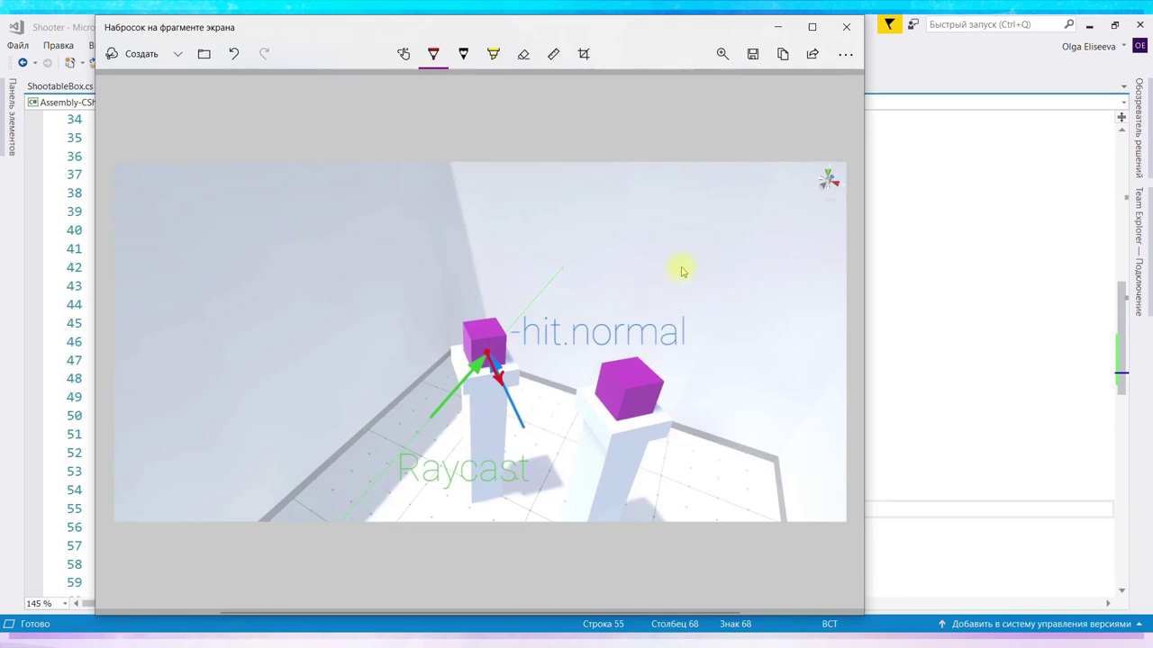
key(alt+Tab)
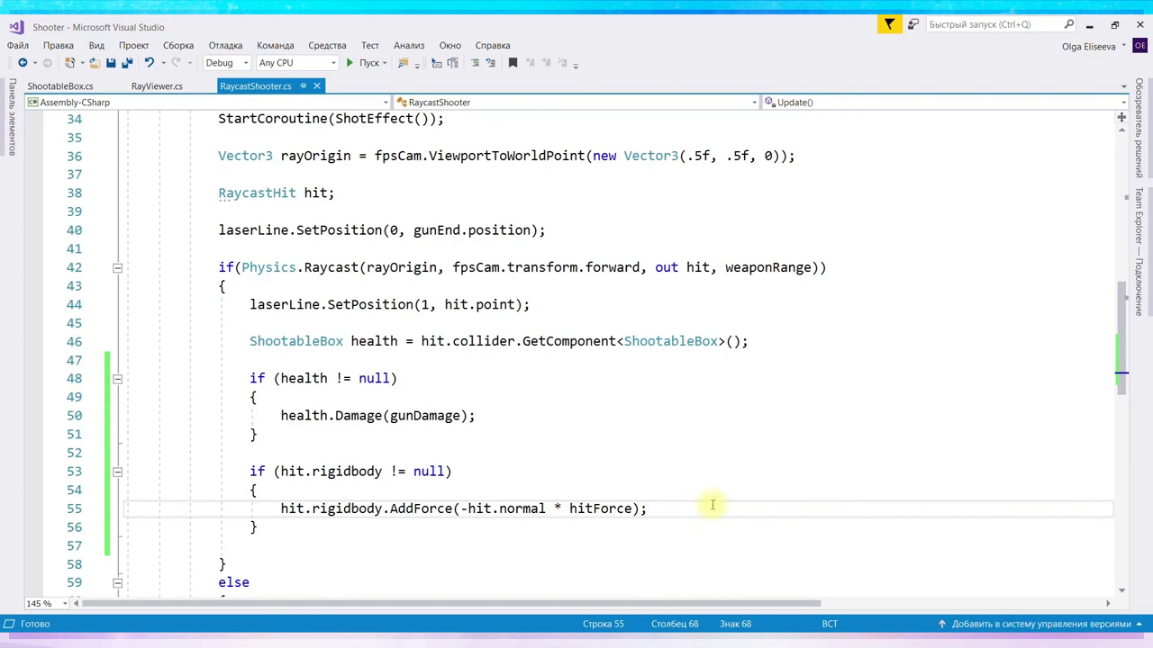
Switch from Visual Studio back to the Unity editor in edit mode.
key(alt+Tab)
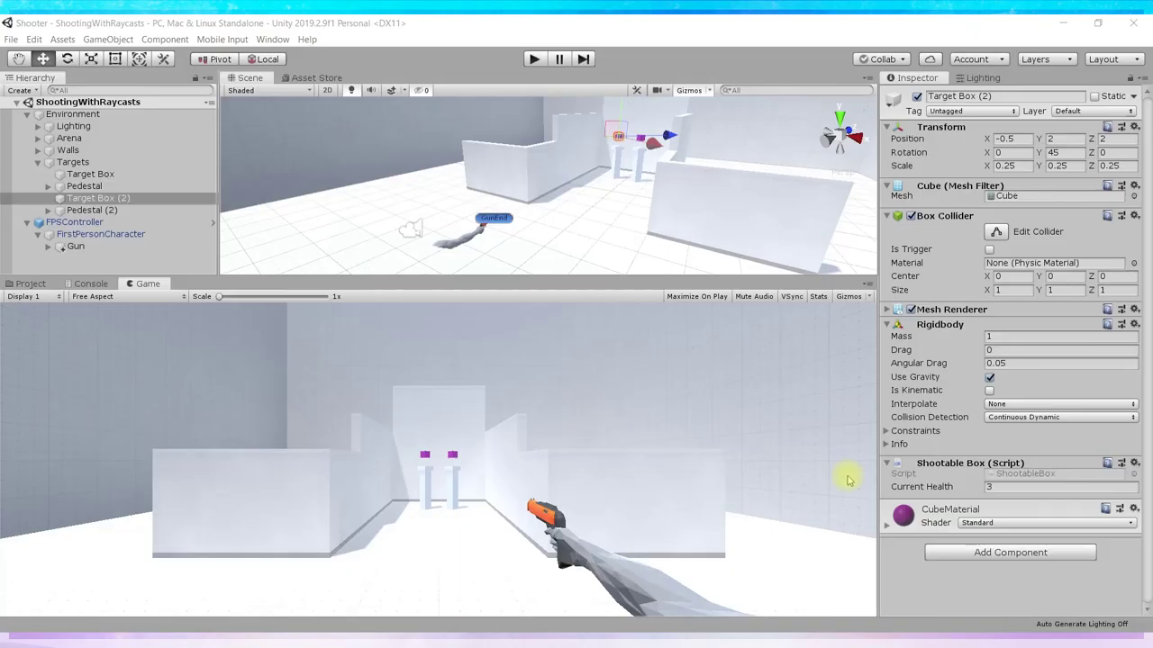